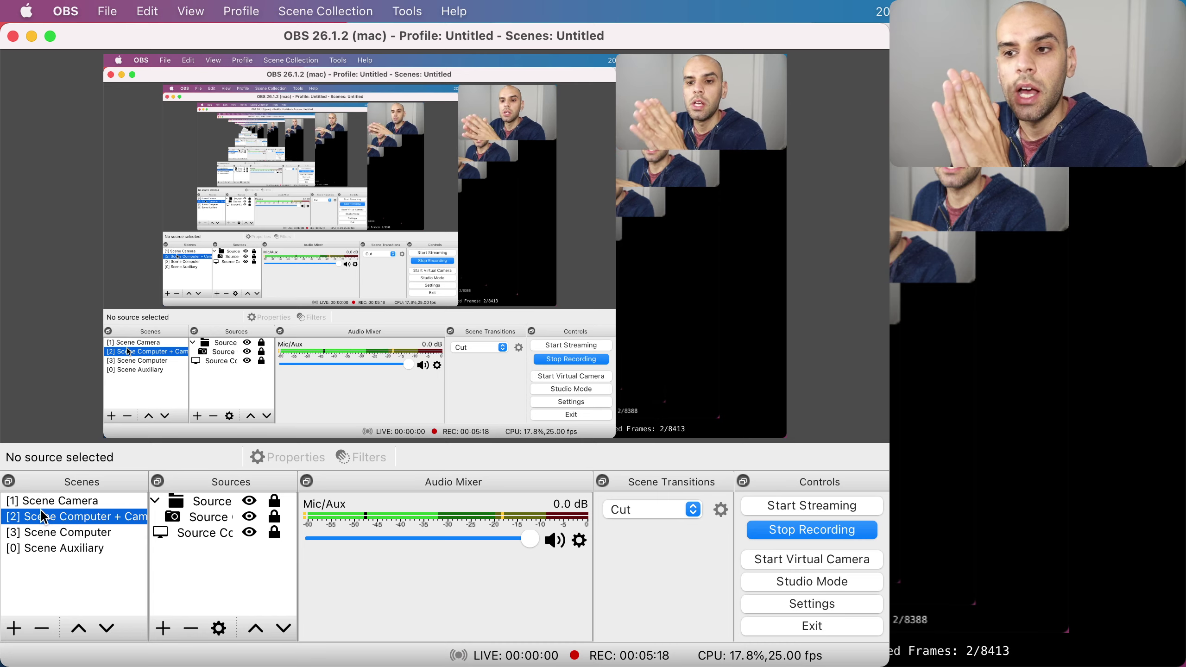
- Narrow the OBS Controller window in Safari to sit beside OBS, and switch to Scene Computer and back to Scene Computer + Camera
left_click(954, 326)
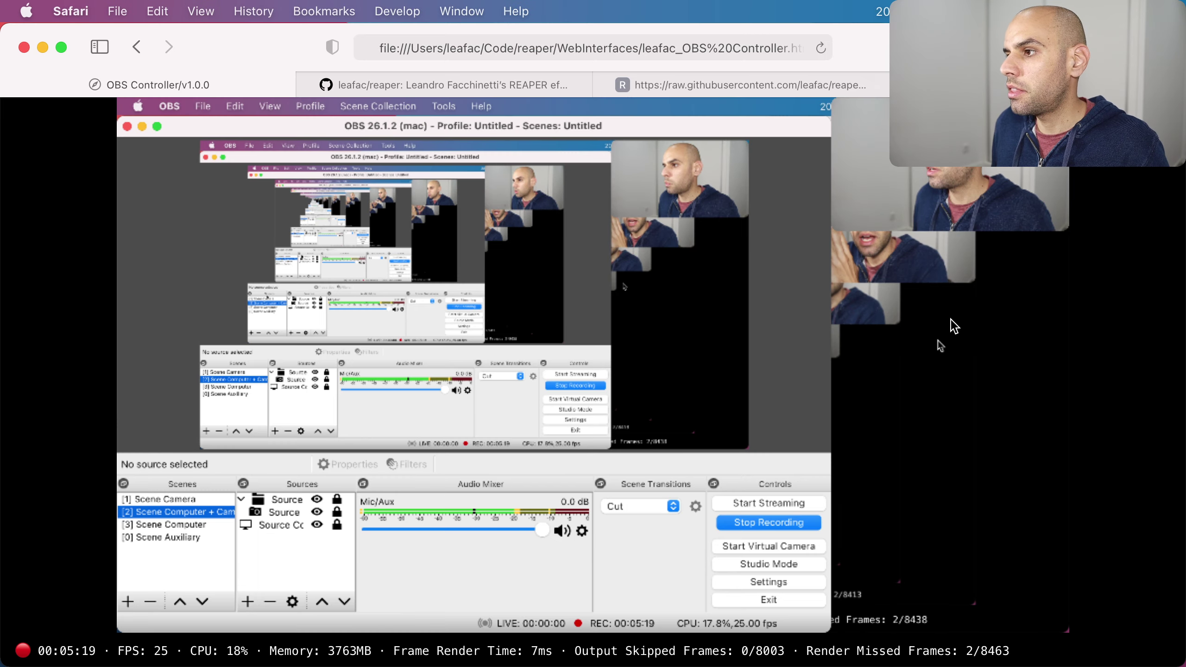
left_click_drag(3, 262, 656, 264)
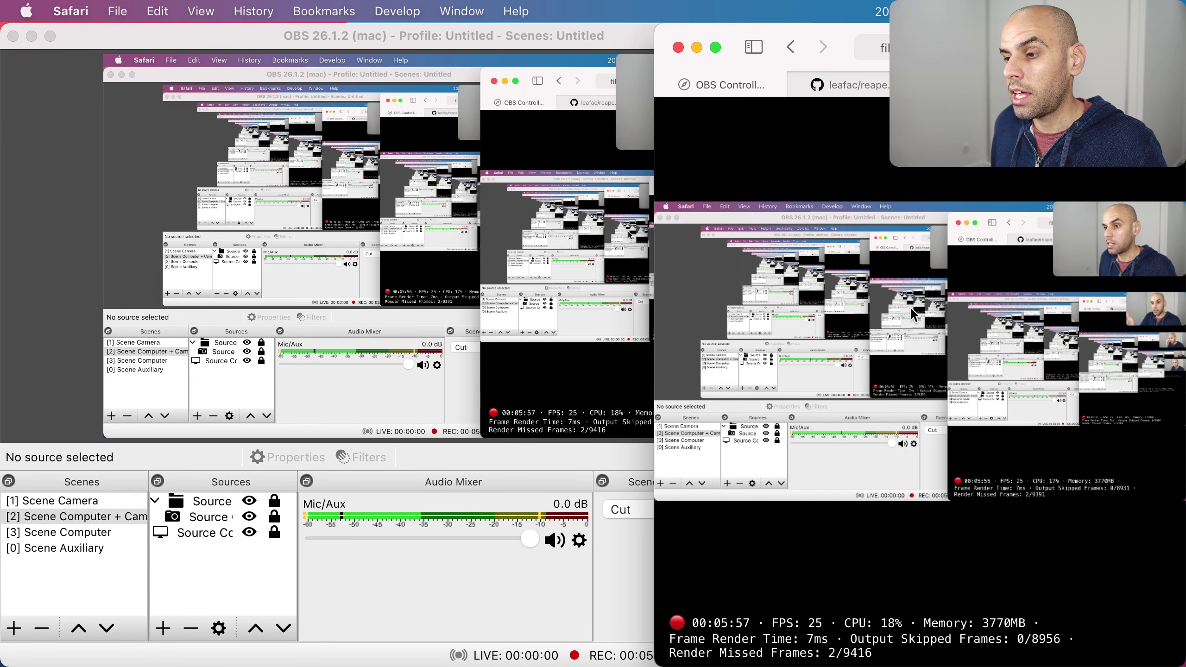
key("3")
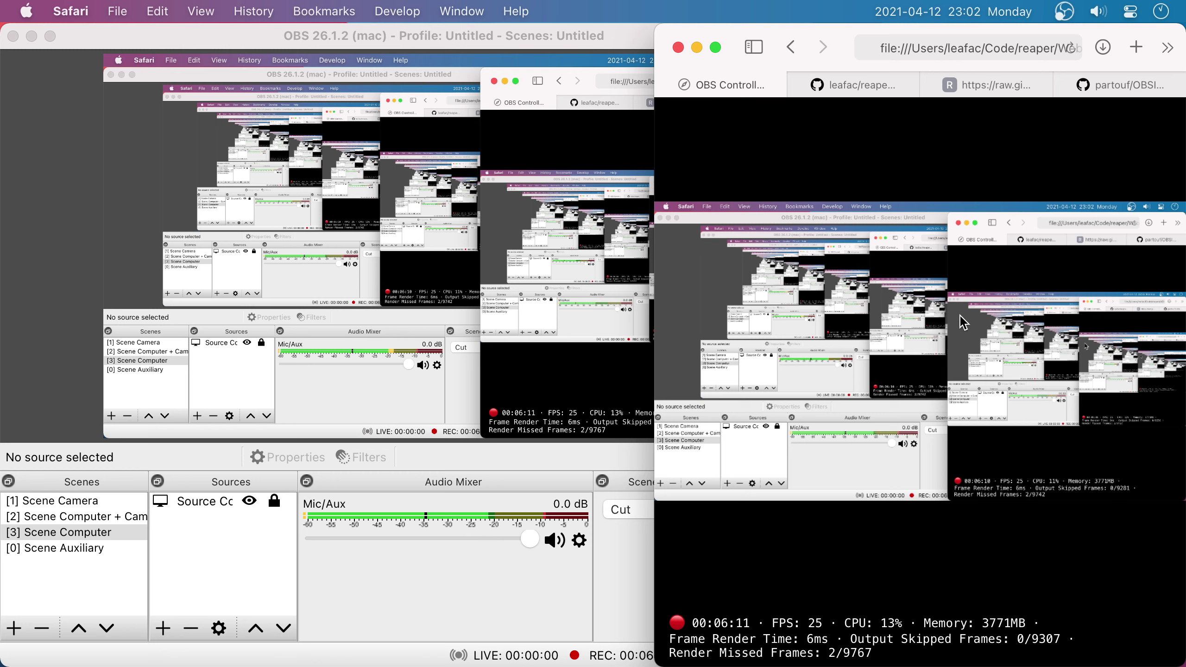
key("2")
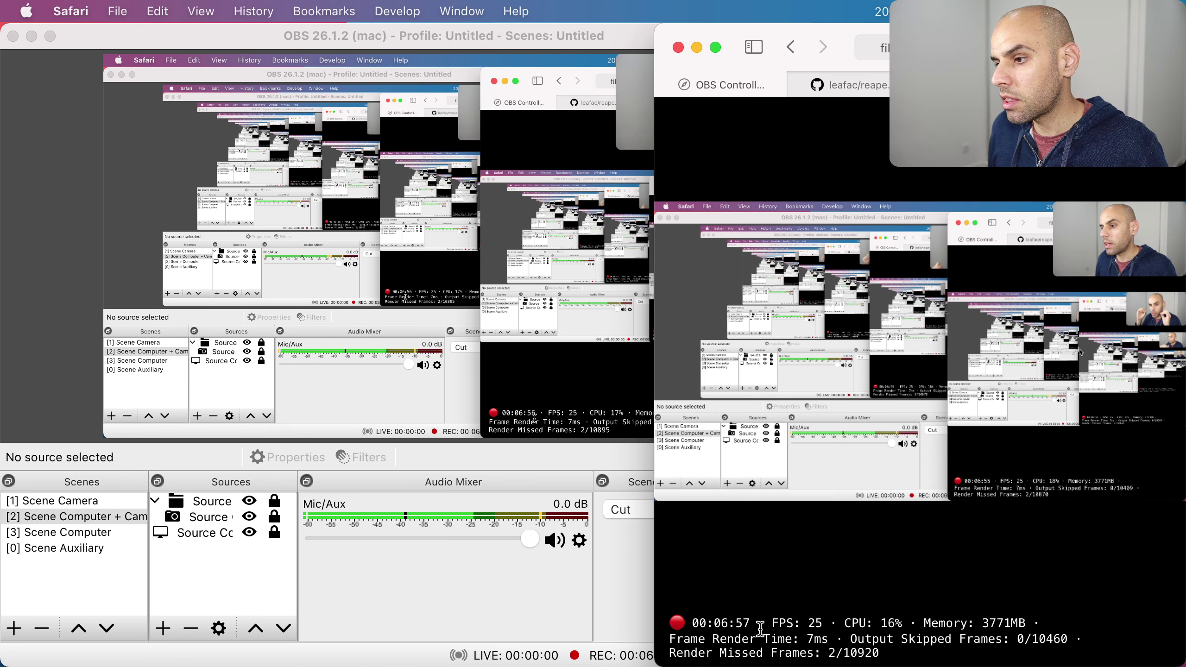
- Compare the recording status on the OBS Controller page with the recording controls in OBS
left_click_drag(760, 629, 690, 623)
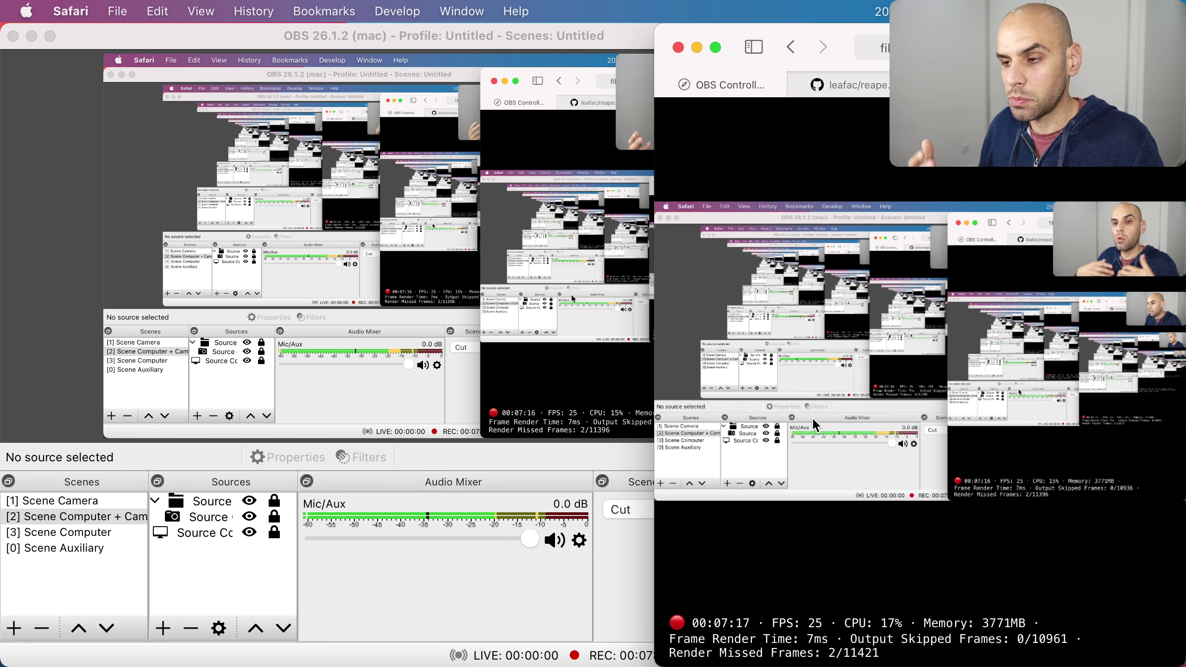
left_click(575, 396)
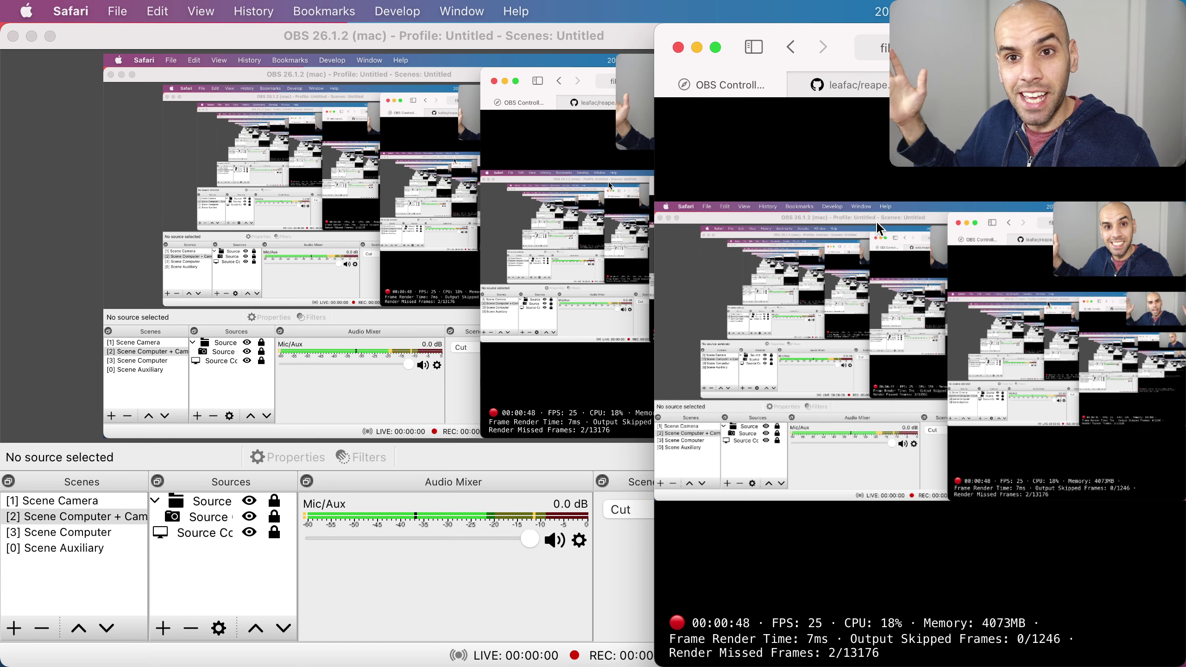
left_click(506, 519)
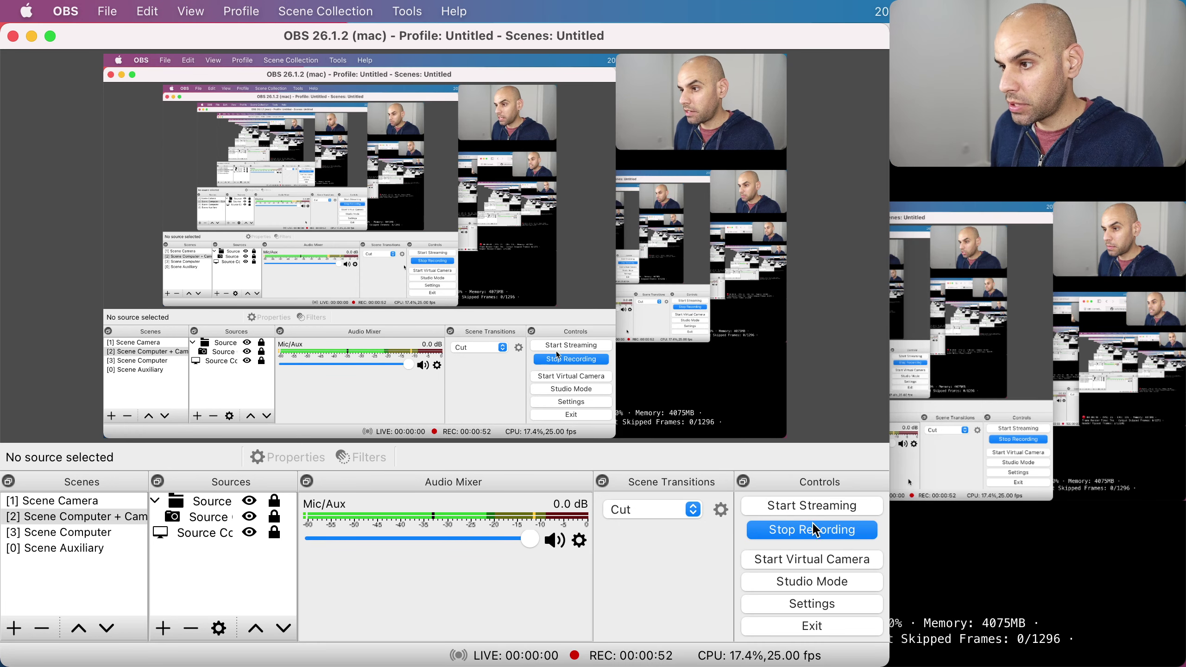
left_click(893, 518)
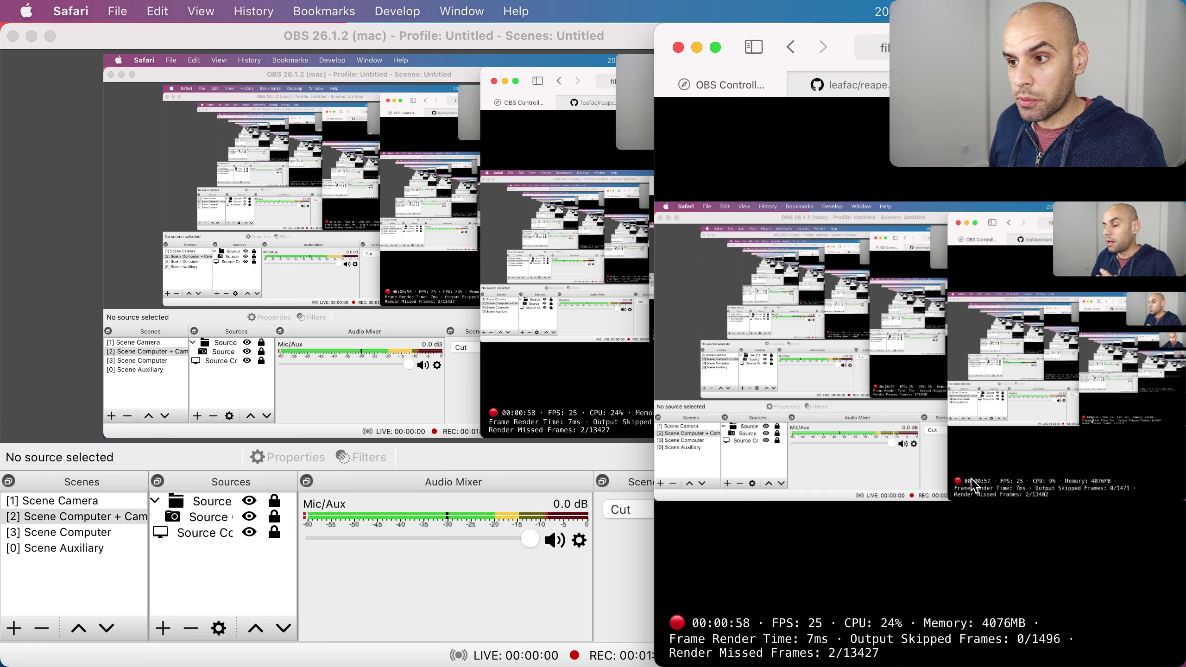
mouse_move(360, 664)
left_click(170, 626)
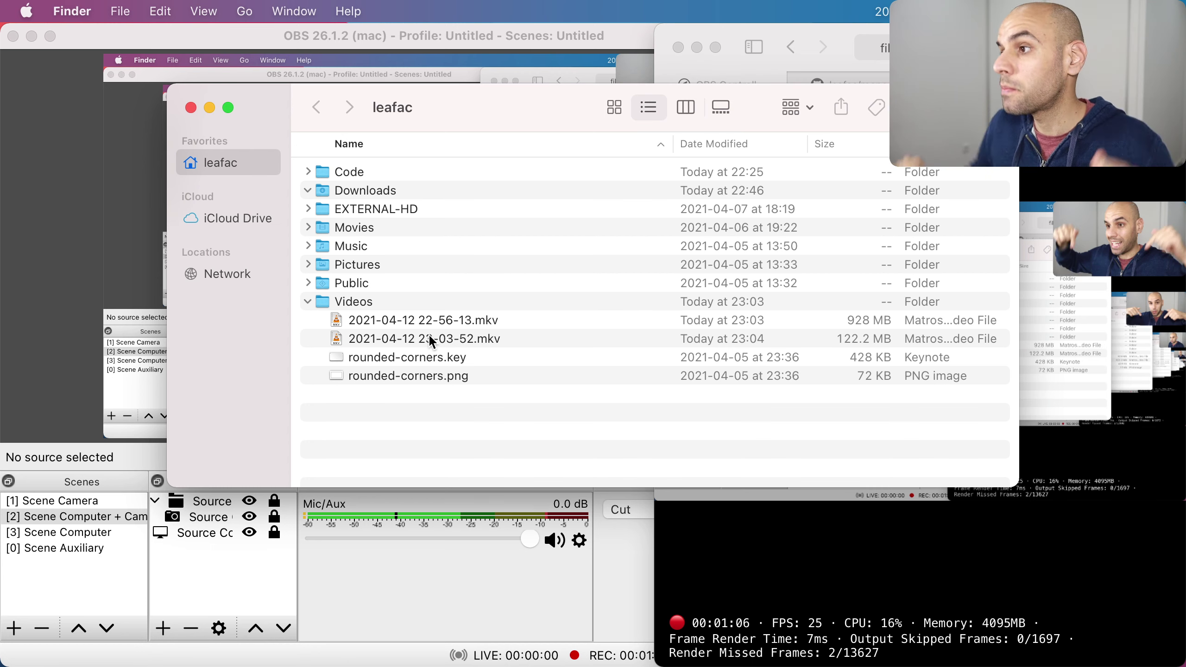
left_click(1112, 362)
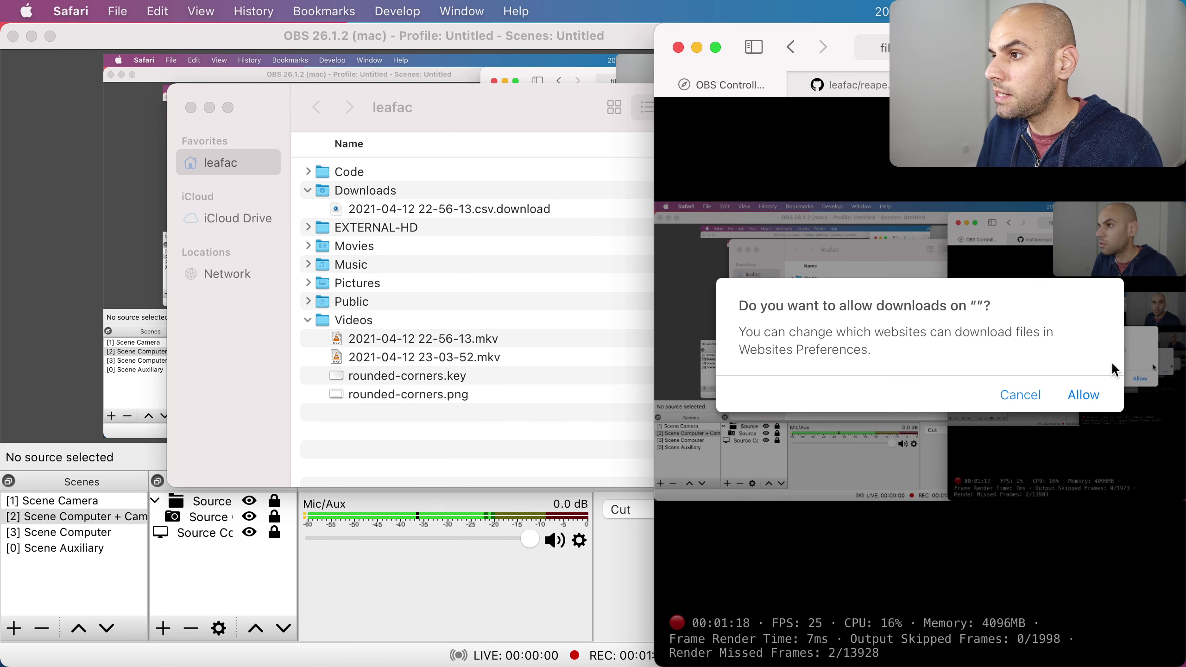
left_click(1074, 396)
left_click(395, 211)
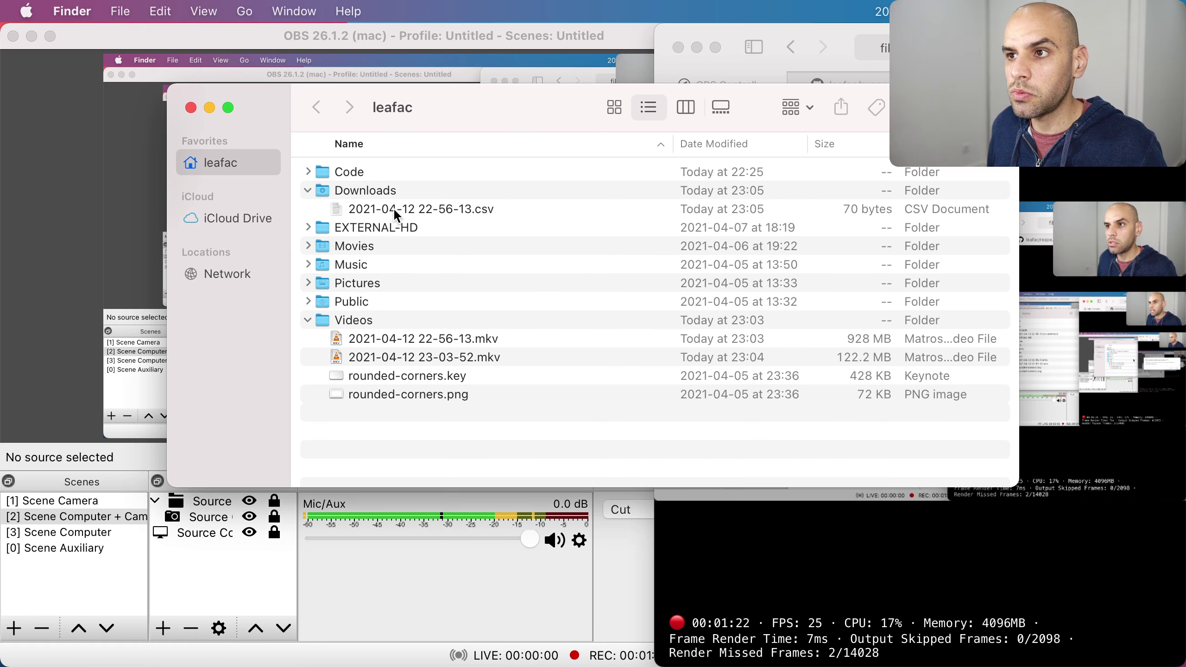
left_click_drag(395, 213, 350, 318)
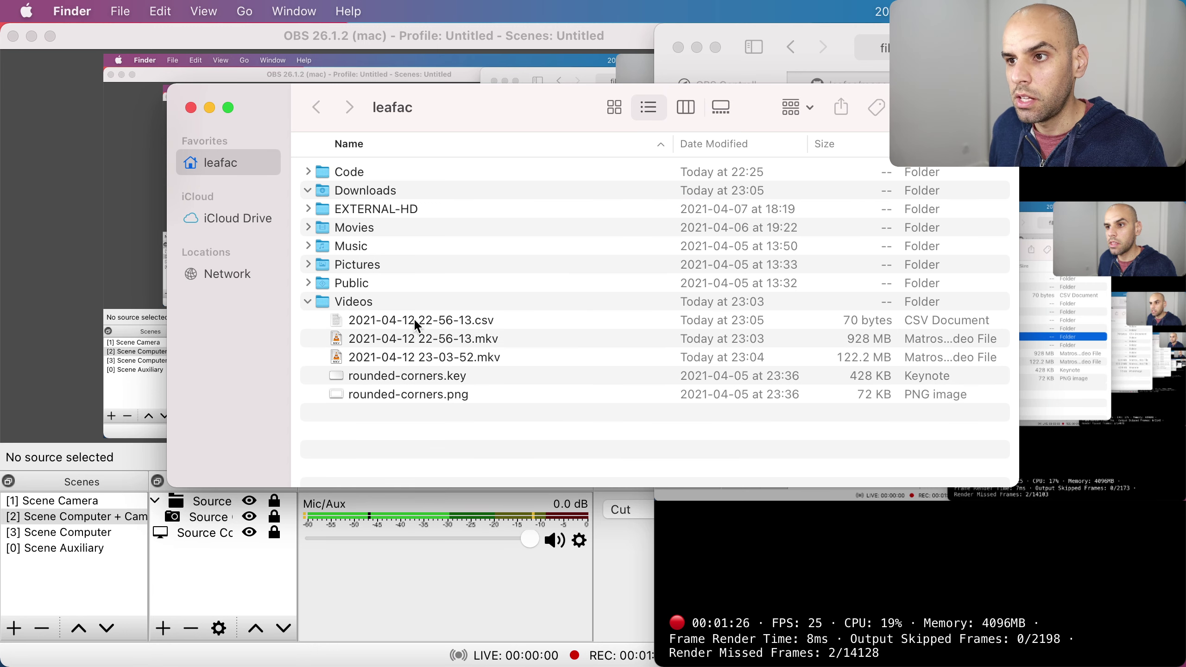
left_click(391, 340)
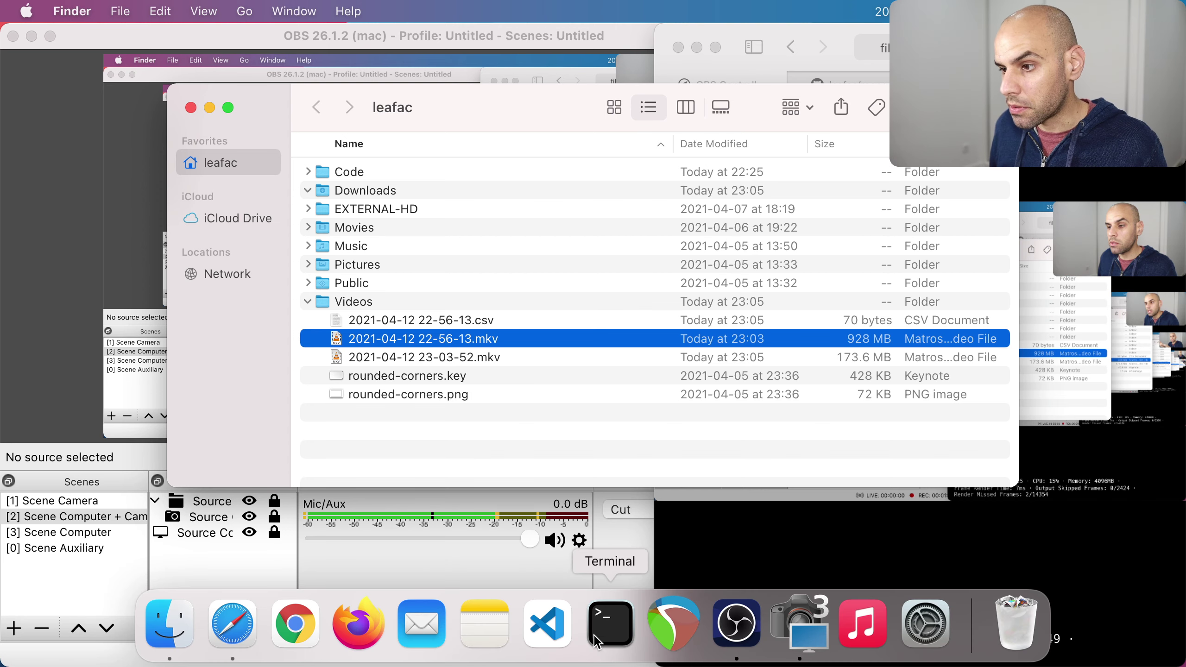
left_click(683, 626)
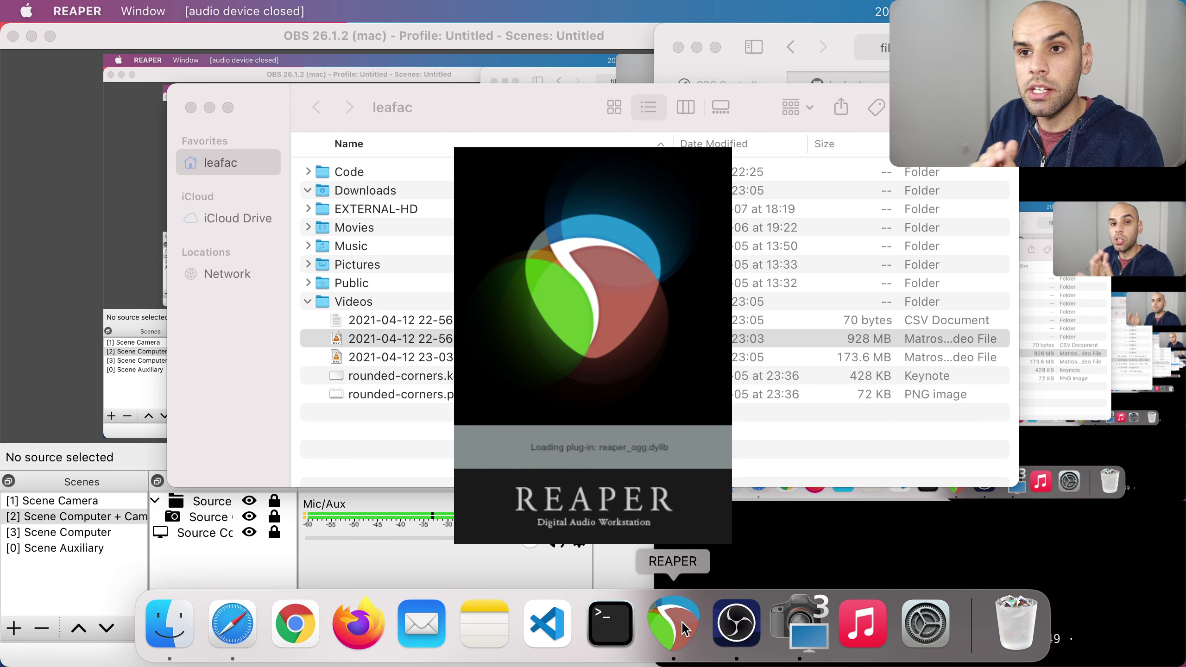
key("super+Tab")
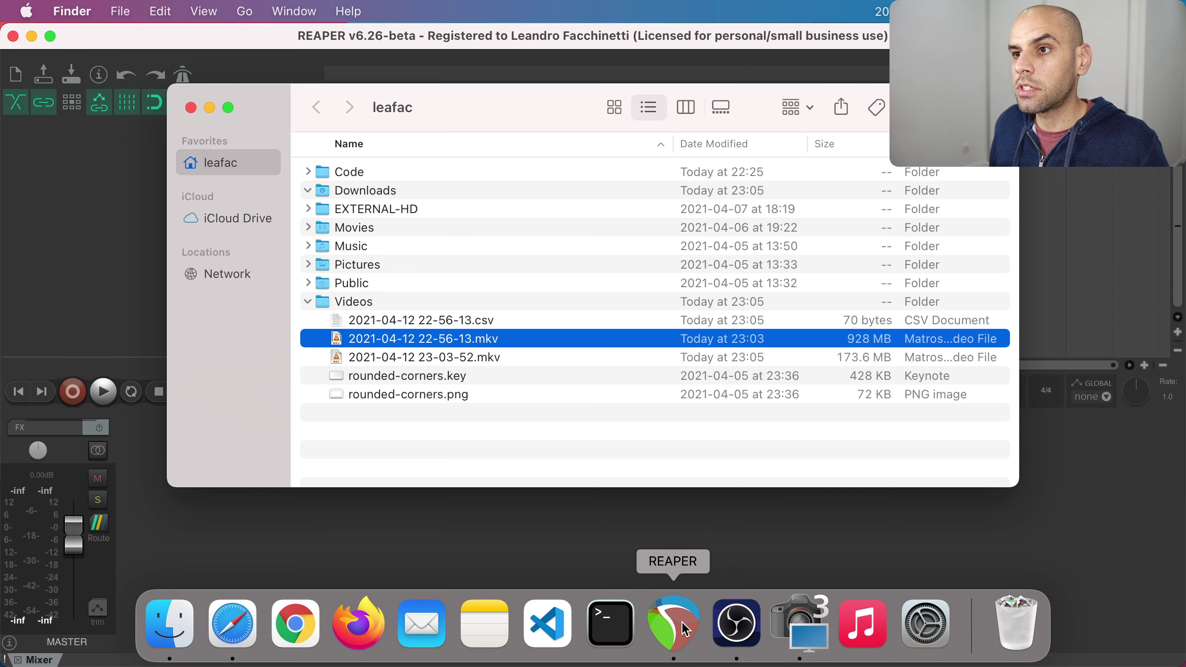
left_click_drag(409, 346, 79, 252)
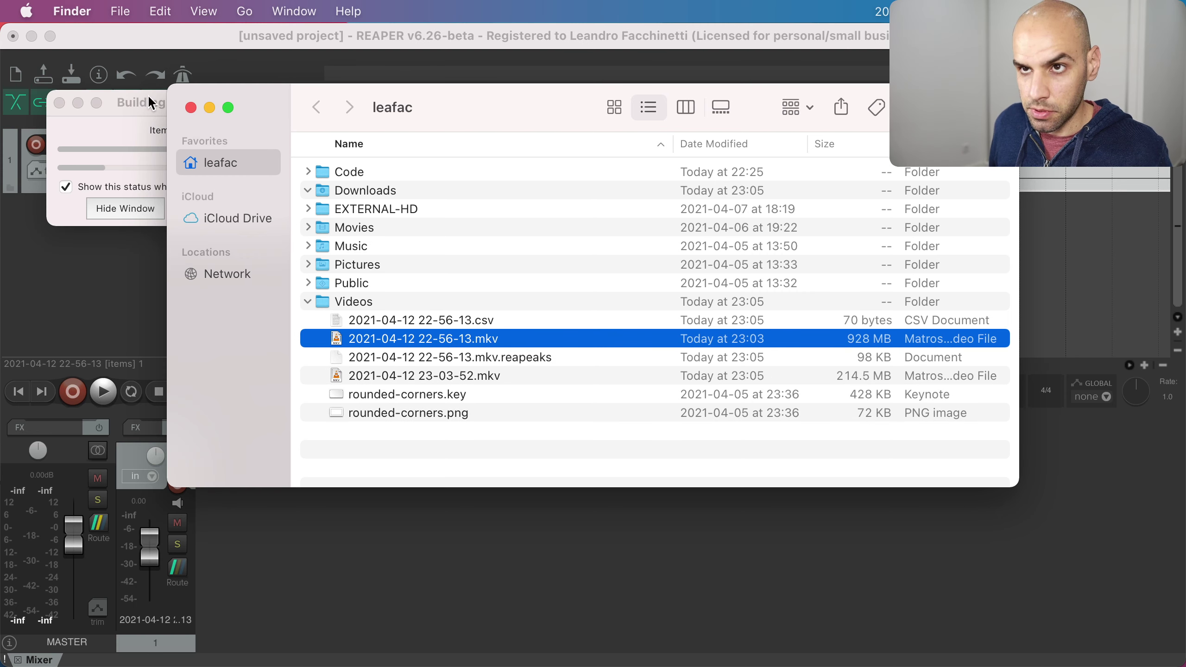
left_click_drag(147, 95, 164, 152)
left_click_drag(496, 106, 673, 310)
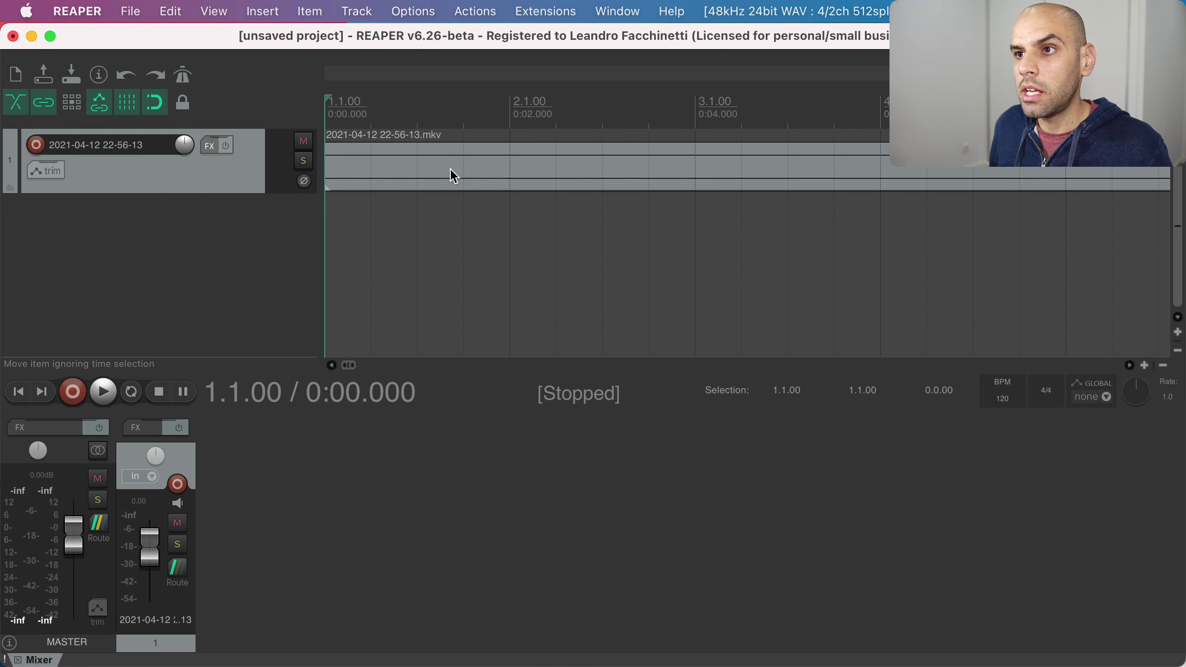
- Select the video item, filter the actions for "leafac_ obs", and select the script that imports take markers from an OBS Controller (InfoWriter) CSV file
left_click(468, 176)
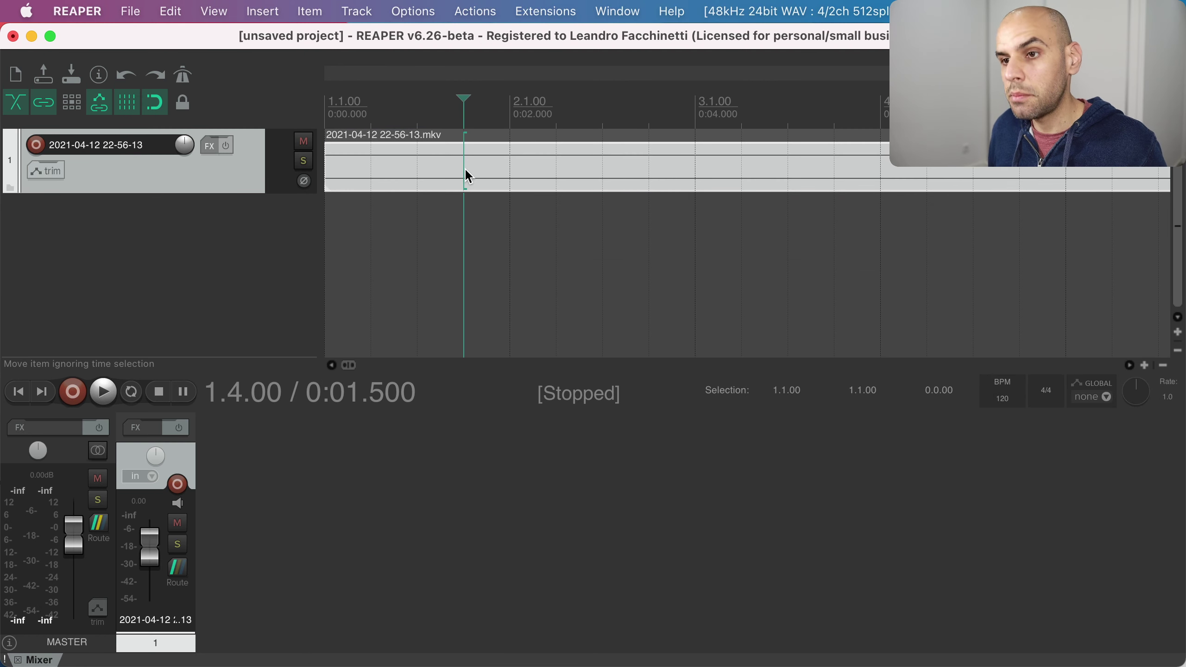
key("shift+slash")
left_click_drag(330, 56, 364, 119)
type("k")
type("eafac")
type("_")
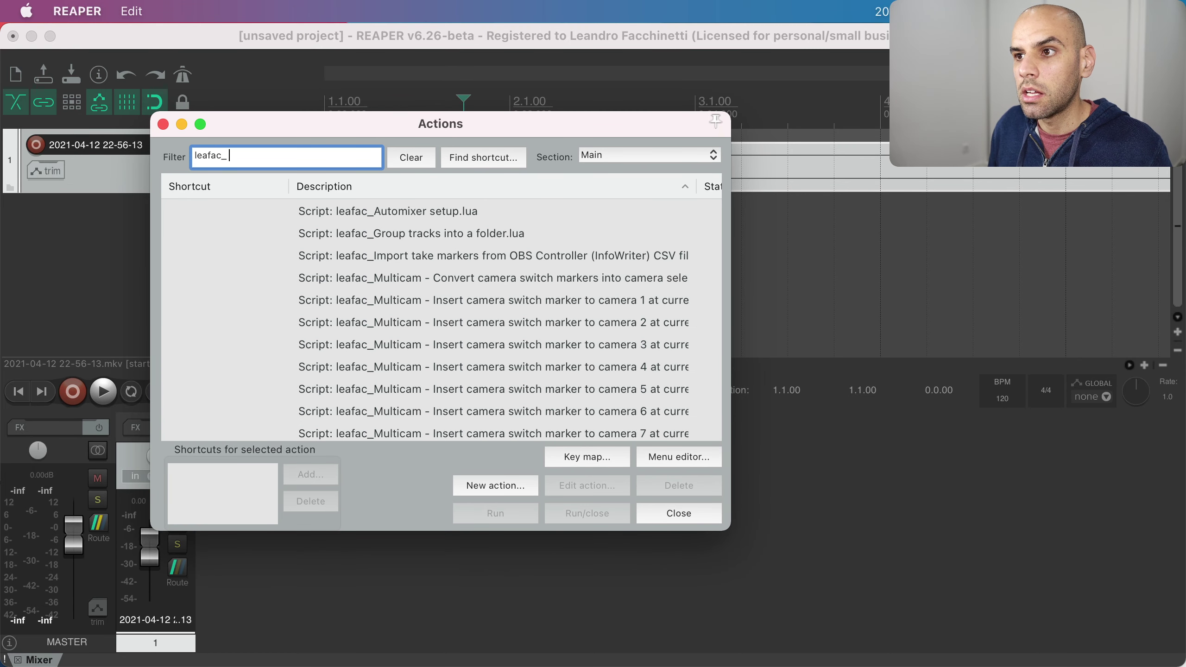
type(" obs")
left_click(376, 219)
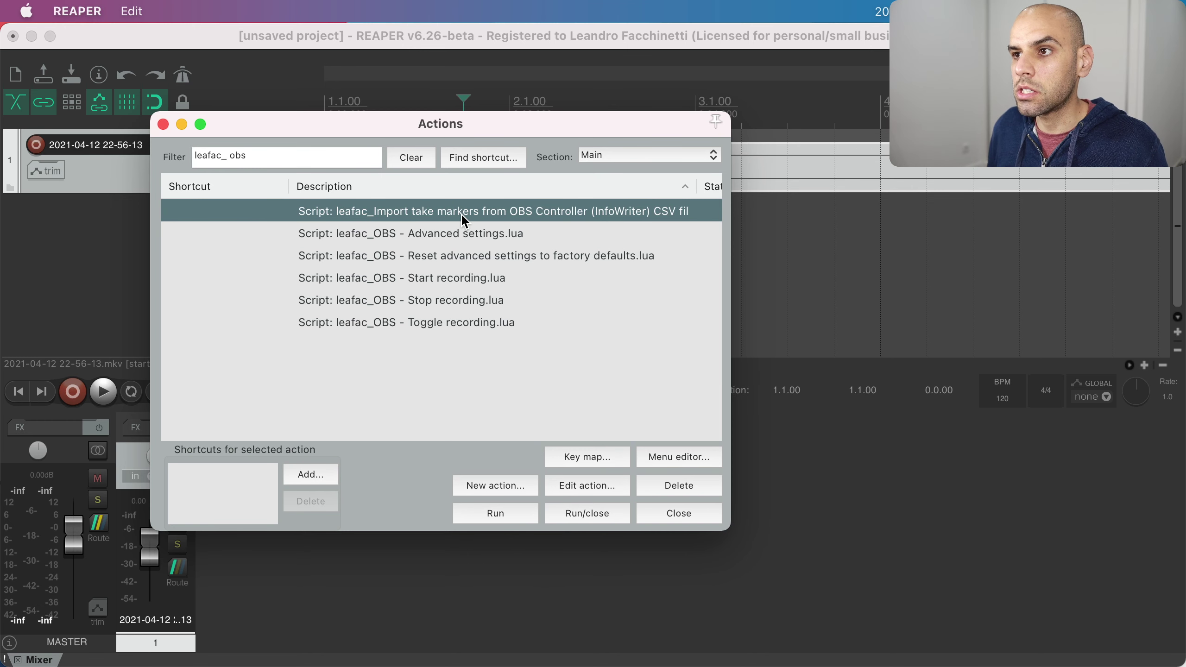
left_click_drag(730, 530, 926, 536)
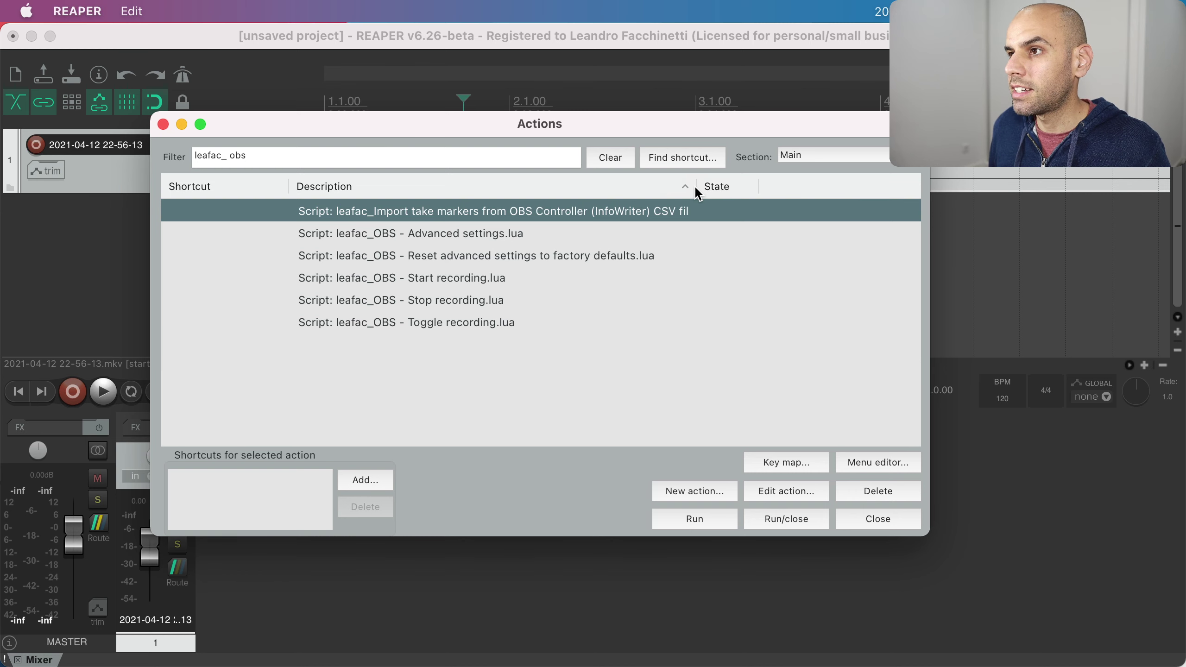
left_click_drag(696, 185, 776, 189)
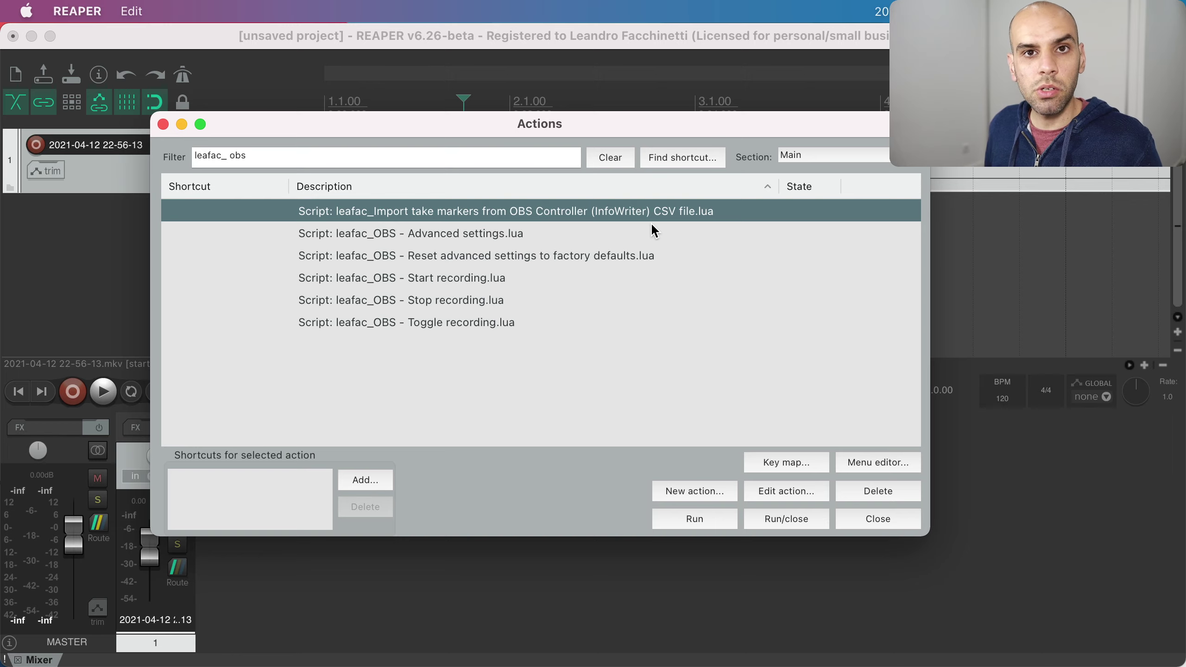
key("ctrl+Up")
left_click(983, 401)
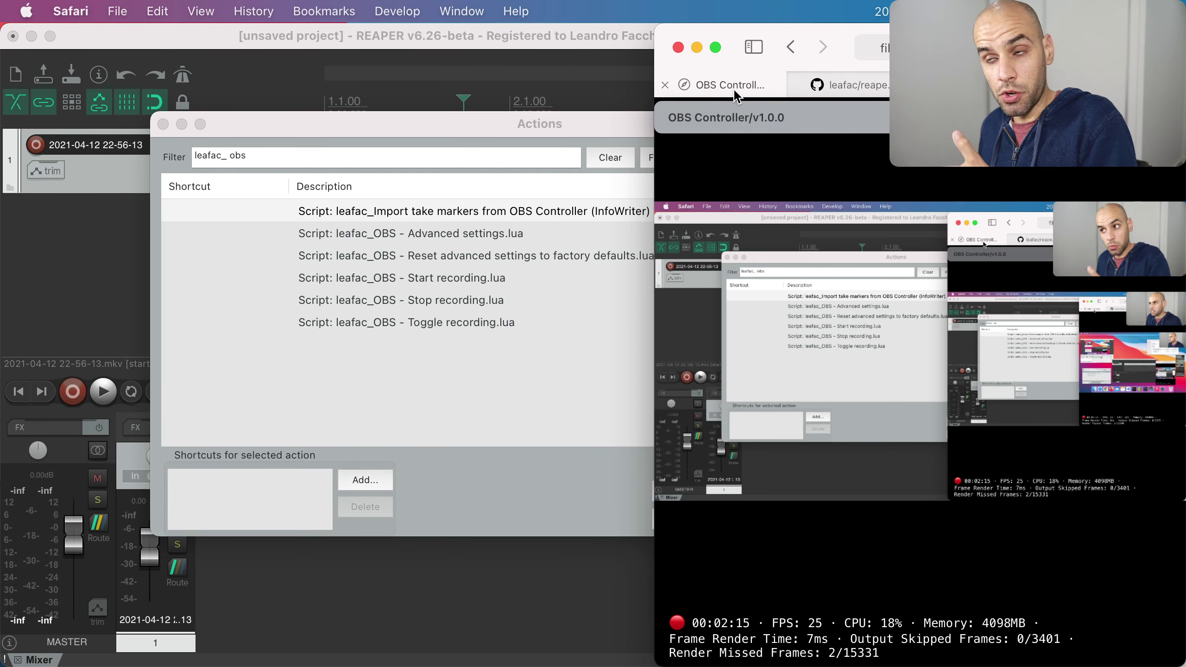
left_click_drag(599, 131, 580, 145)
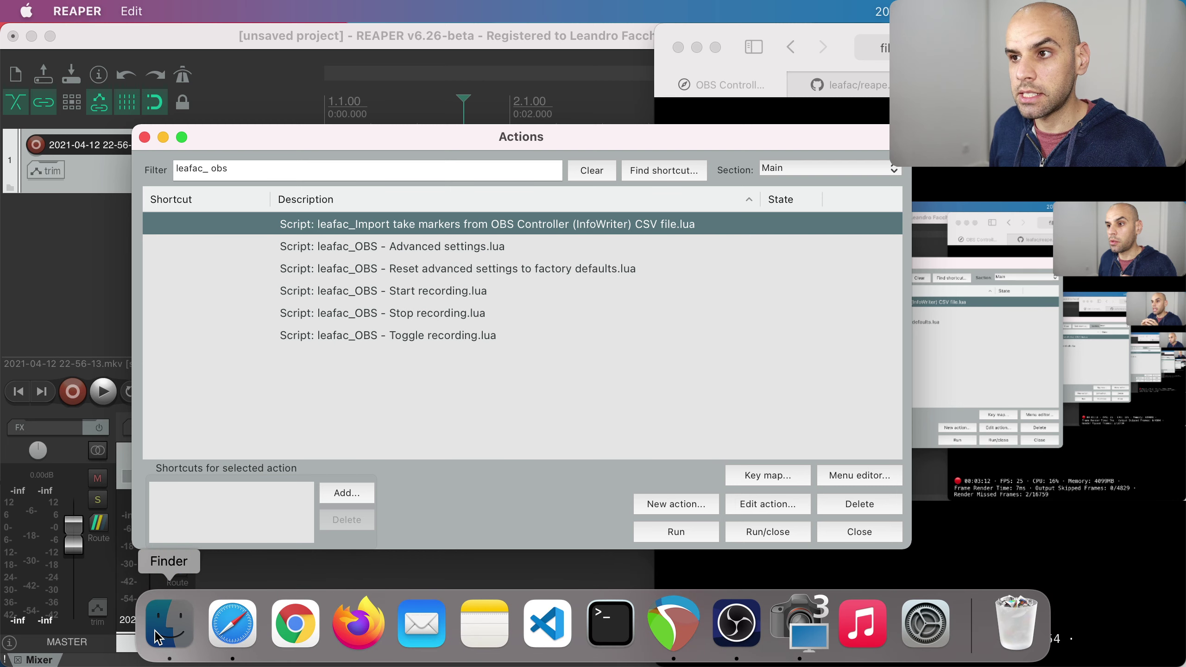
left_click(158, 635)
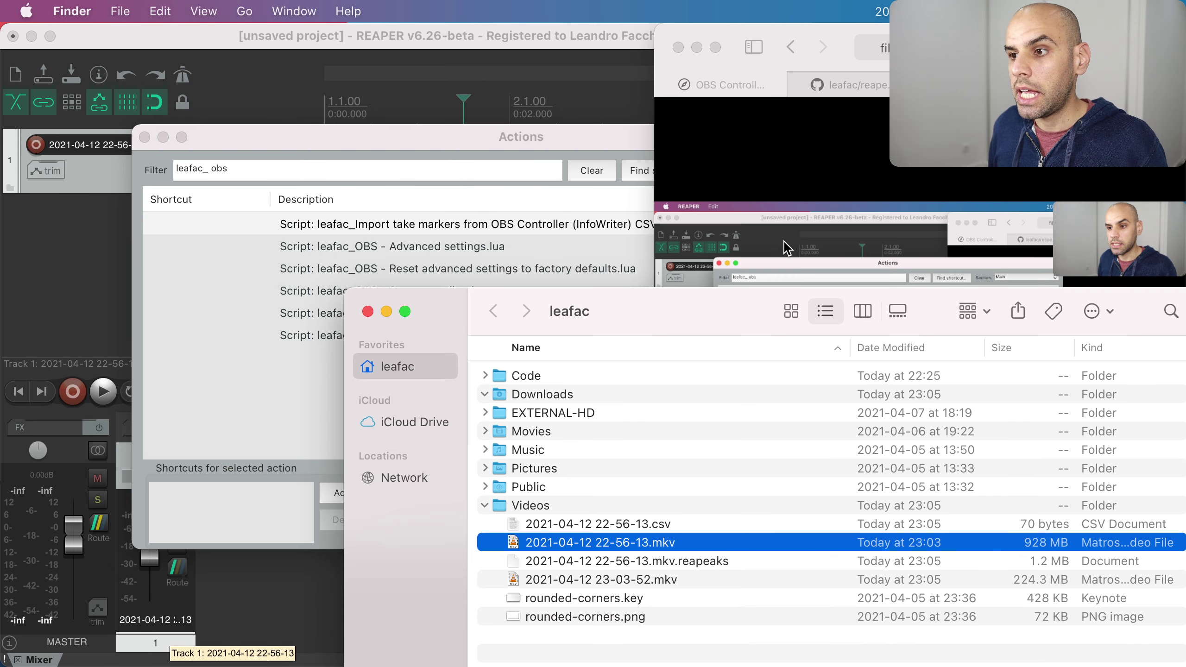
left_click(587, 528)
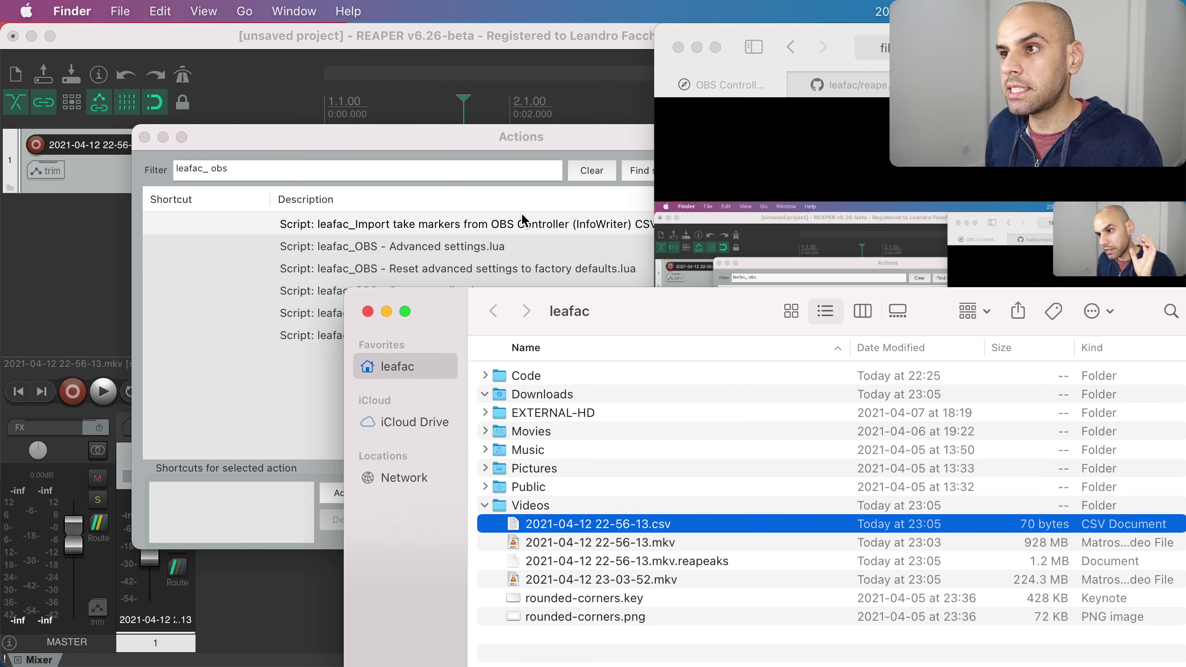
- Run the script that imports take markers from the OBS Controller CSV file, and close the action list
left_click(523, 138)
left_click_drag(523, 139, 471, 159)
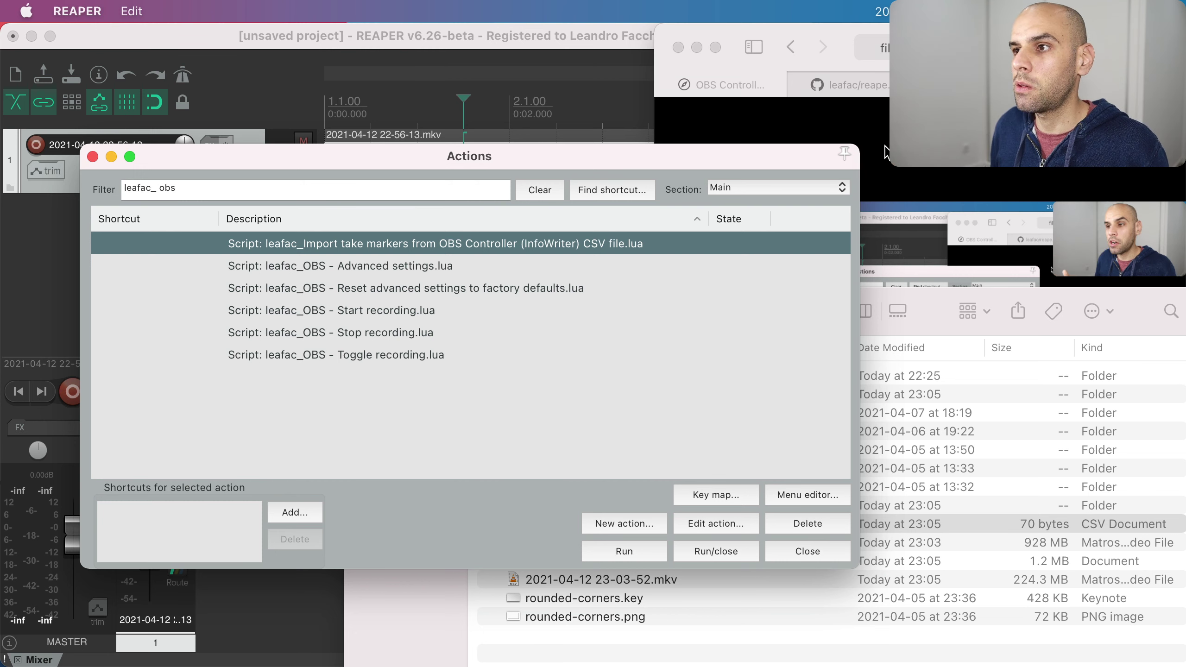
left_click(625, 551)
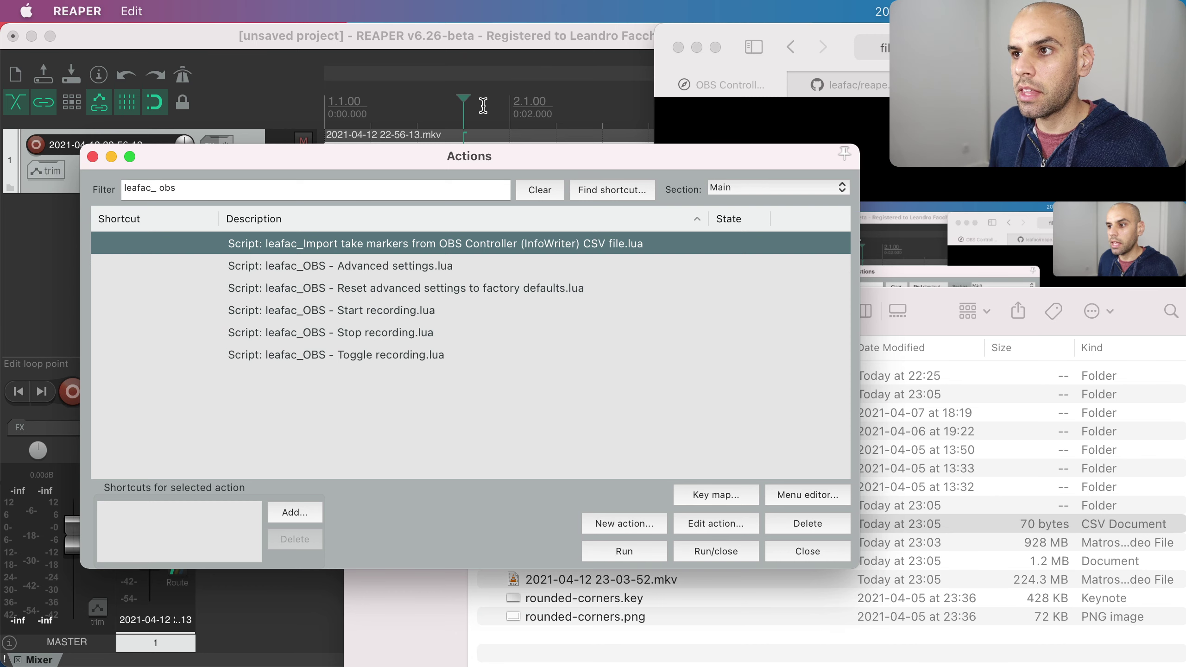
left_click_drag(481, 159, 588, 230)
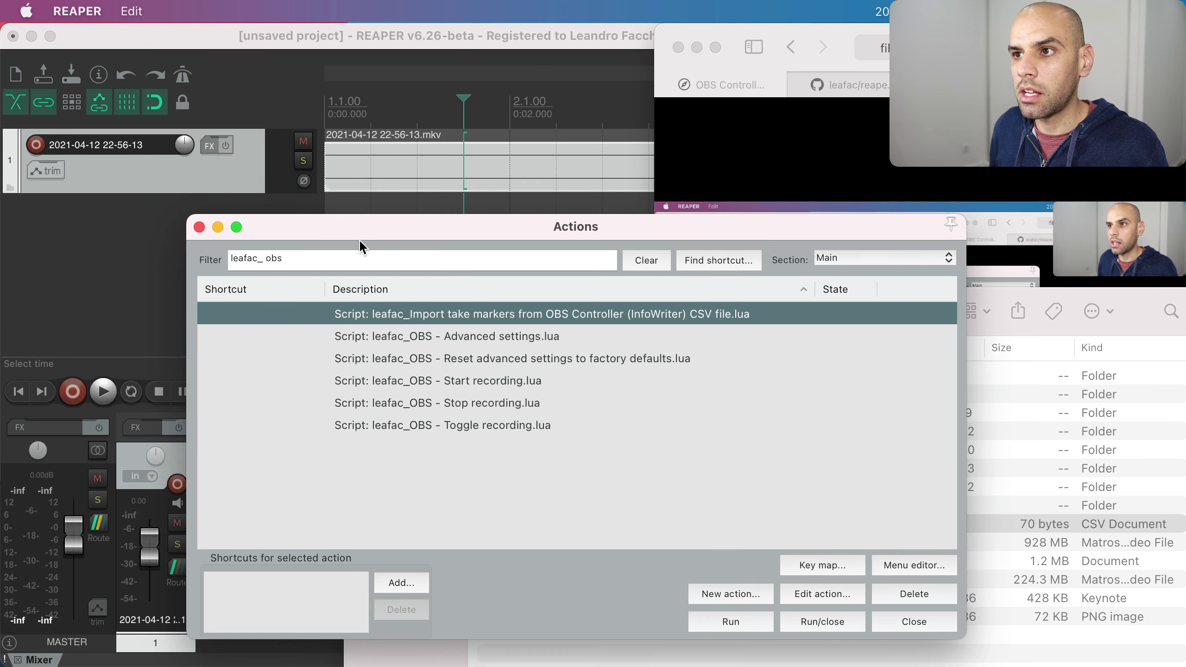
left_click(199, 227)
- Examine the imported take markers near the end of the video item, placing the edit cursor at 6:48.000
scroll(544, 233, "down", 10)
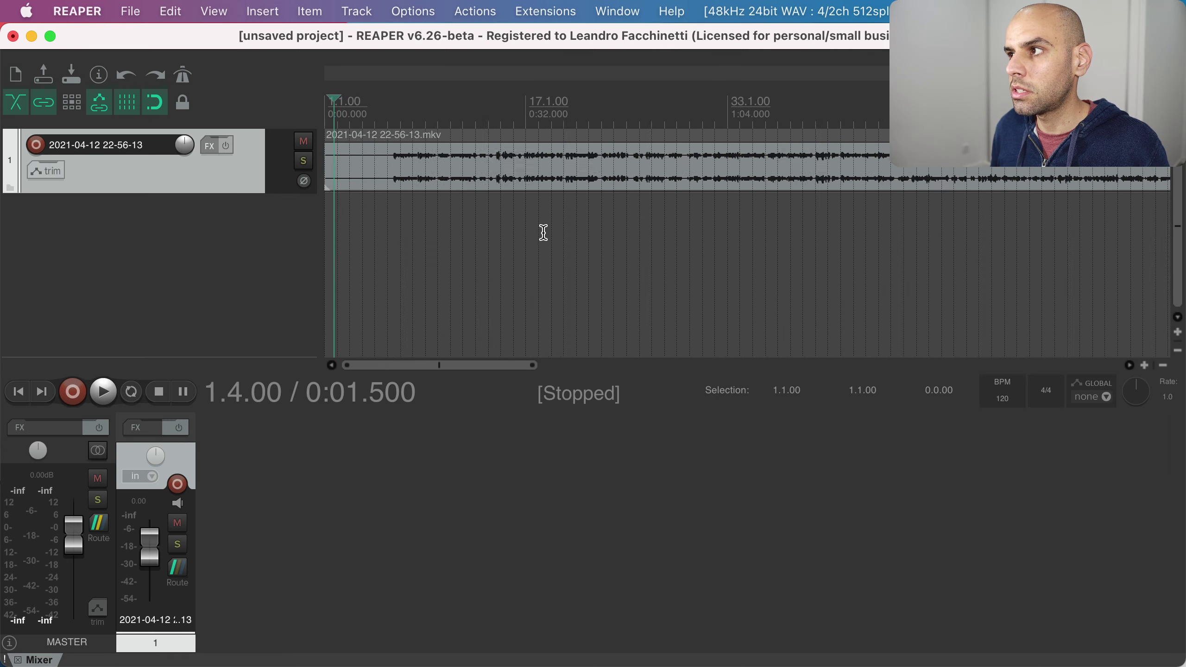
scroll(544, 232, "down", 8)
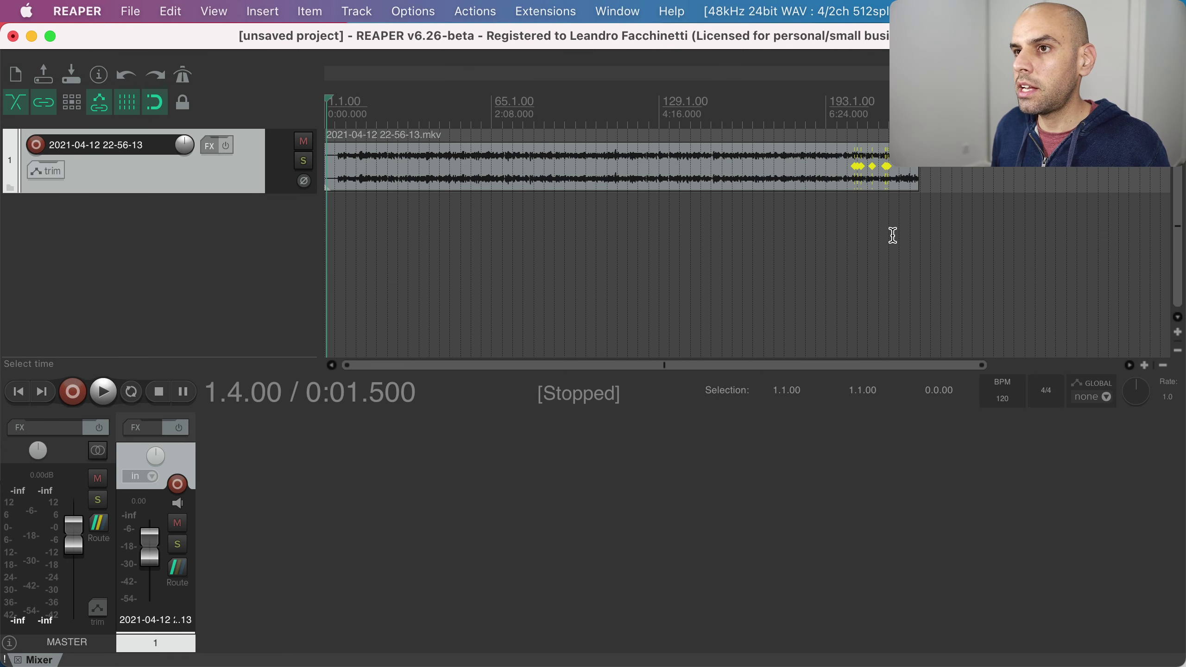
left_click(863, 199)
scroll(862, 199, "up", 3)
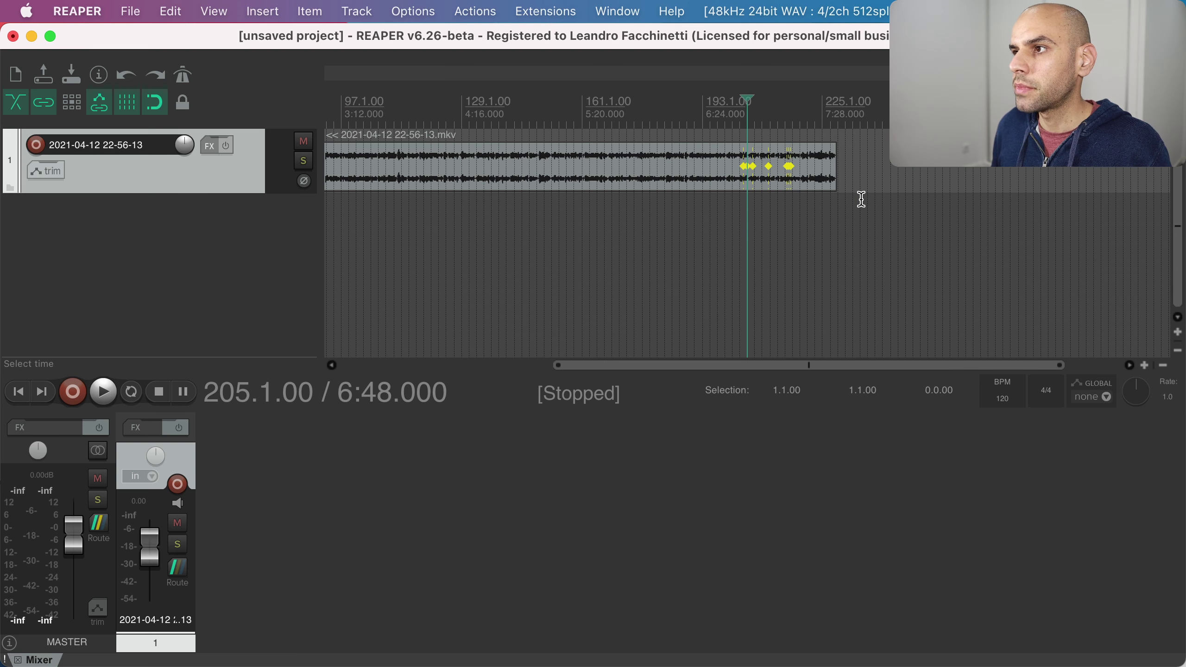
scroll(737, 197, "up", 7)
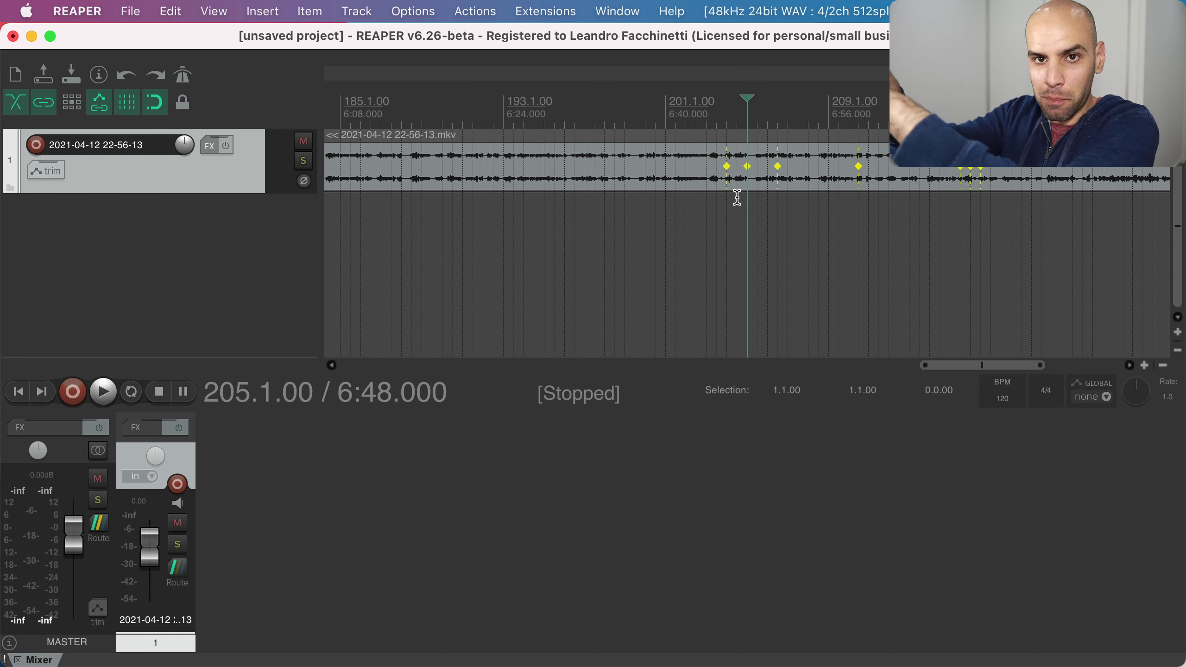
scroll(736, 197, "up", 2)
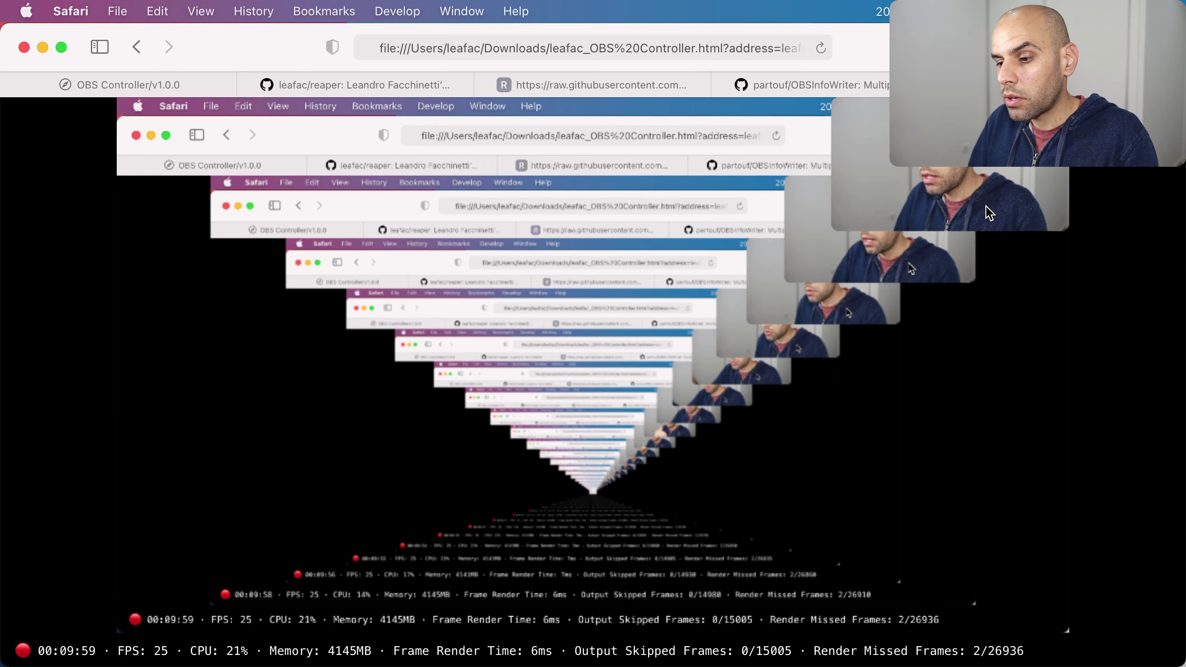
- Switch to OBS, select the scene numbered [2], and add a new visible source of type infowriter named "infowriter"
key("ctrl+Up")
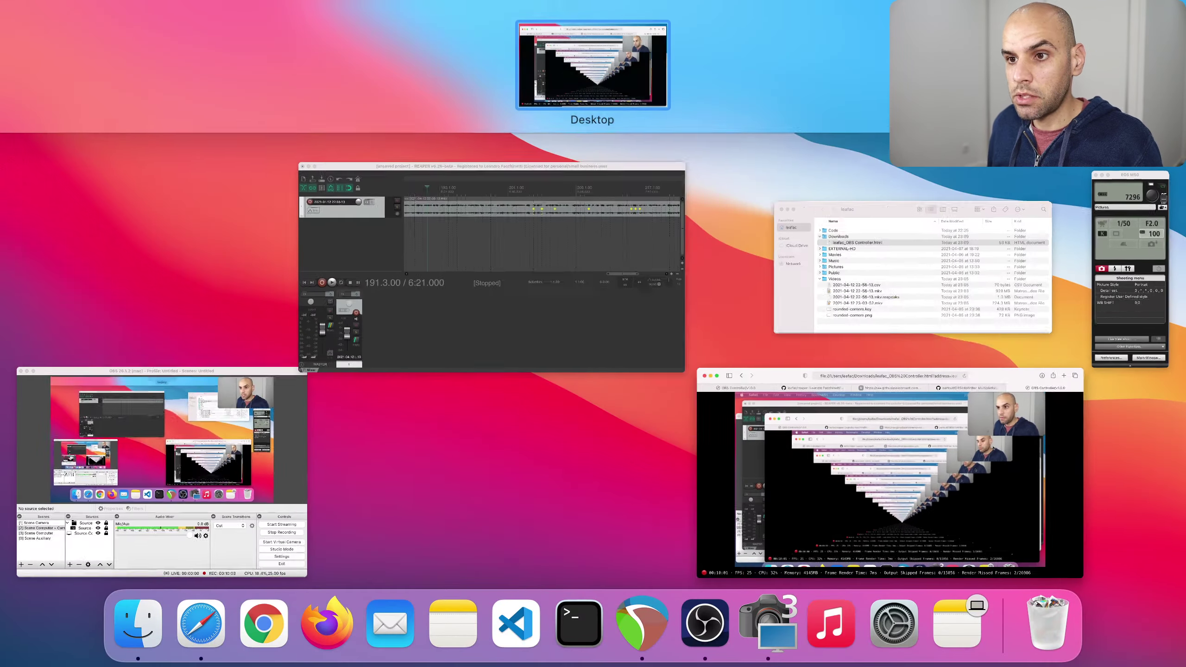
left_click(227, 518)
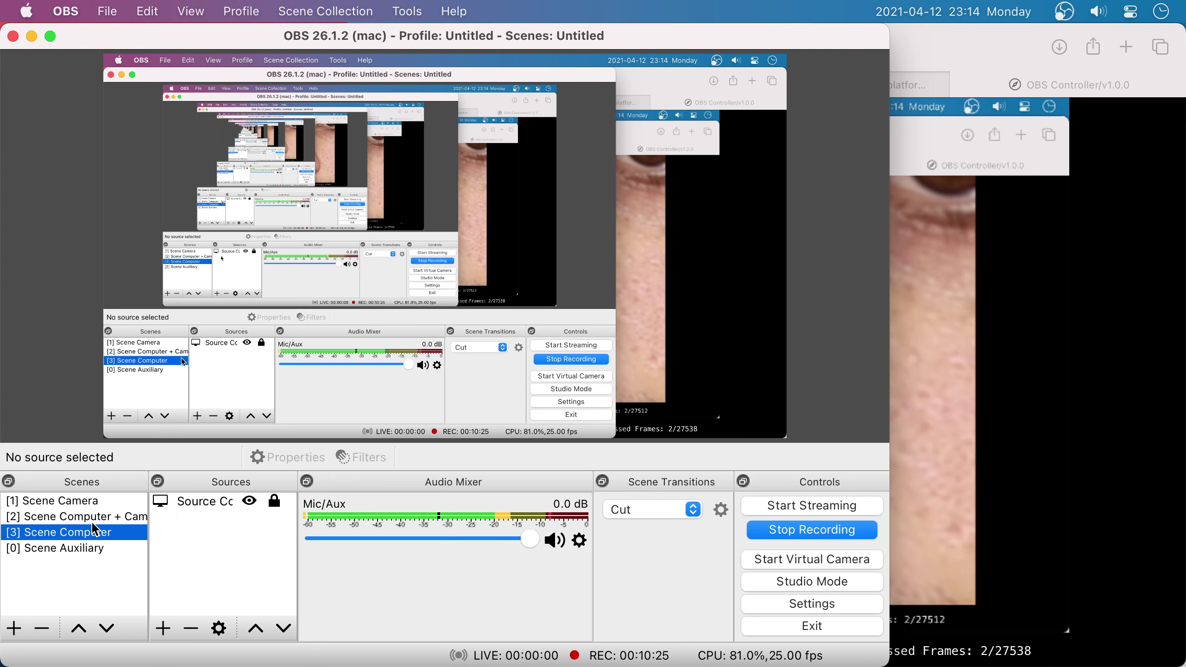
left_click(90, 519)
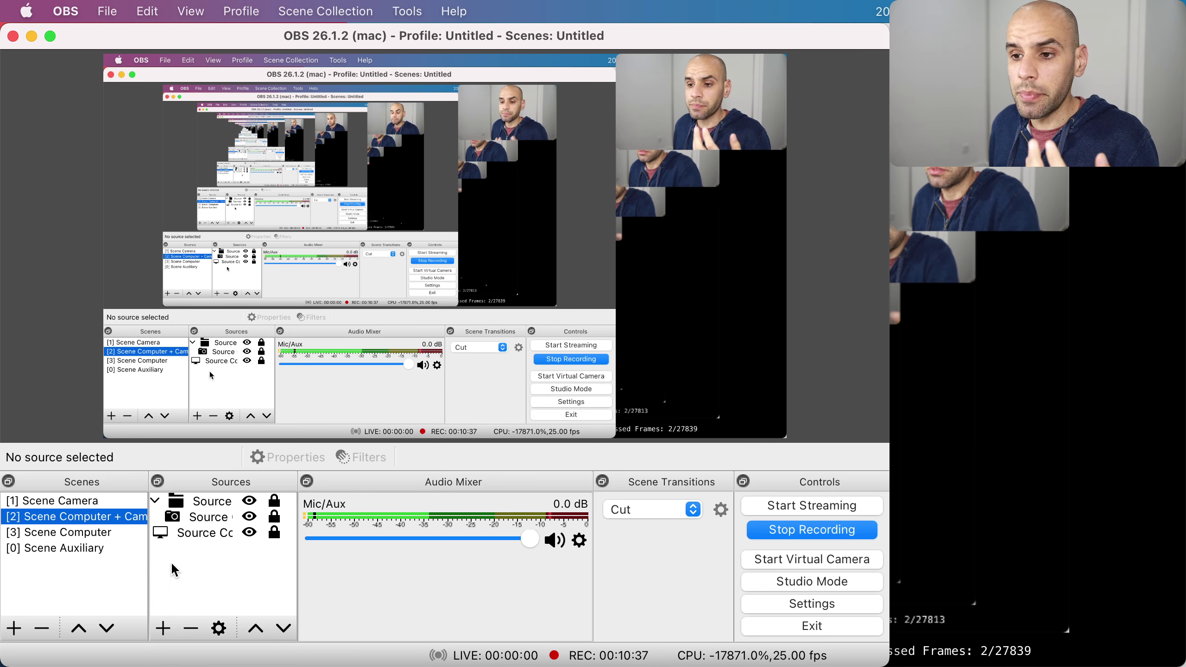
left_click(163, 627)
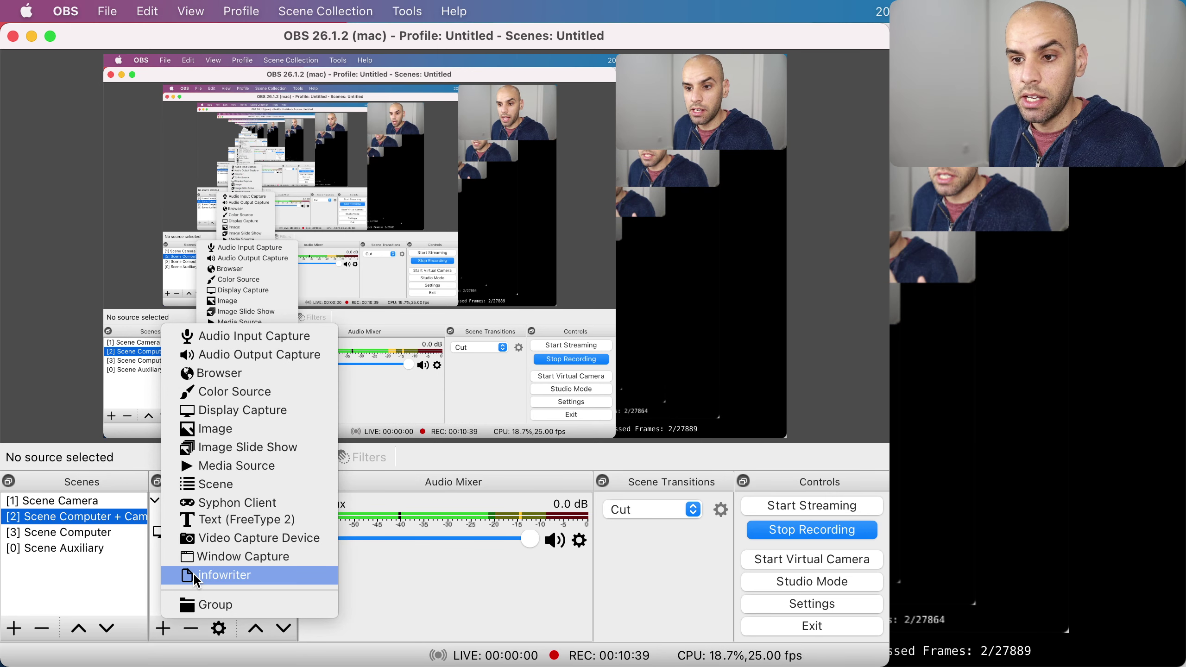
left_click(193, 574)
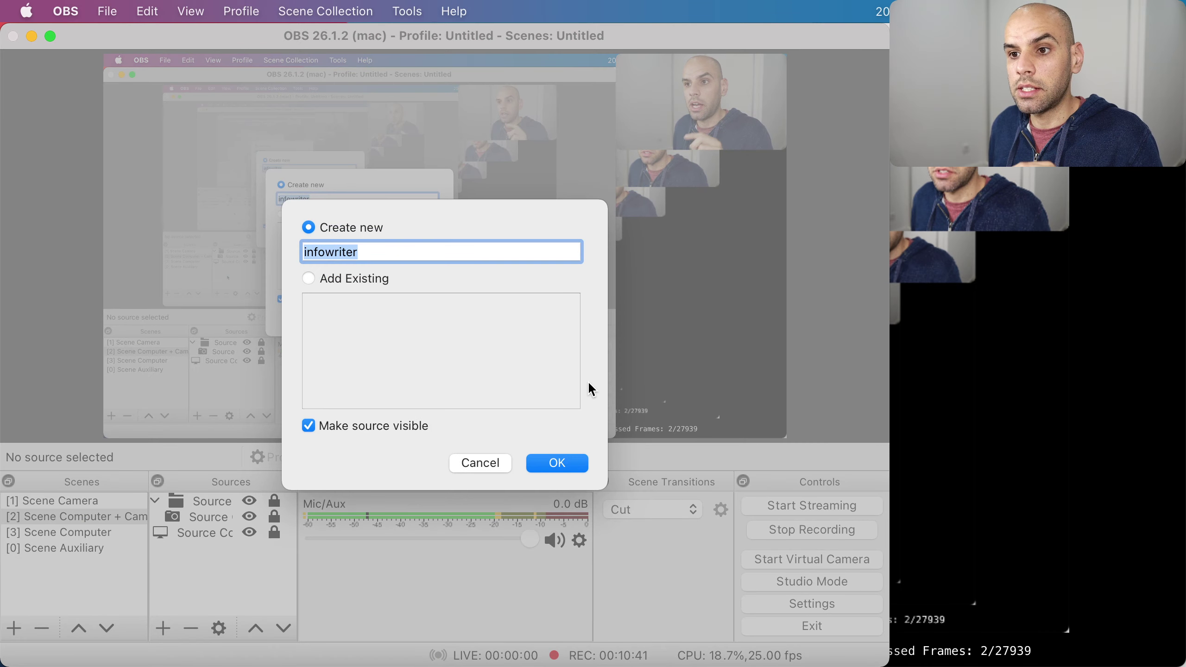
left_click(560, 462)
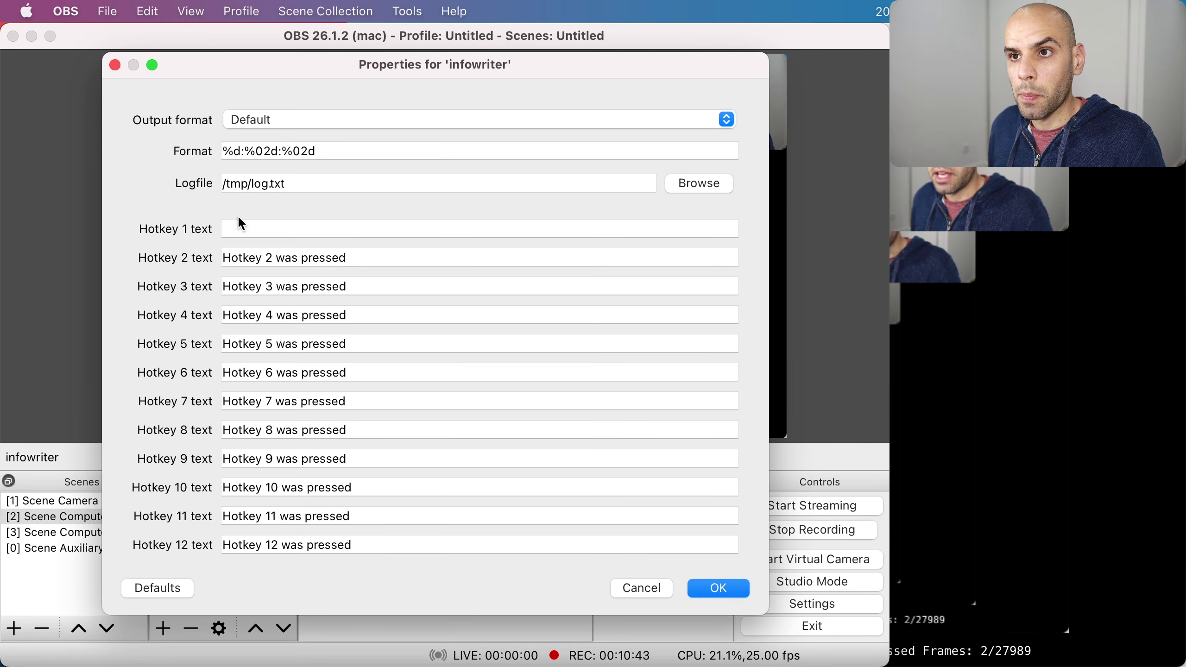
- Set the infowriter source's output format to CSV
left_click_drag(393, 66, 658, 67)
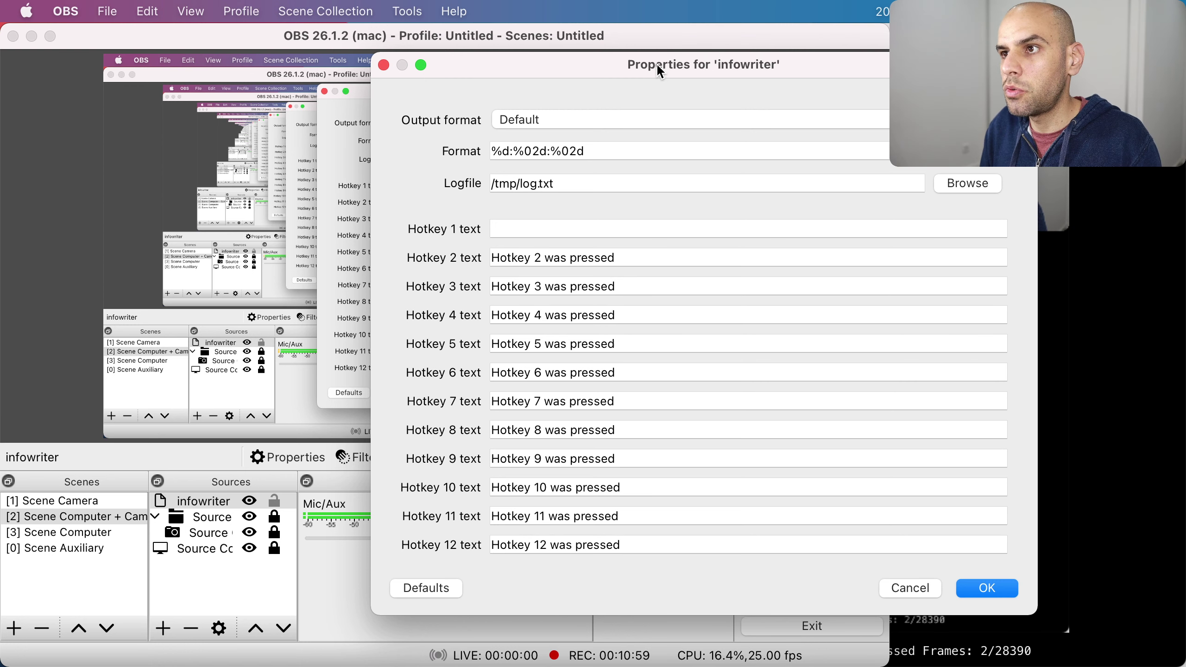
left_click_drag(572, 184, 373, 183)
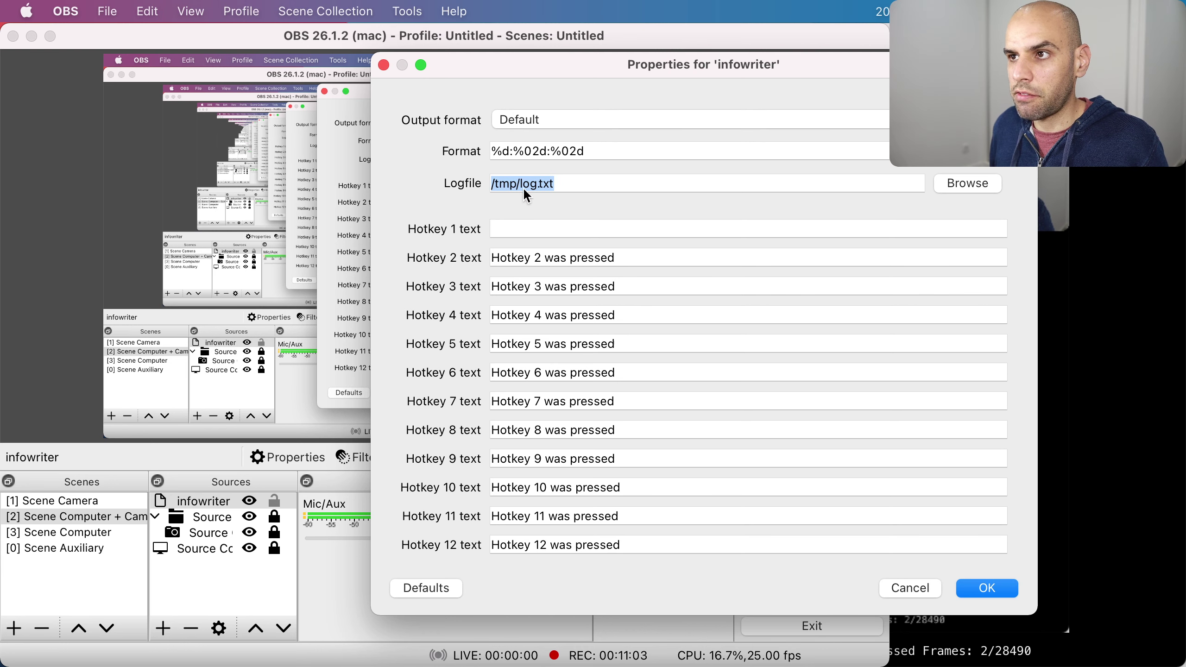
left_click_drag(654, 67, 434, 62)
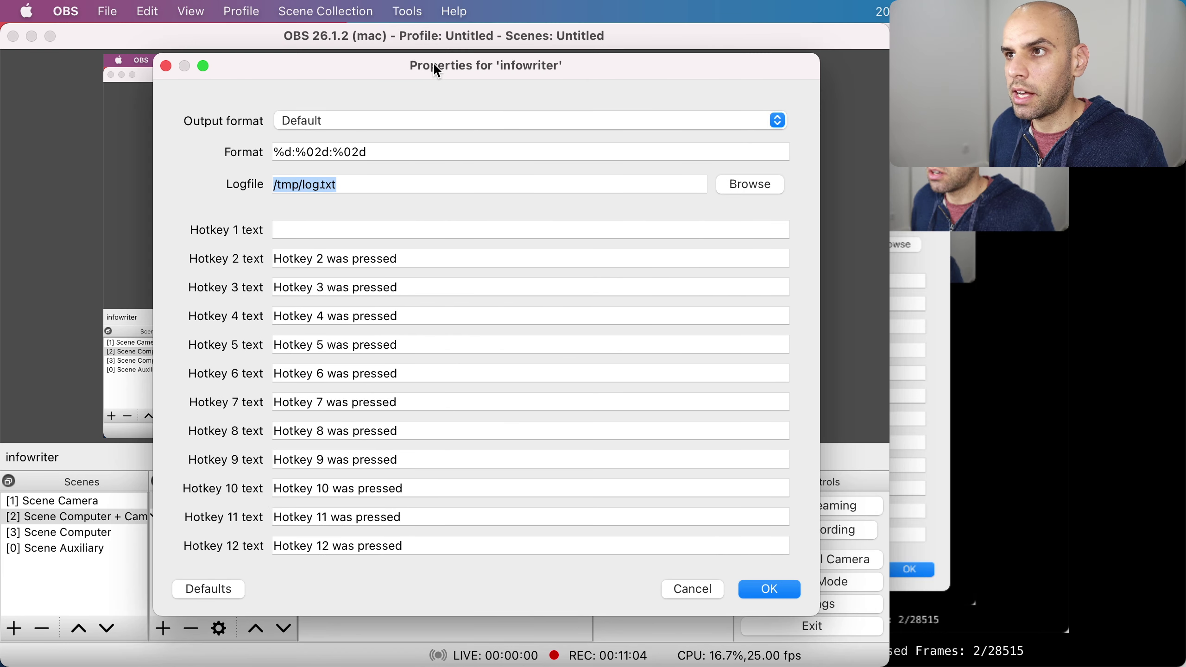
left_click(529, 121)
left_click(410, 129)
left_click(353, 123)
left_click(324, 137)
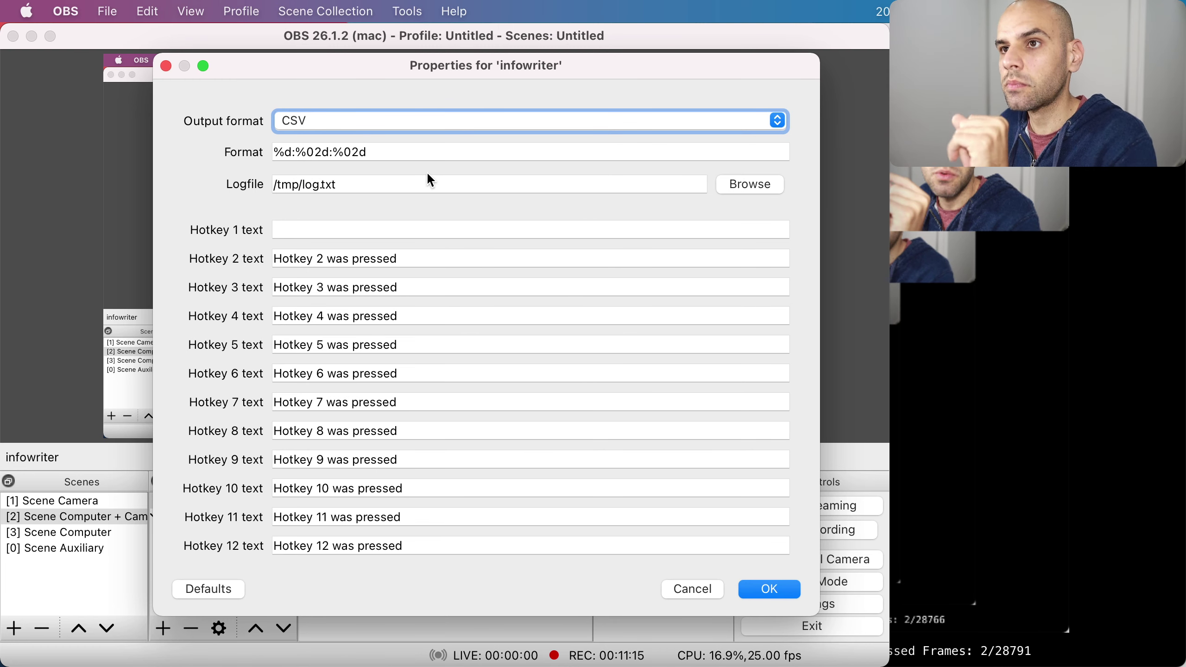
- Set the infowriter logfile to %Y-%m-%d %H-%M-%S.csv in the Videos folder
left_click_drag(358, 183, 255, 185)
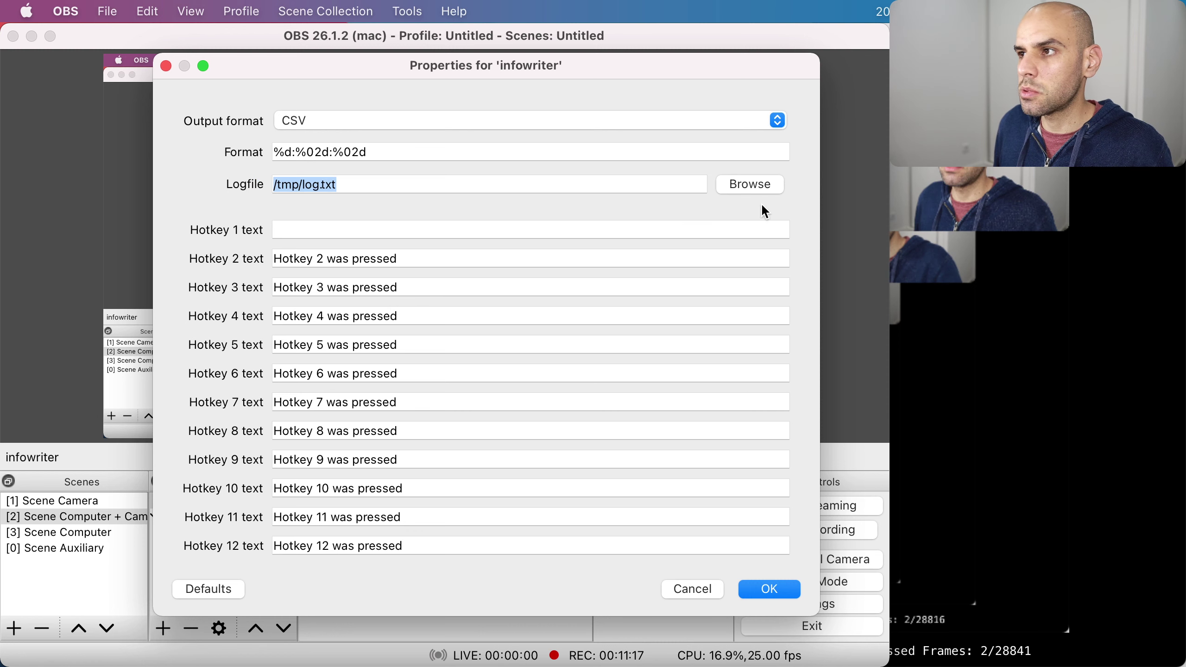
left_click(755, 183)
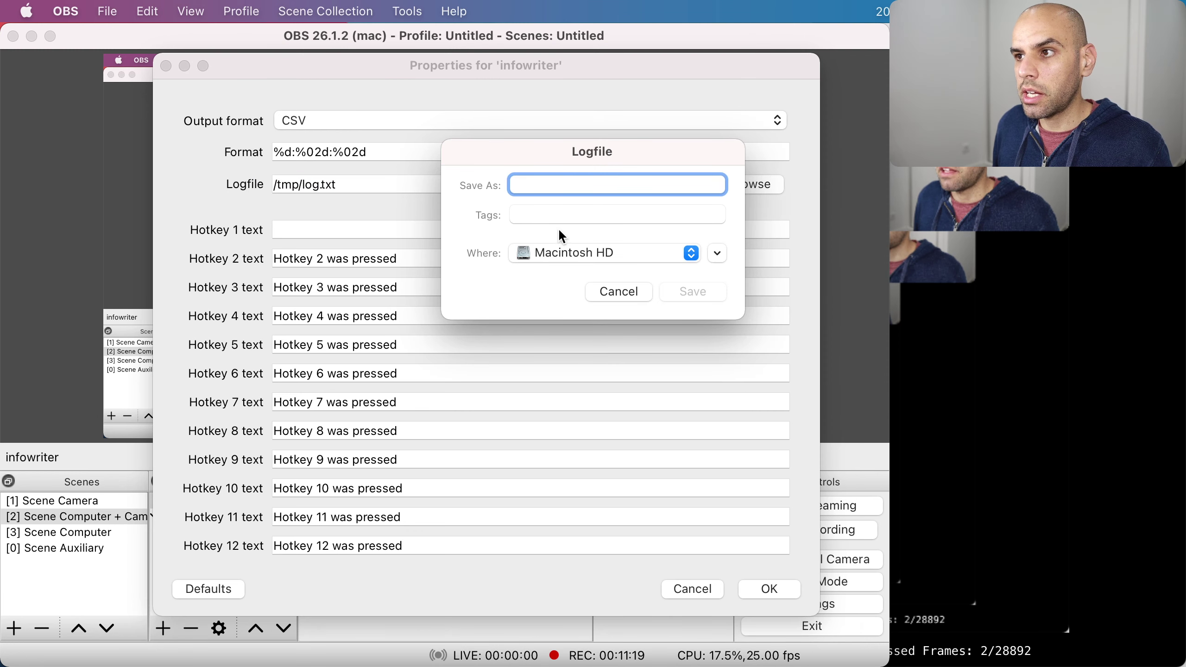
left_click(570, 250)
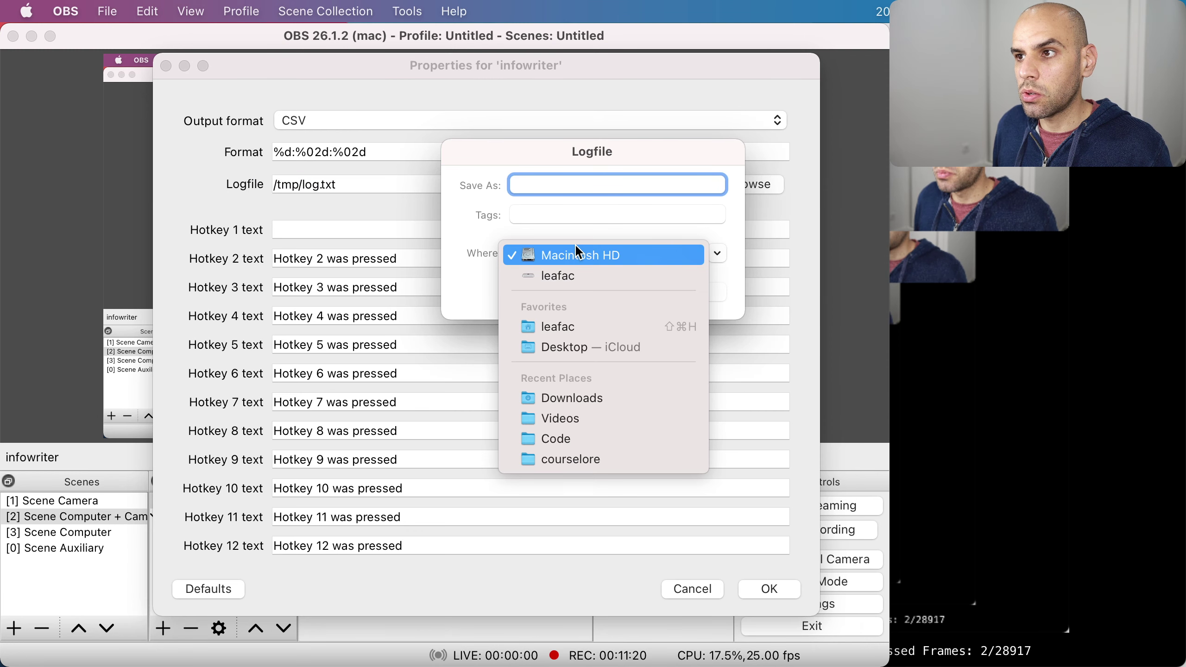
left_click(564, 419)
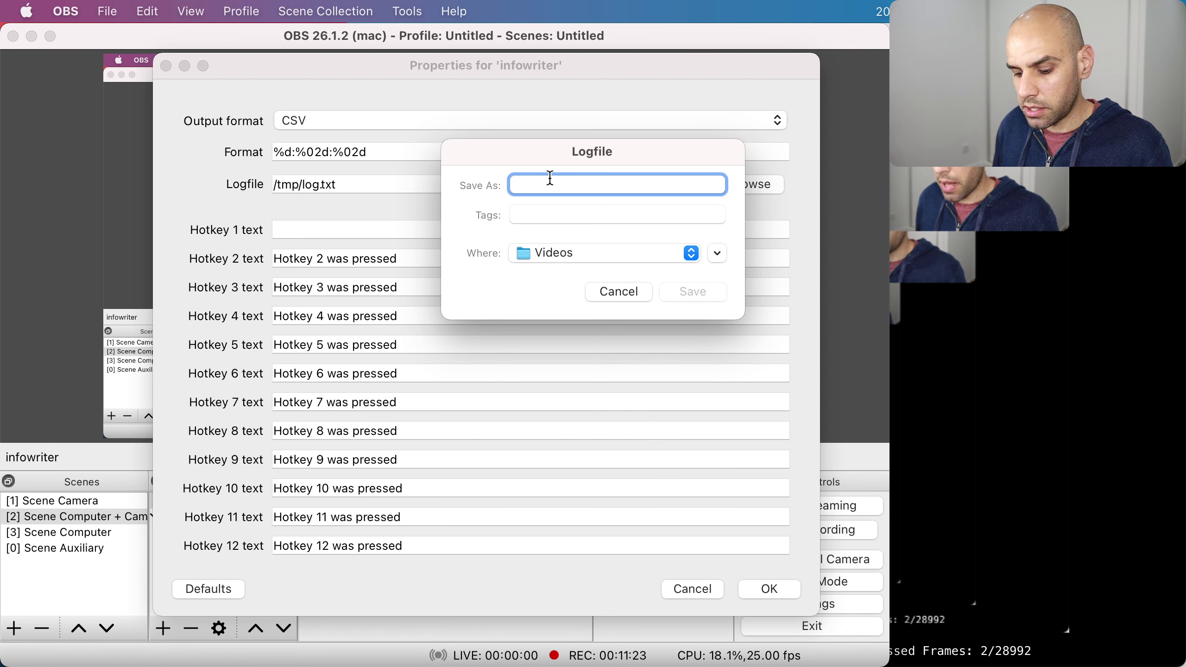
type("%Y-")
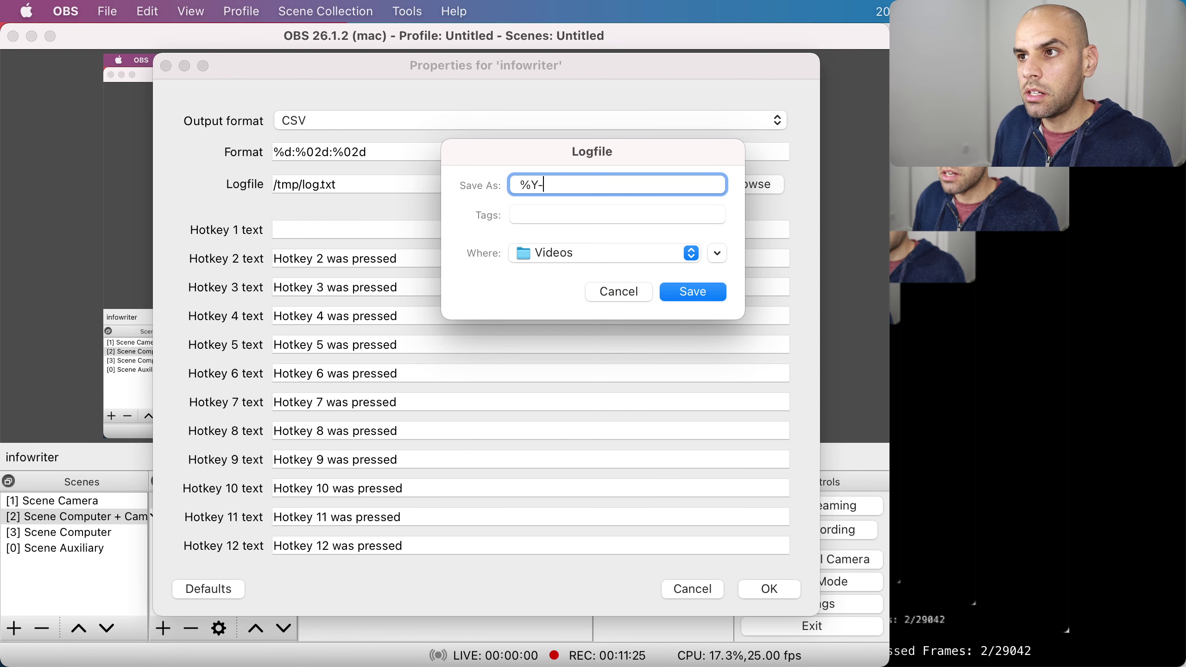
type("%m-%d ")
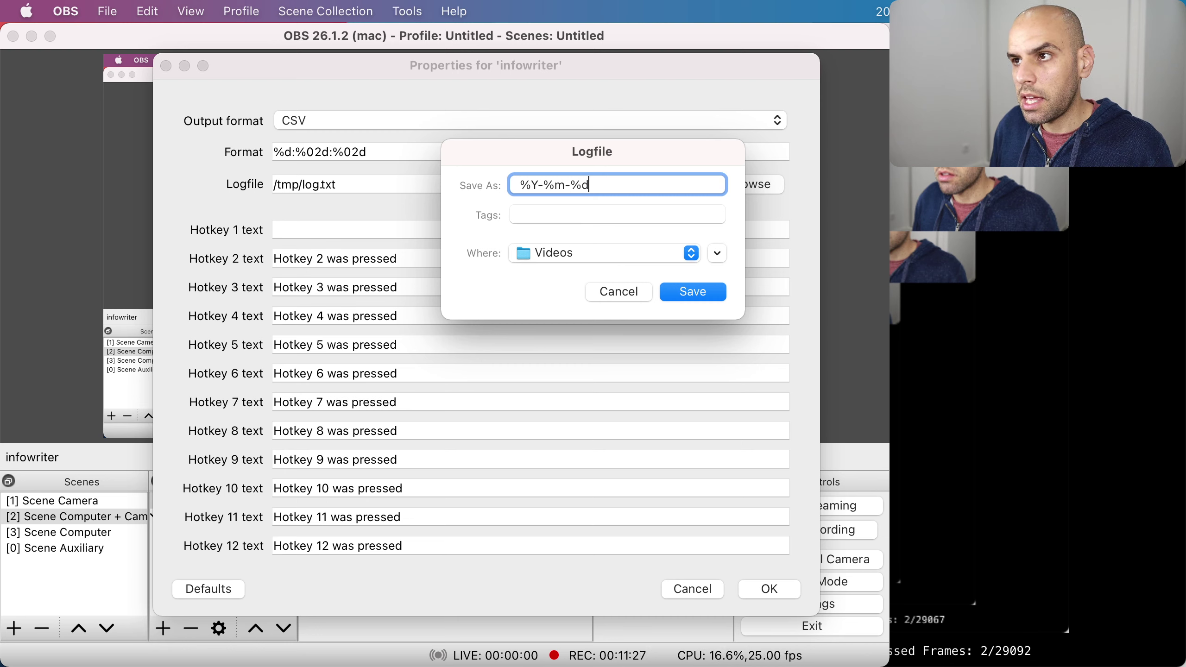
type("%")
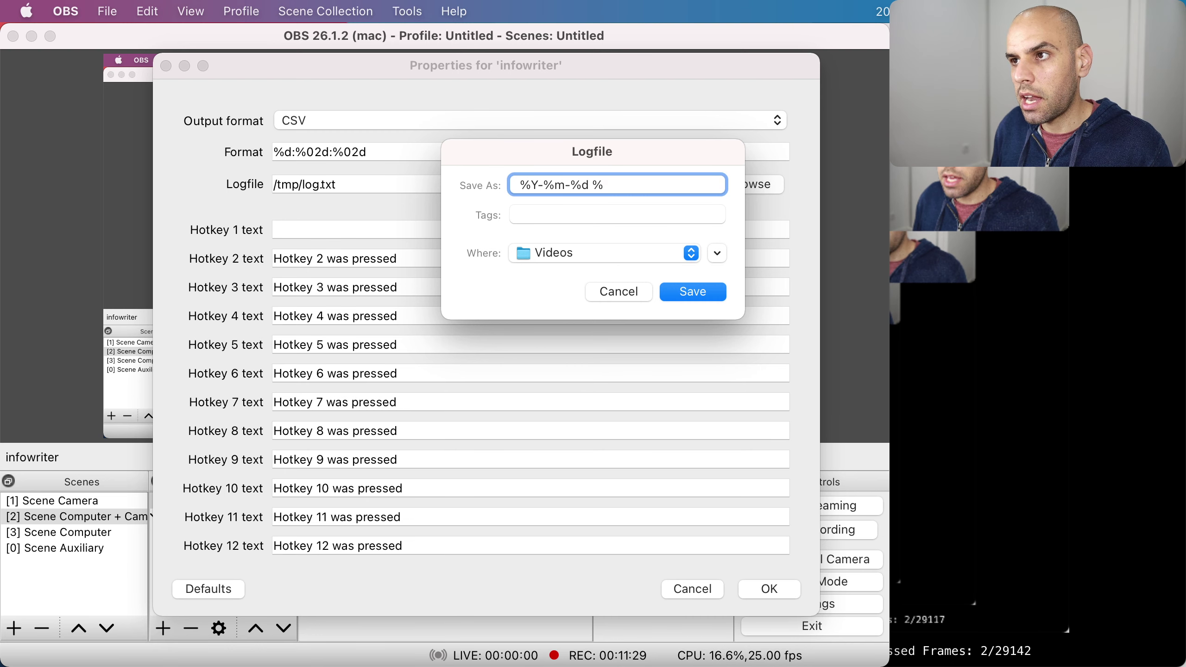
type("H-%")
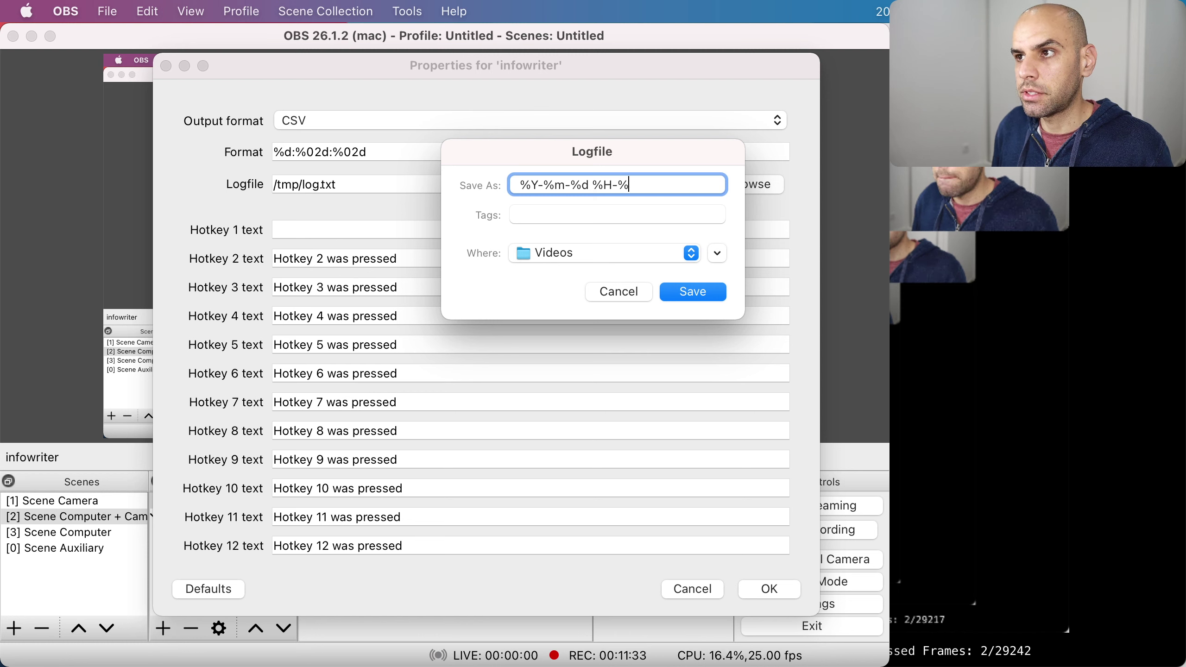
type("M-")
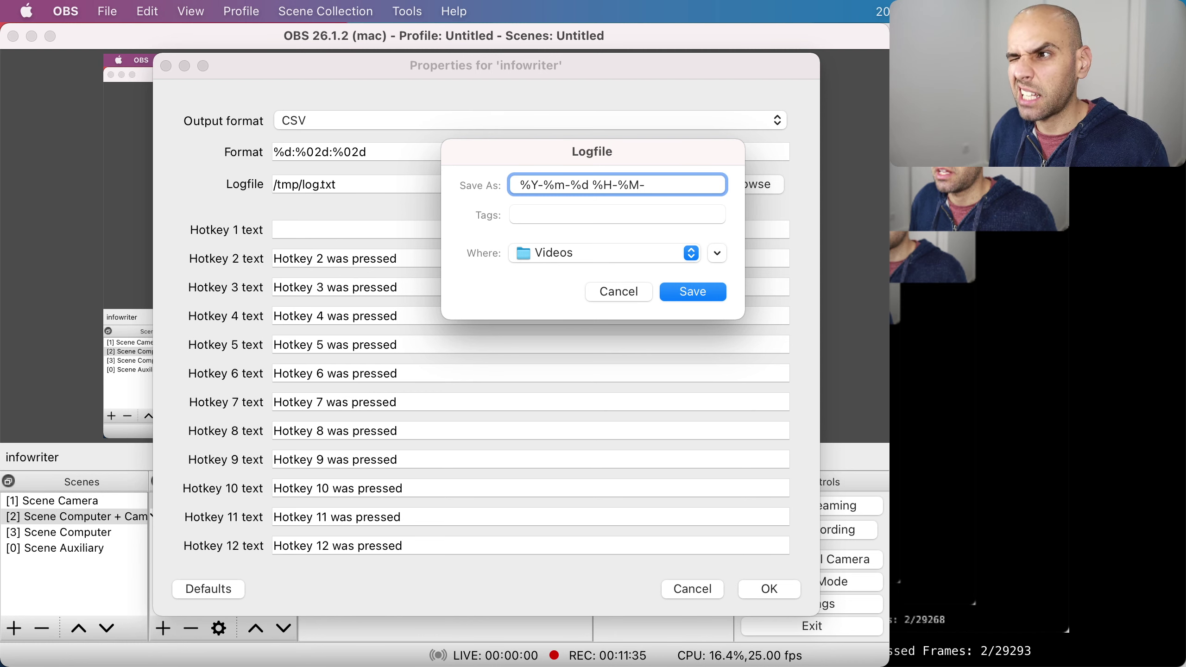
type("%S")
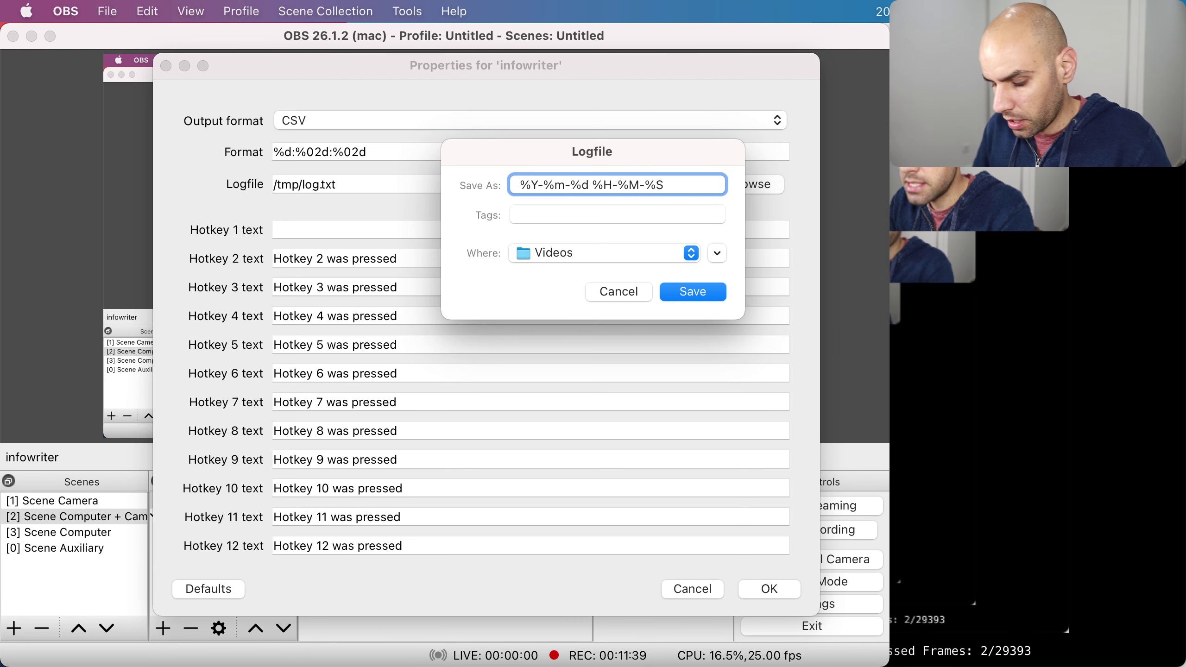
type(".csv")
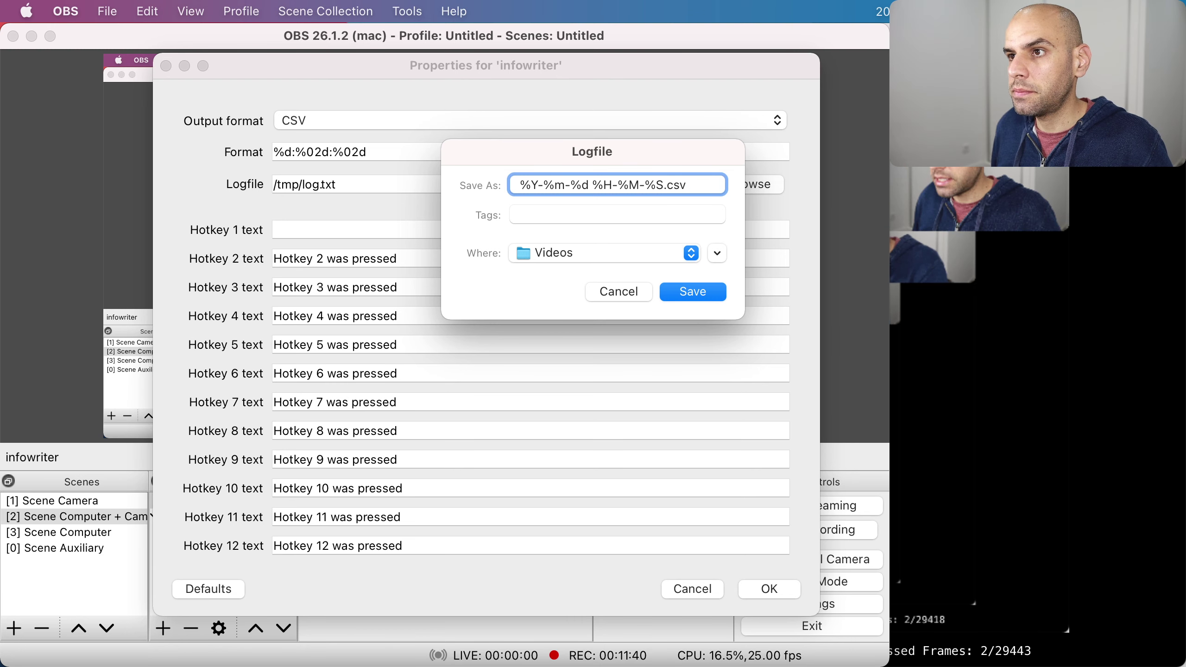
left_click(693, 291)
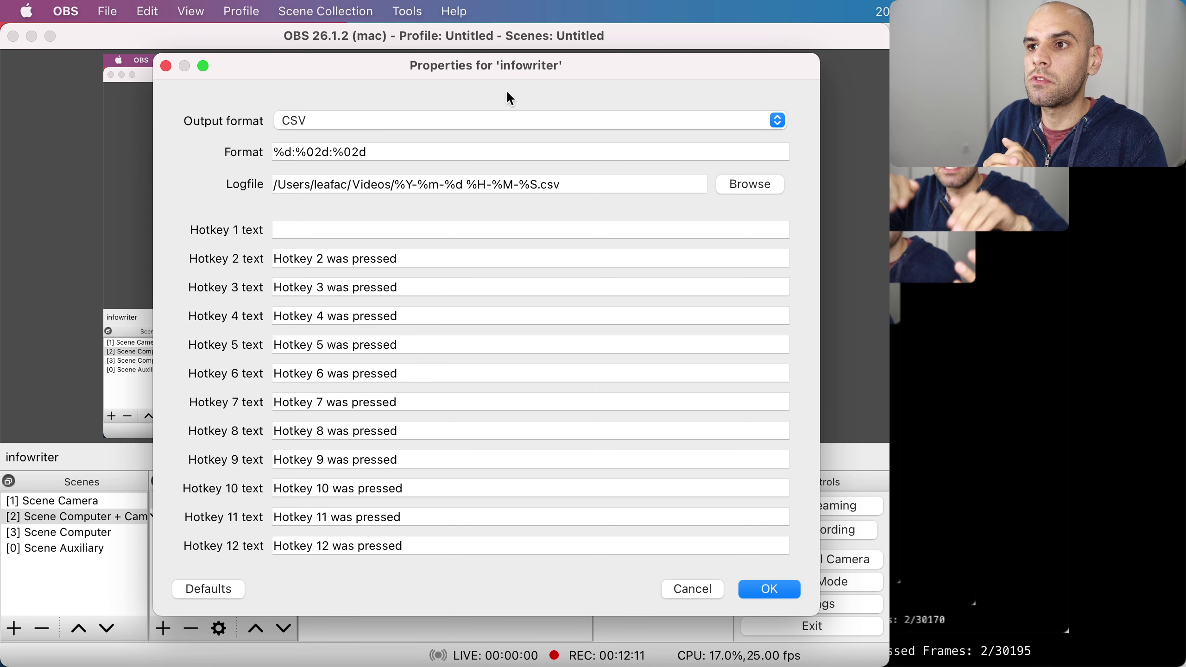
- Look at the first take marker in REAPER, placing the edit cursor at 6:46.000, and return to the infowriter properties in OBS
left_click(298, 225)
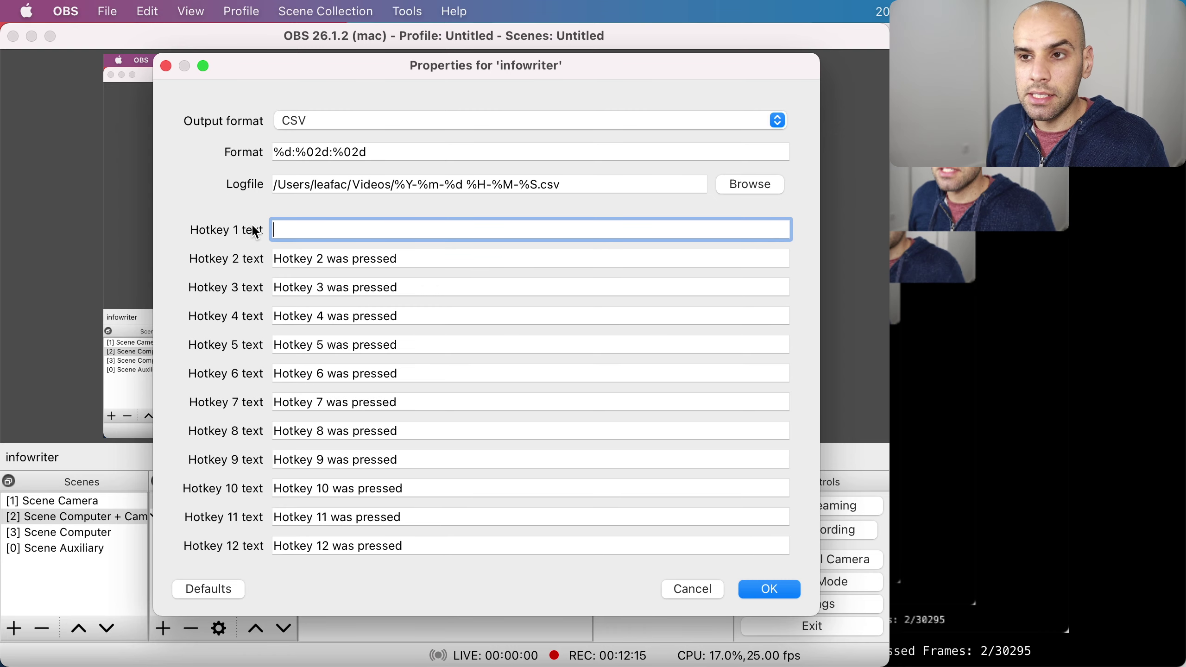
key("ctrl+Up")
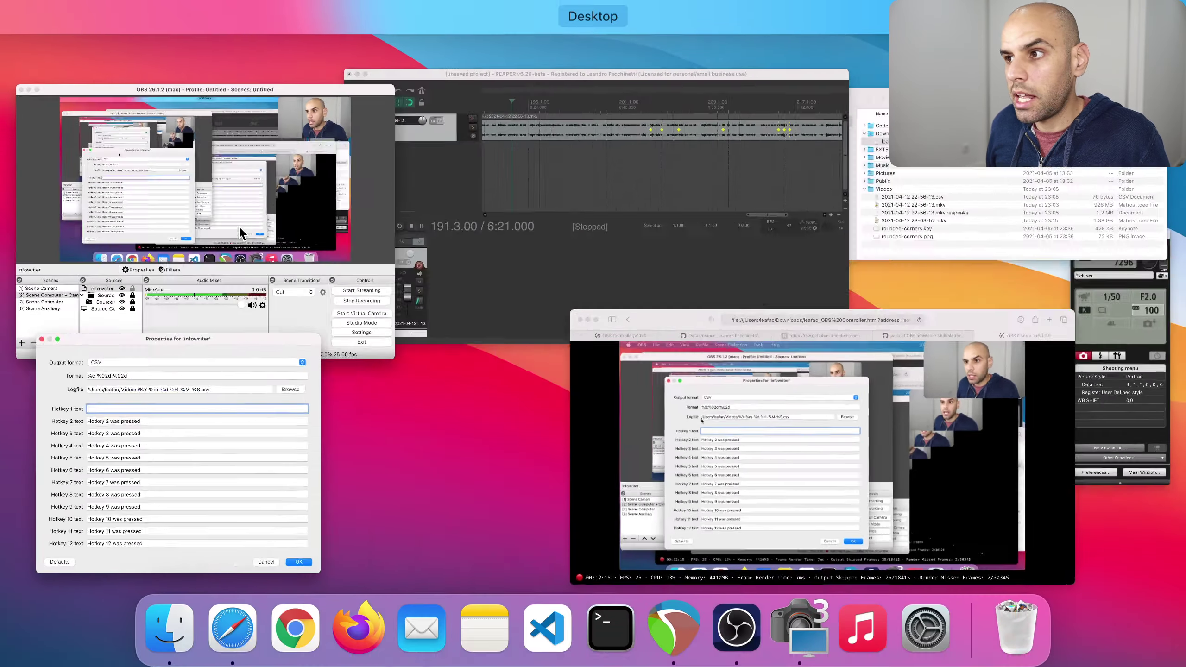
left_click(797, 311)
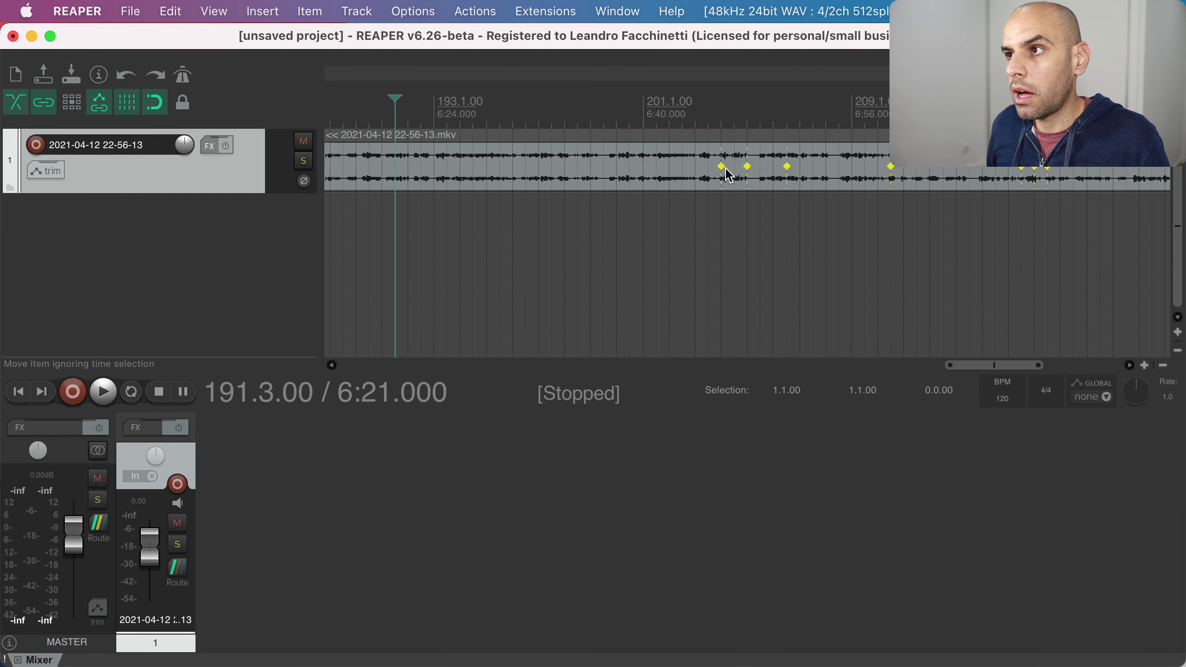
left_click(724, 177)
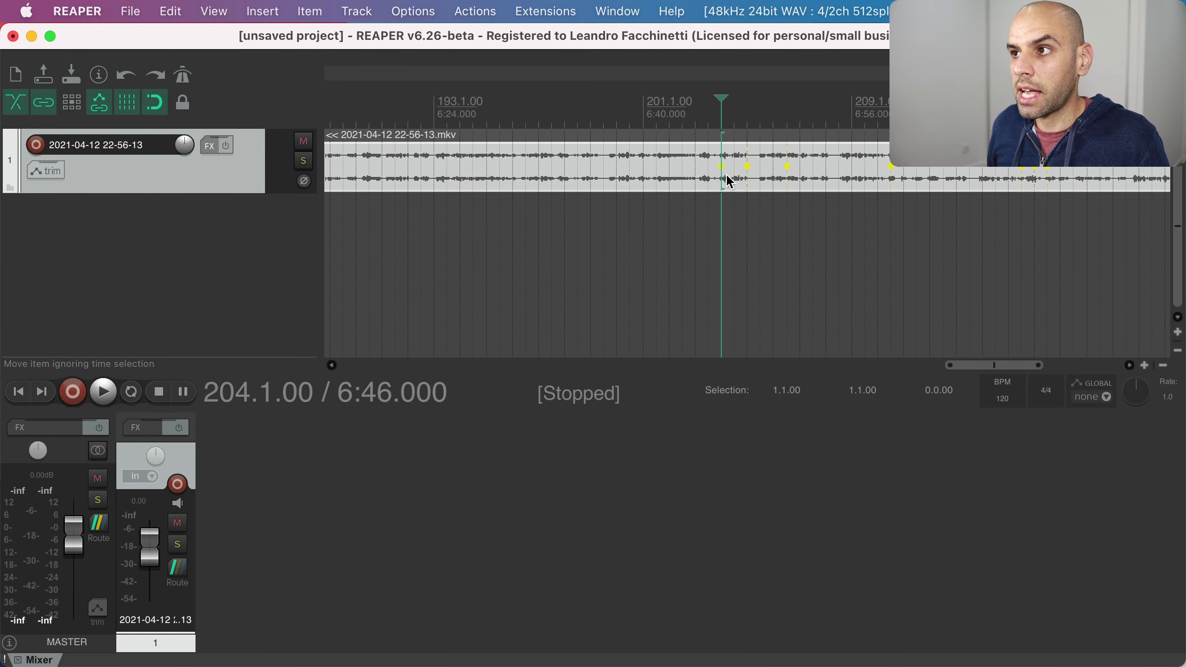
key("super+Tab")
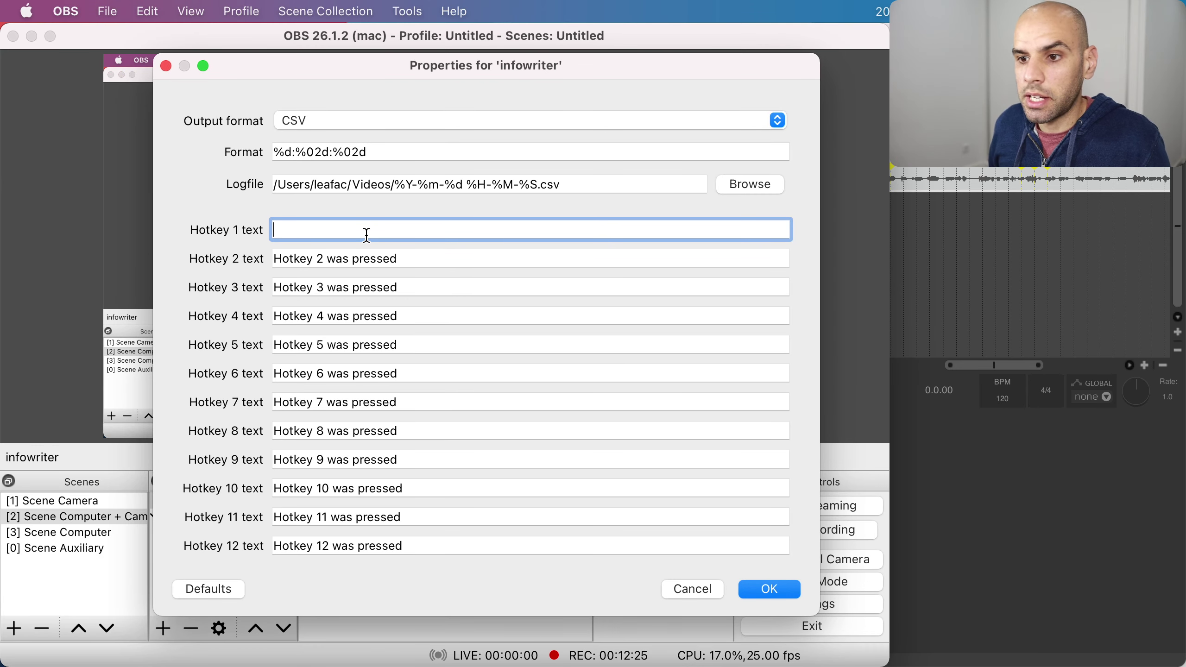
- Check the infowriter logging options, including Log Scene changes, and accept the source's properties
scroll(219, 432, "down", 5)
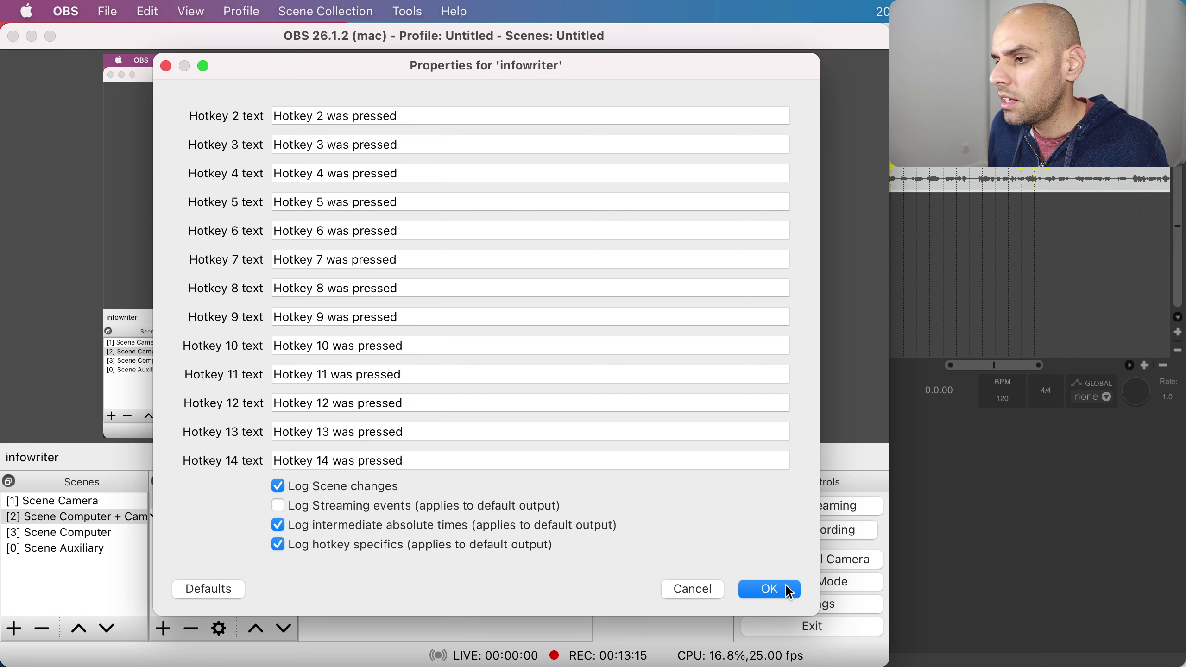
left_click(314, 485)
scroll(299, 470, "up", 5)
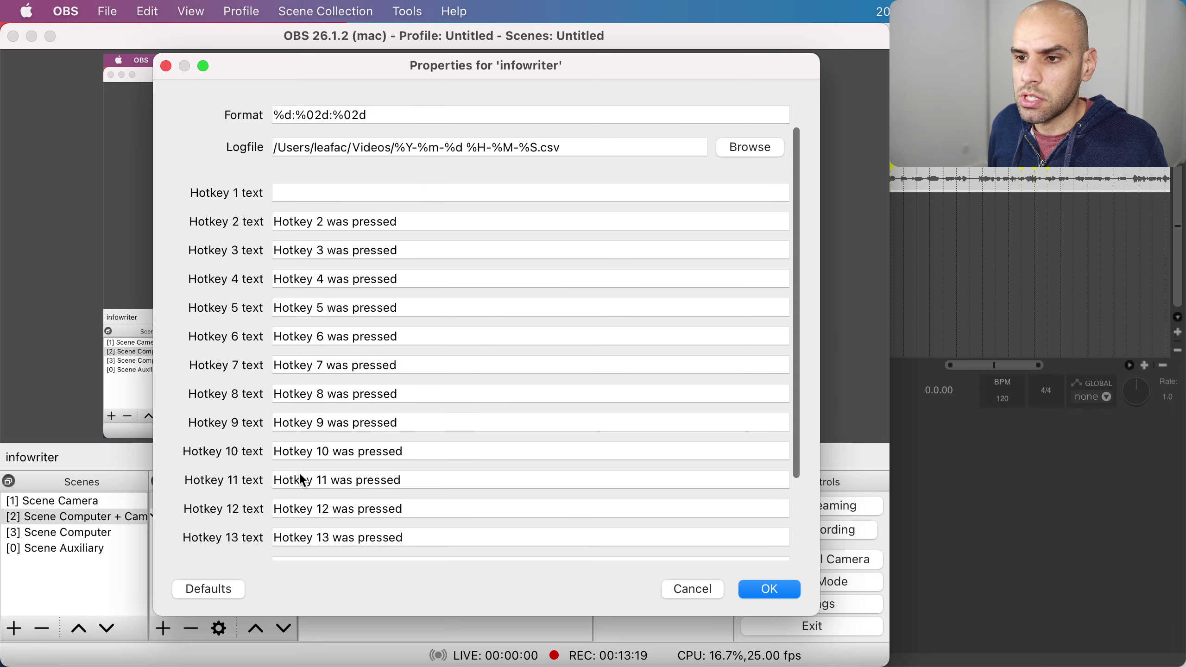
left_click(750, 597)
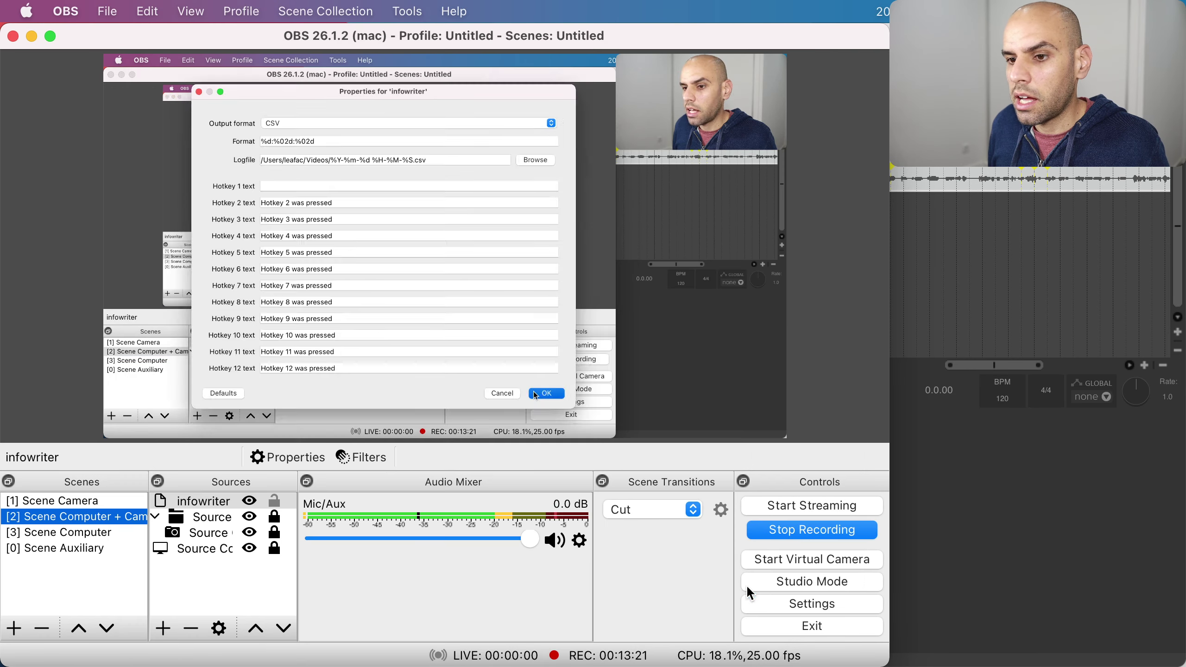
- Open the OBS hotkey settings and find the infowriter section with its Hotkey 1 to 14 entries
left_click(107, 11)
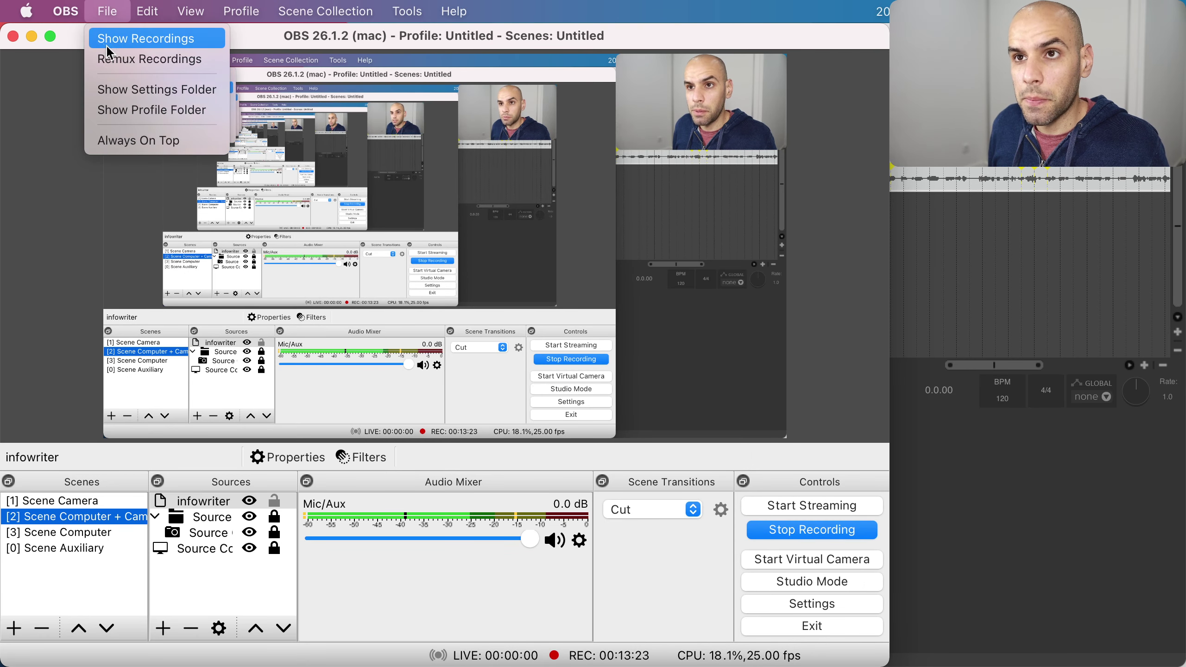
mouse_move(88, 17)
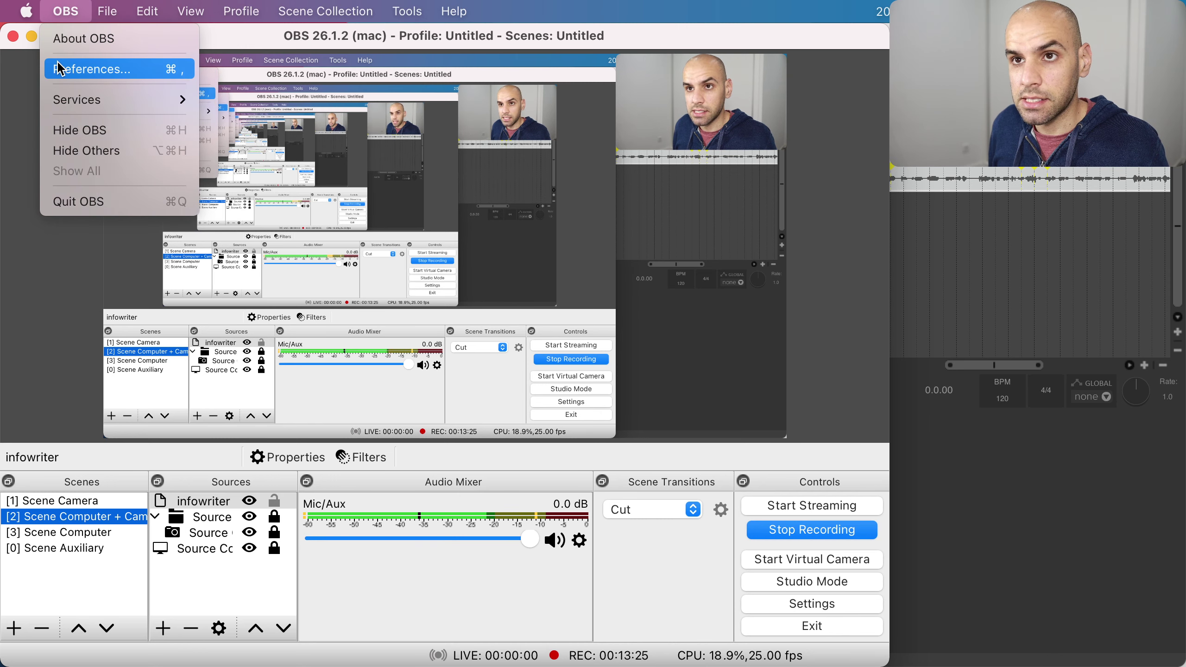
left_click(91, 69)
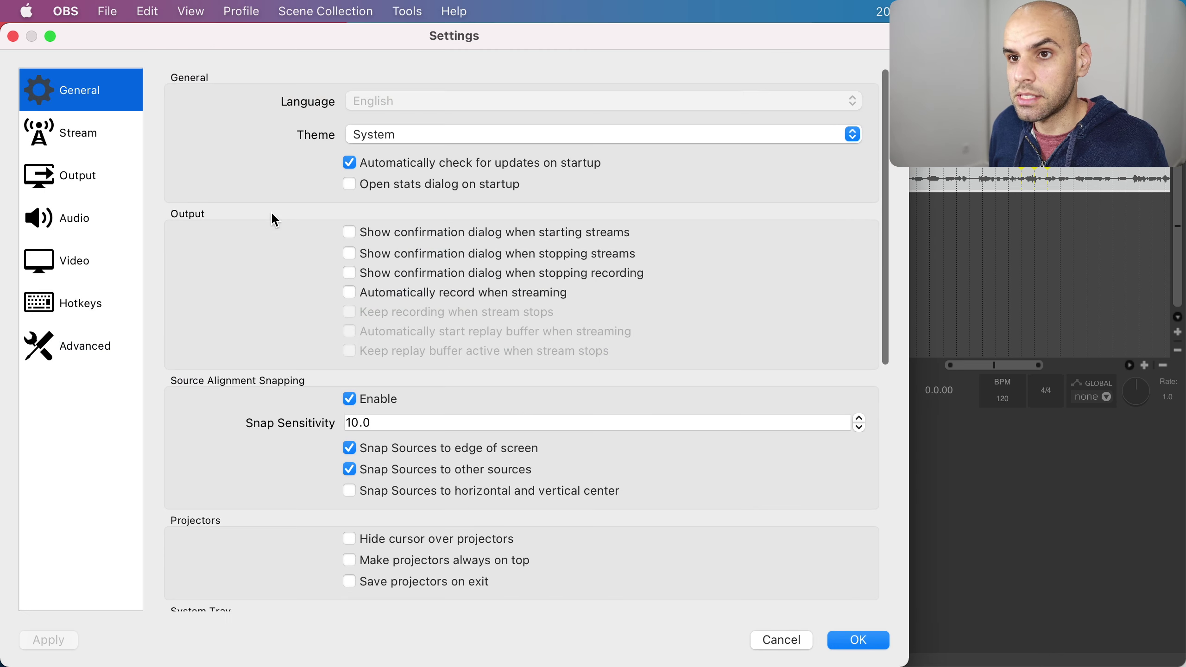
left_click(79, 302)
scroll(217, 329, "down", 20)
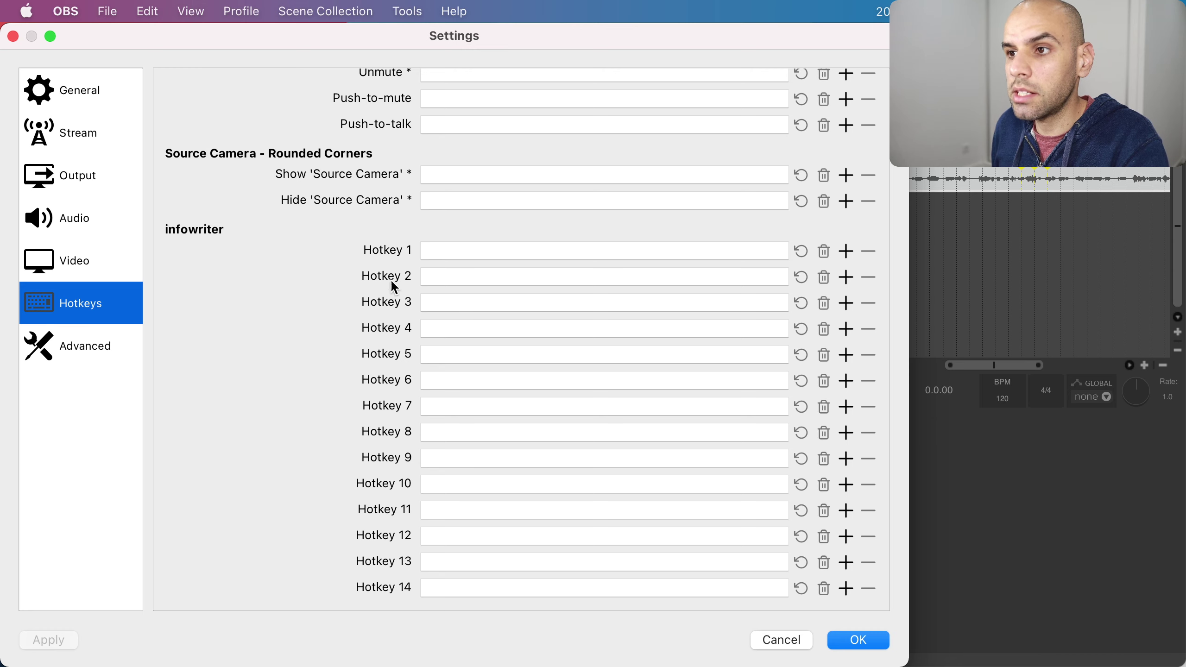
mouse_move(339, 190)
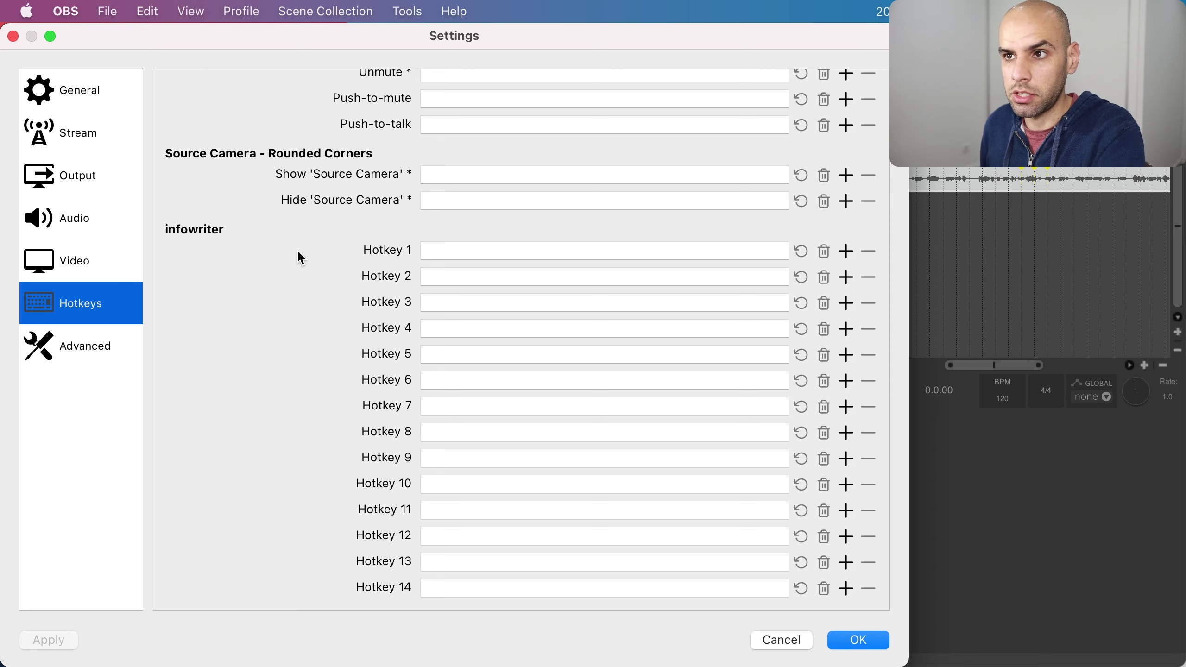
- Review the infowriter hotkey entries, close the OBS settings without changes, and switch to the OBS Controller page in Safari
scroll(245, 247, "up", 4)
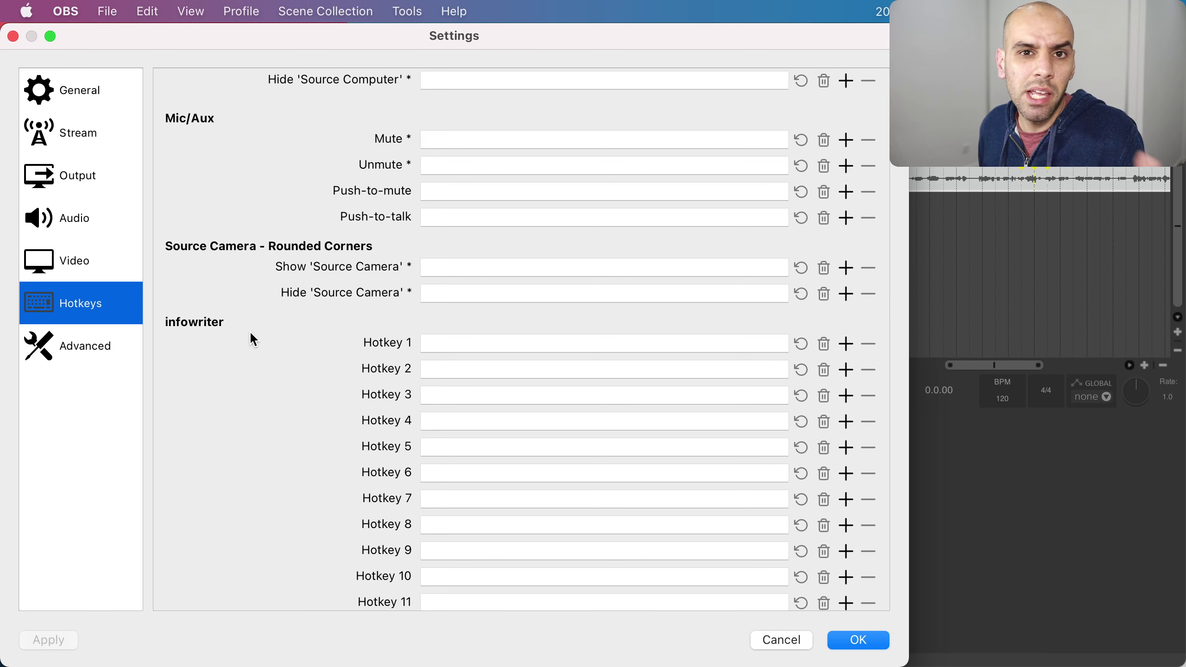
left_click(771, 642)
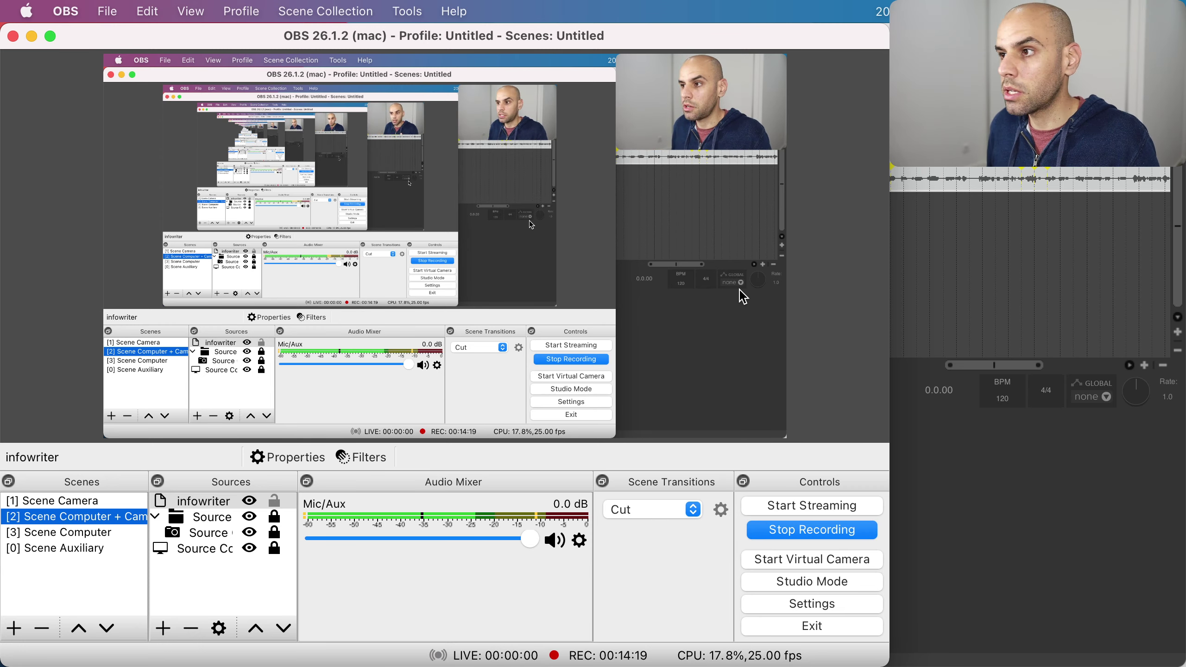
key("ctrl+Up")
left_click(598, 269)
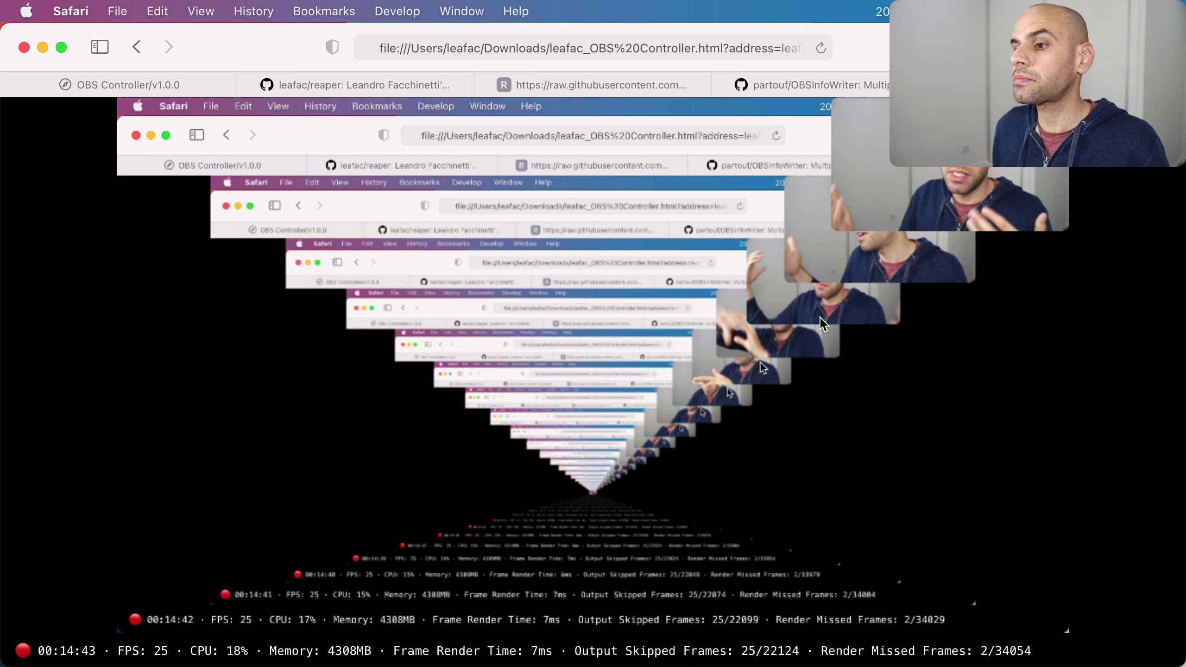
- Export the raw OBS Controller source page from Safari as Page Source, naming the file leafac_OBS Controller.html
key("super+Tab")
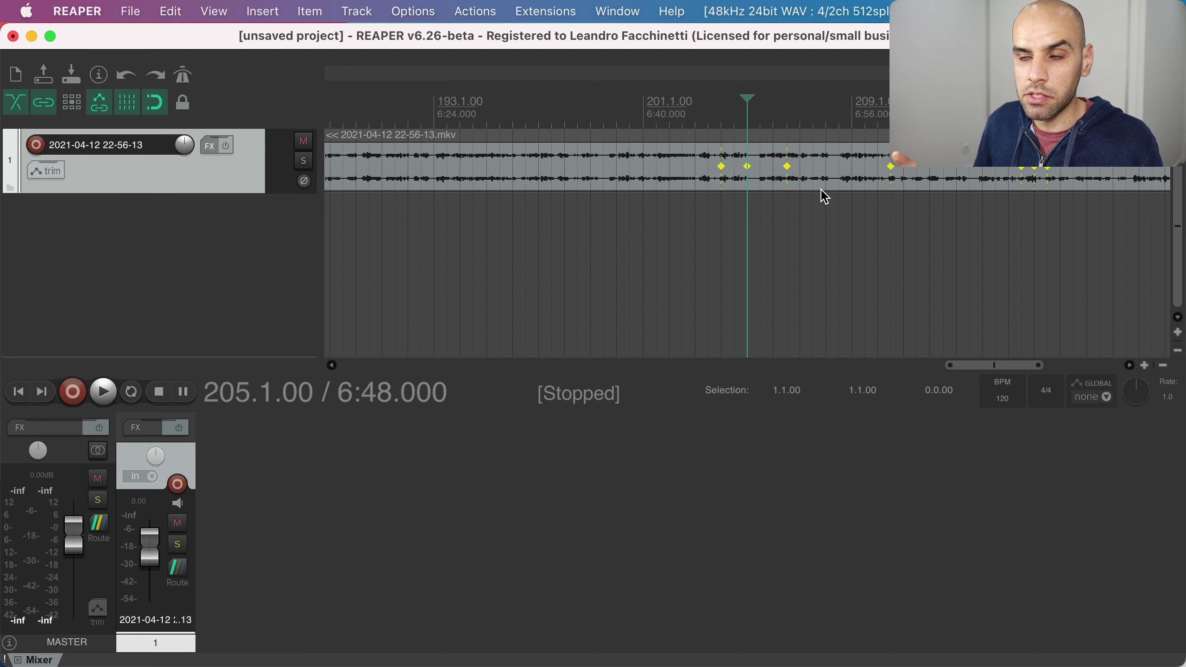
key("ctrl+super+f")
key("ctrl+Right")
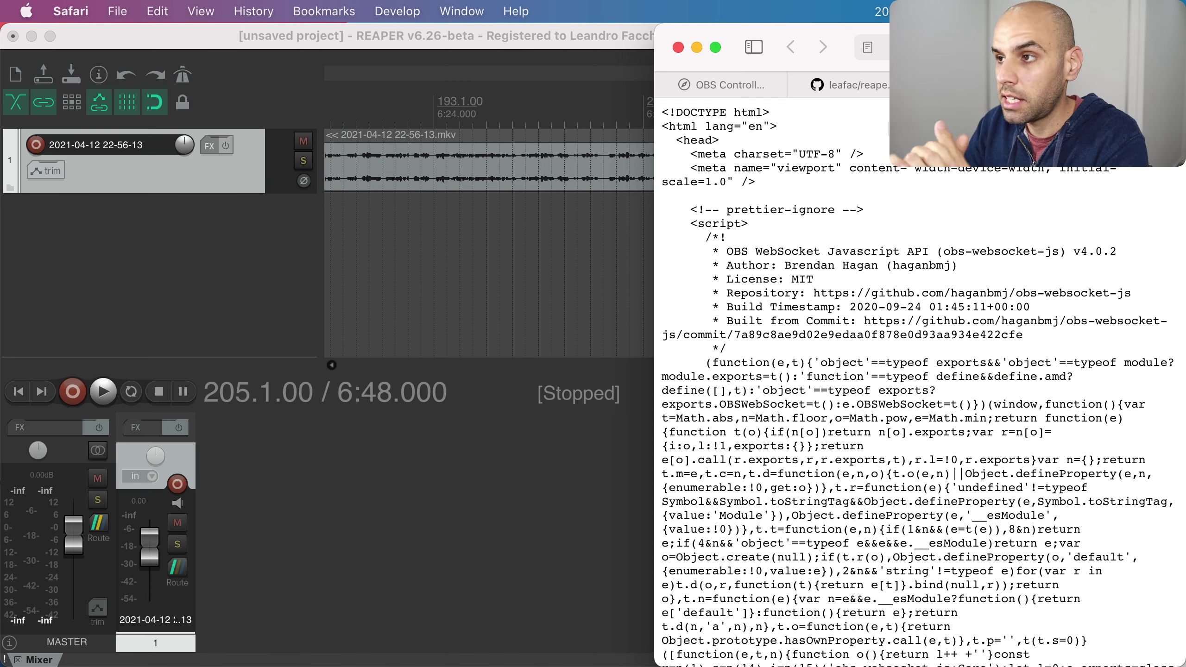
key("super+s")
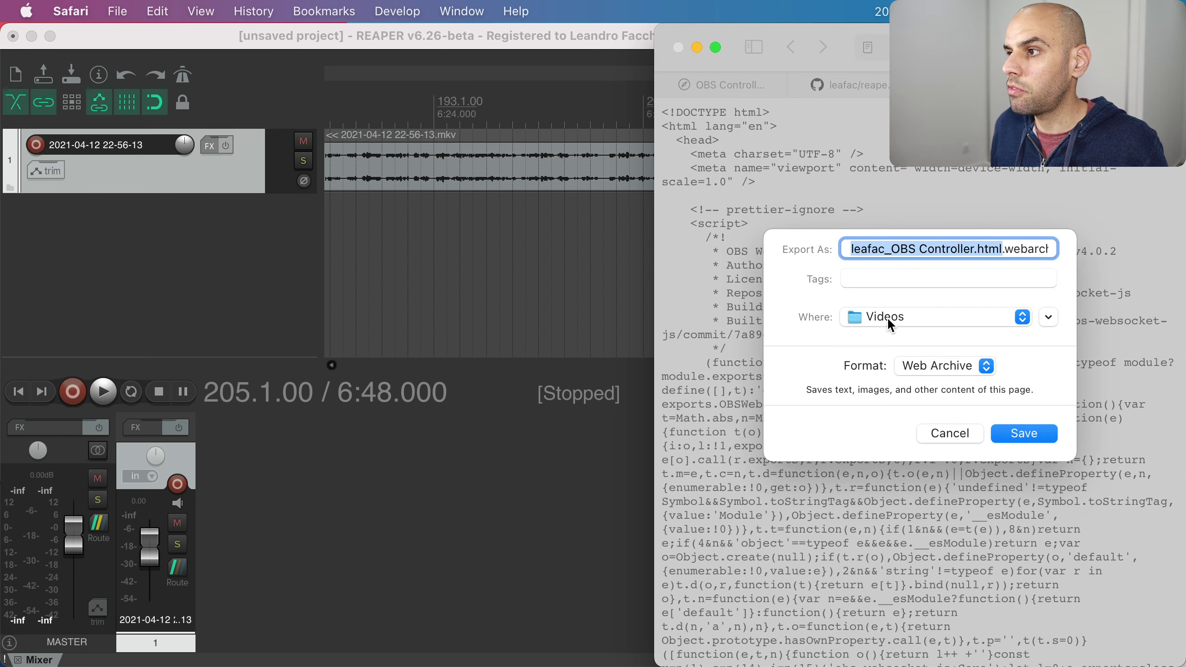
left_click(916, 373)
left_click(917, 359)
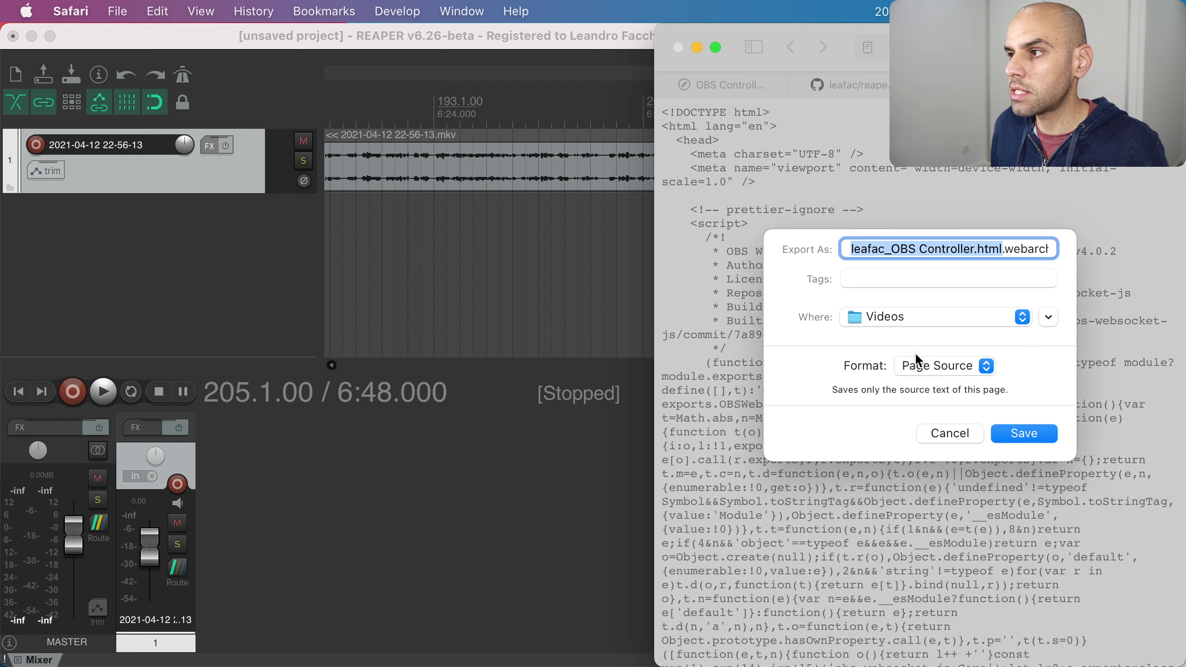
double_click(1011, 243)
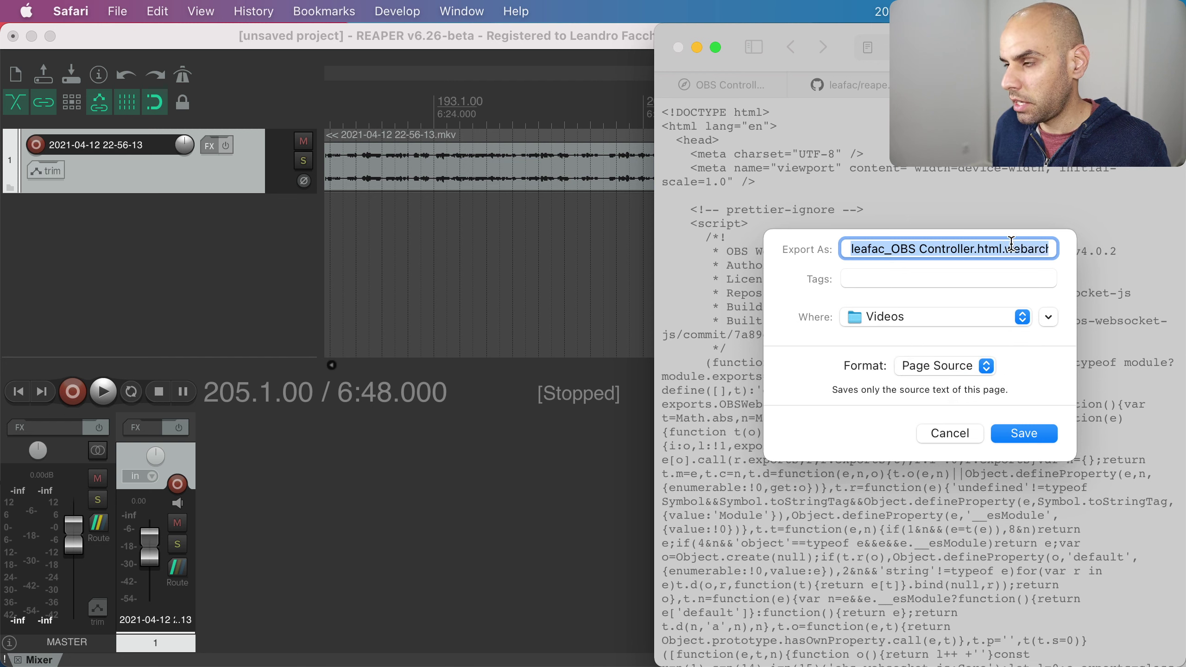
key("BackSpace")
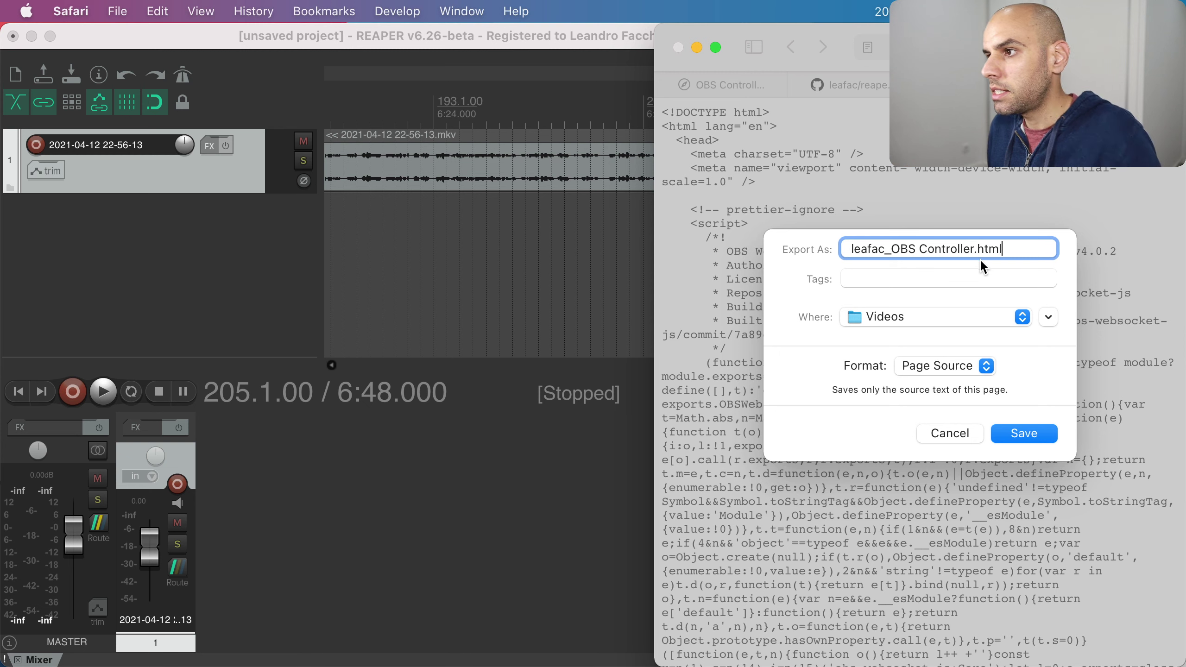
- Save the exported HTML file in the home folder's Downloads folder without appending .txt to its name
left_click(890, 317)
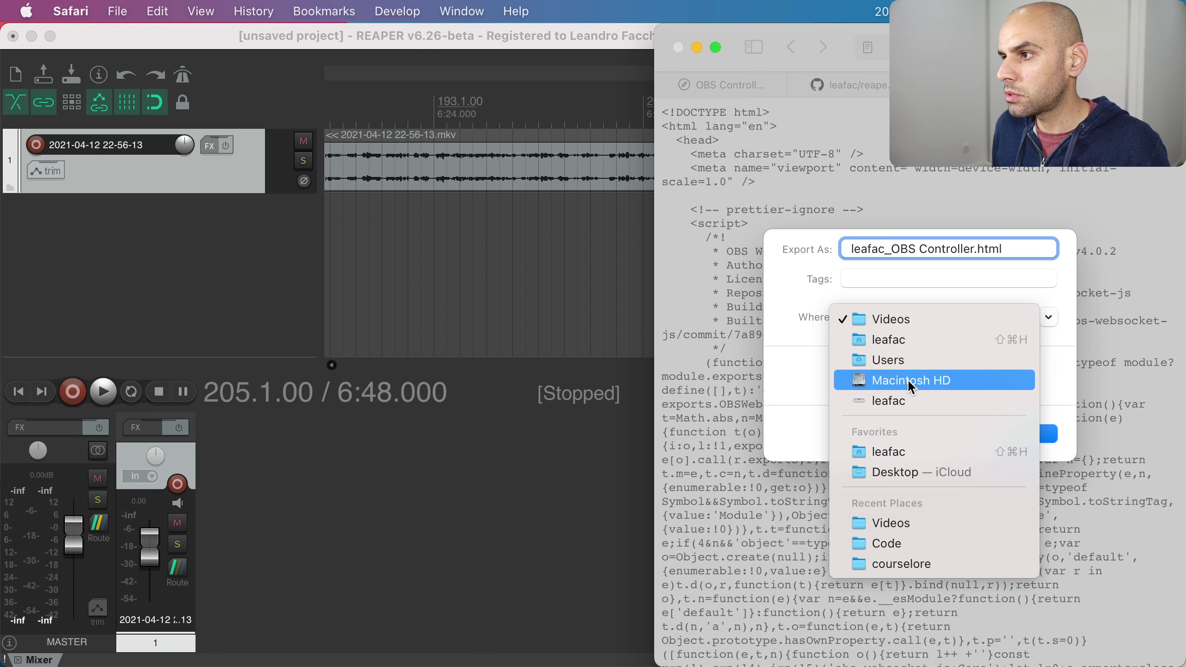
left_click(905, 338)
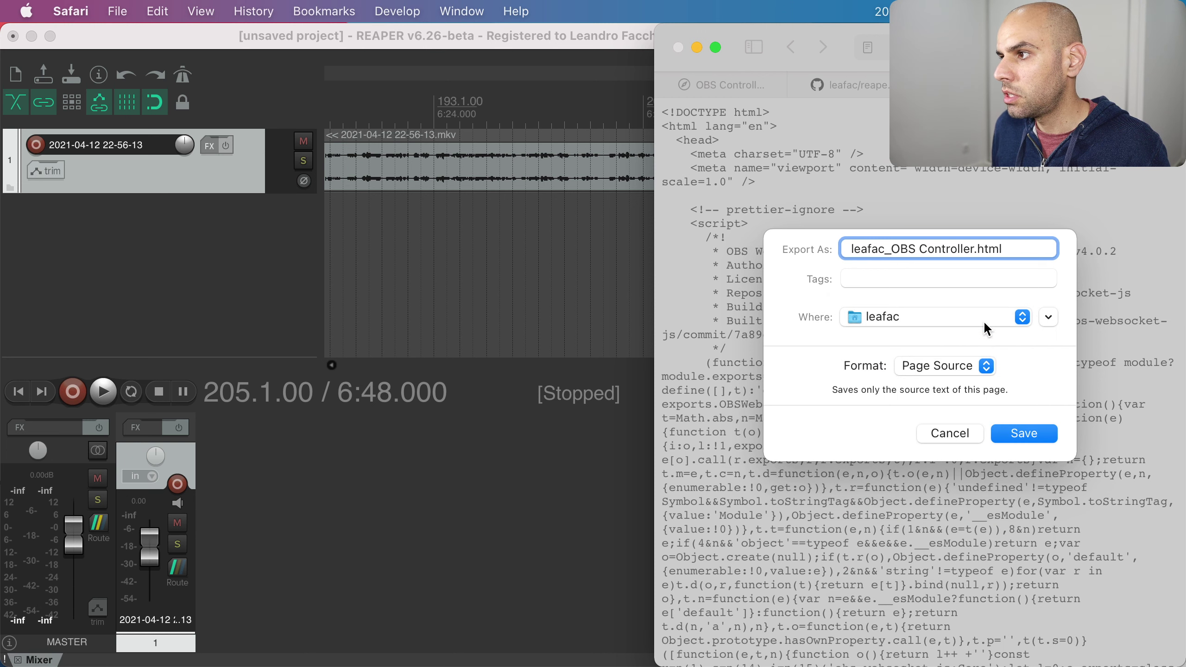
left_click(1051, 318)
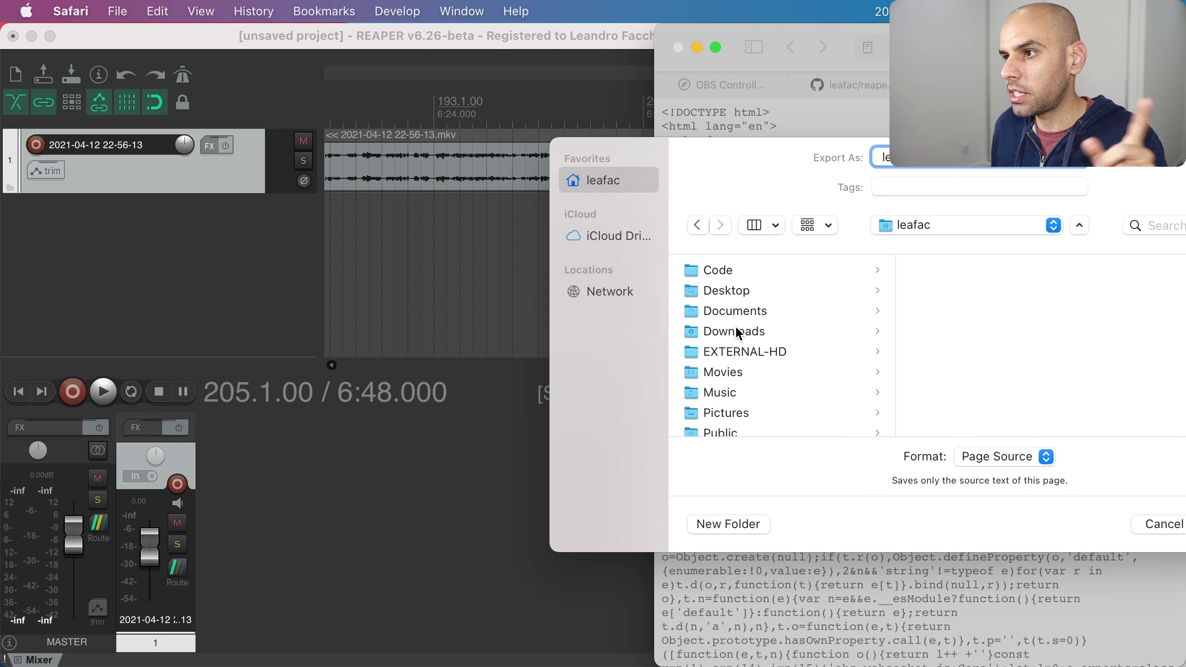
left_click(757, 336)
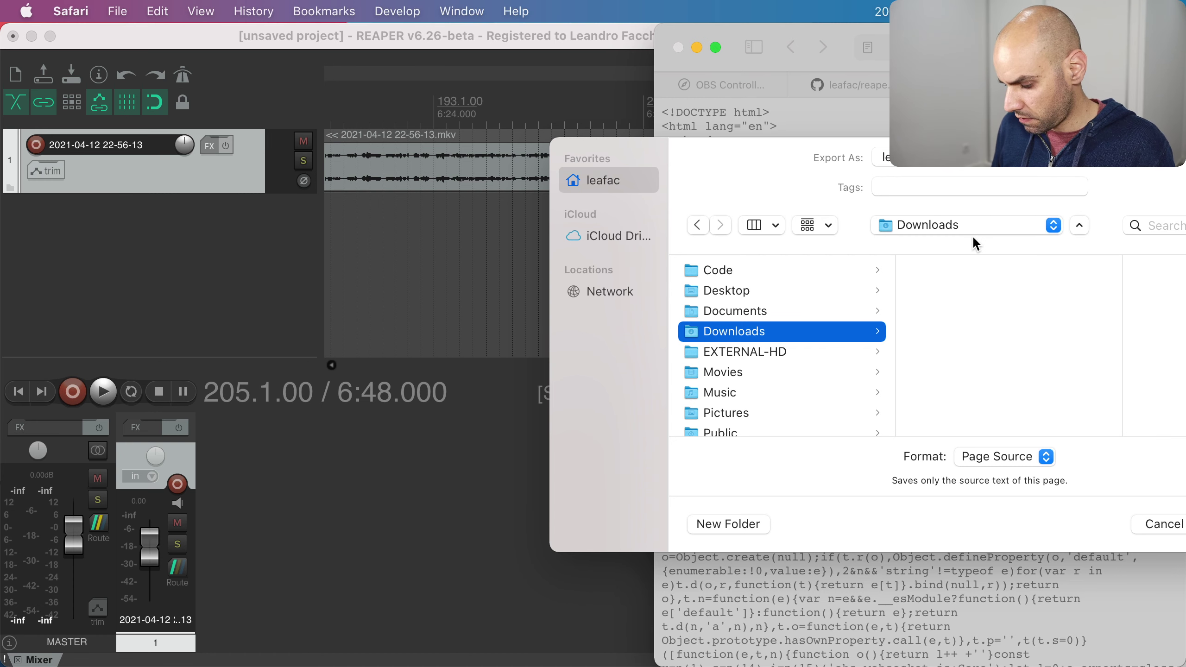
key("Return")
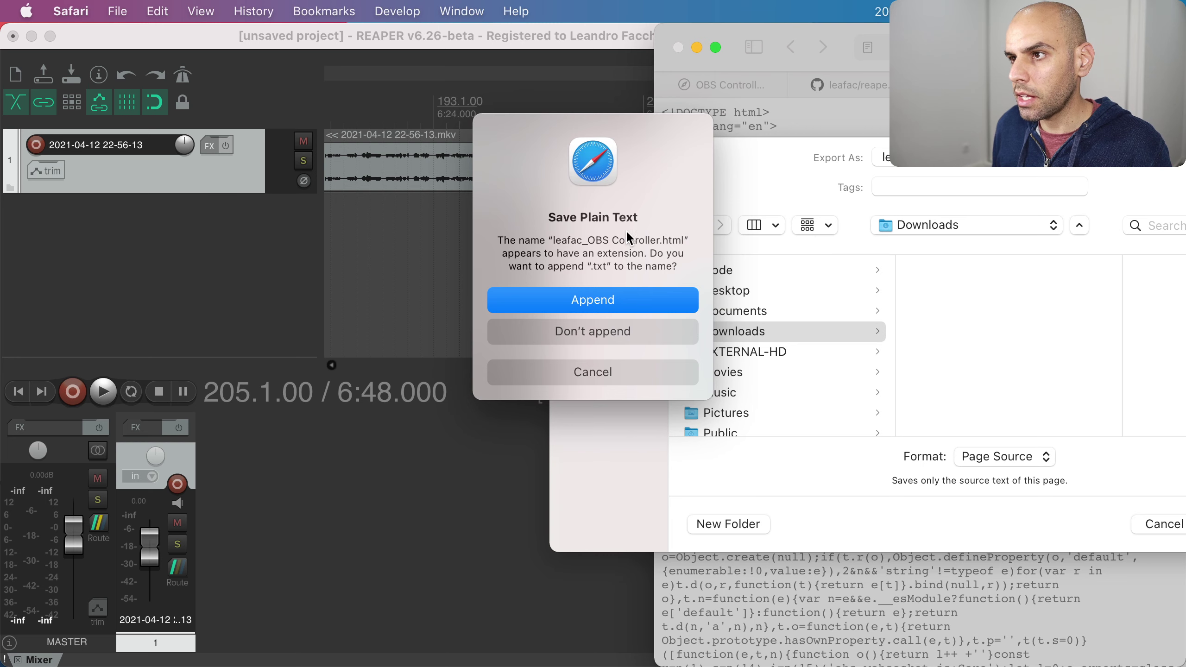
left_click(590, 330)
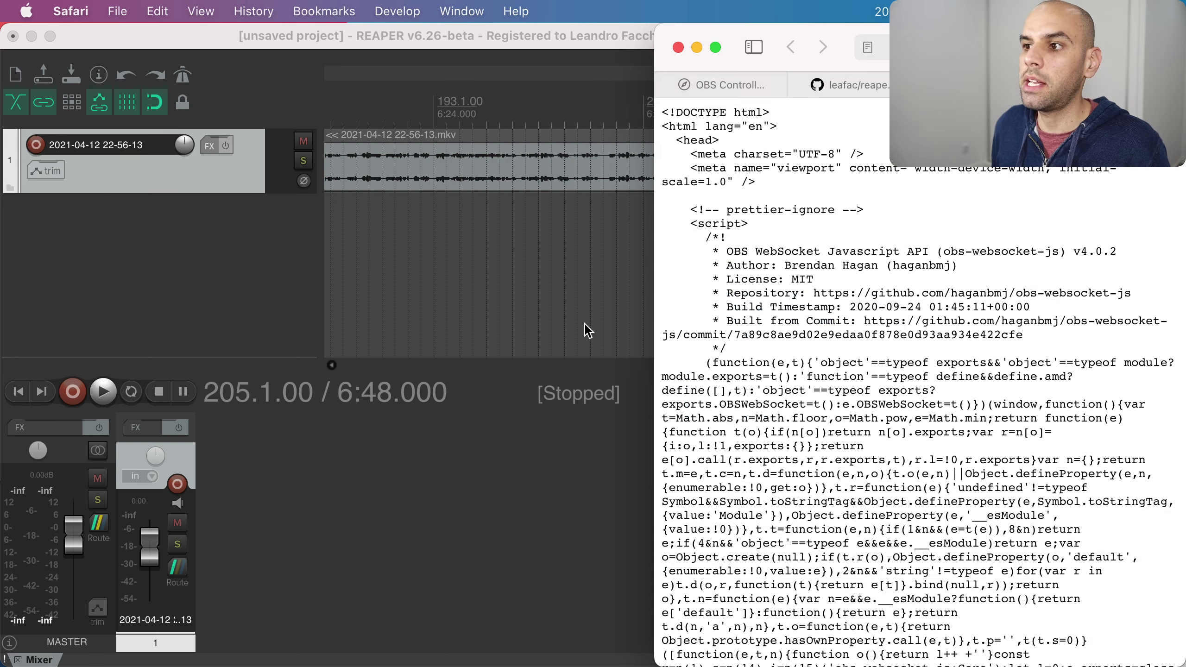
- Find leafac_OBS Controller.html in the Downloads folder in Finder and open it in the browser
mouse_move(481, 661)
left_click(157, 628)
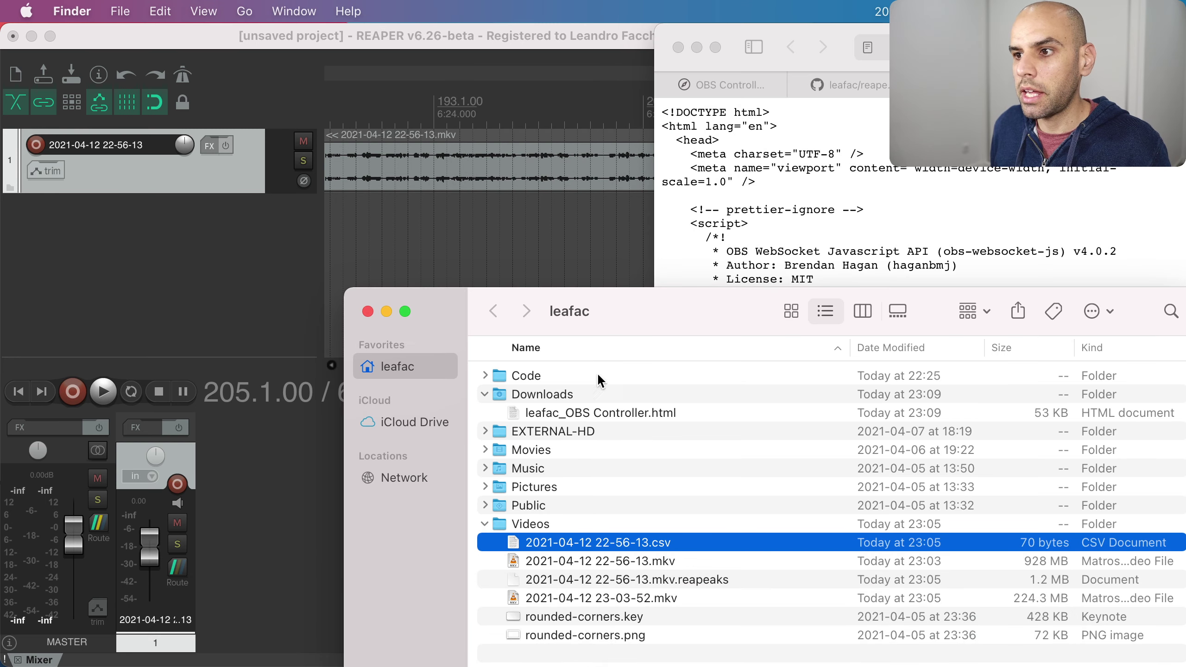
left_click(545, 415)
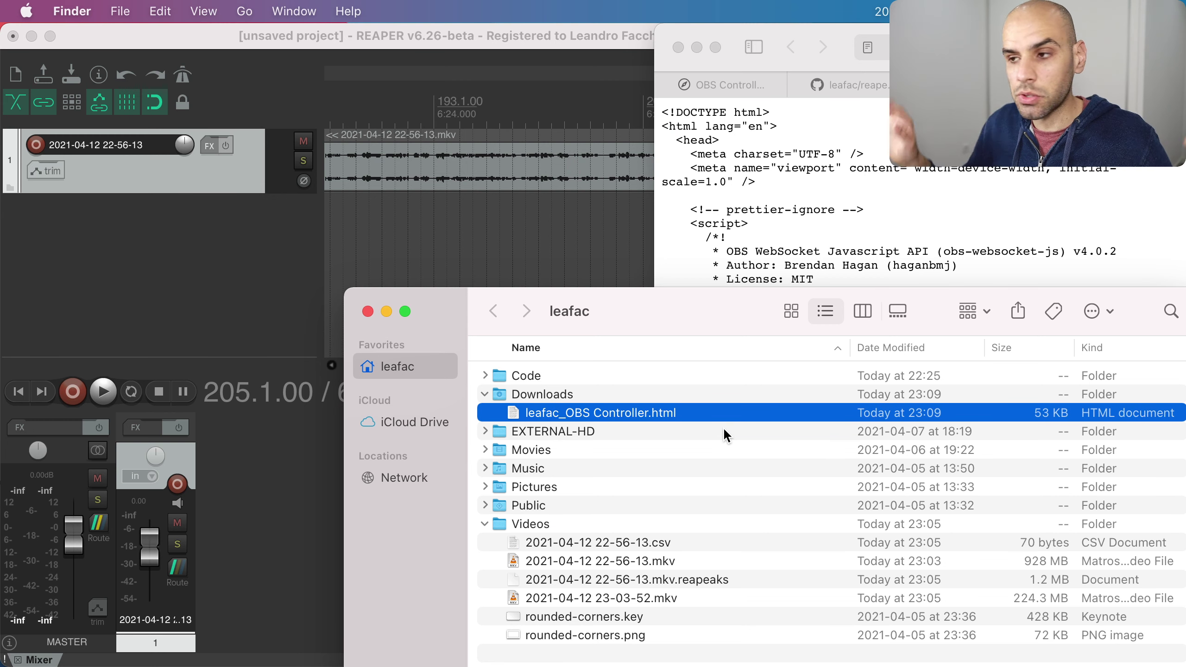
double_click(640, 415)
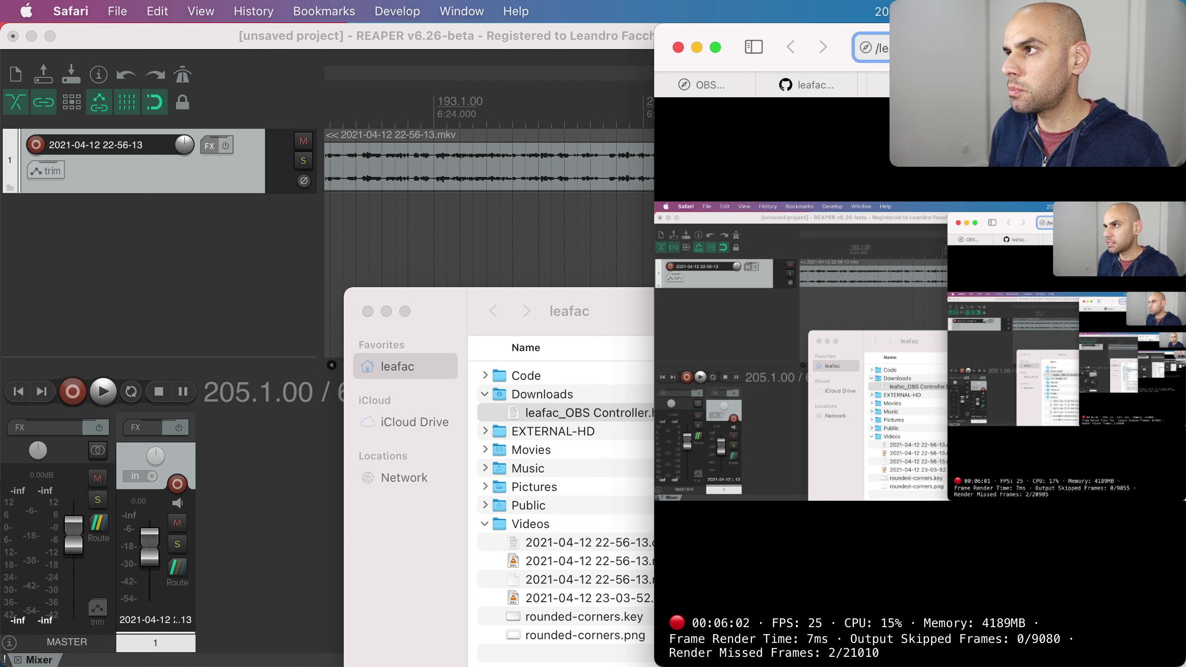
- Load the local OBS Controller page by its file address and append an ?address= parameter to the URL
key("super+v")
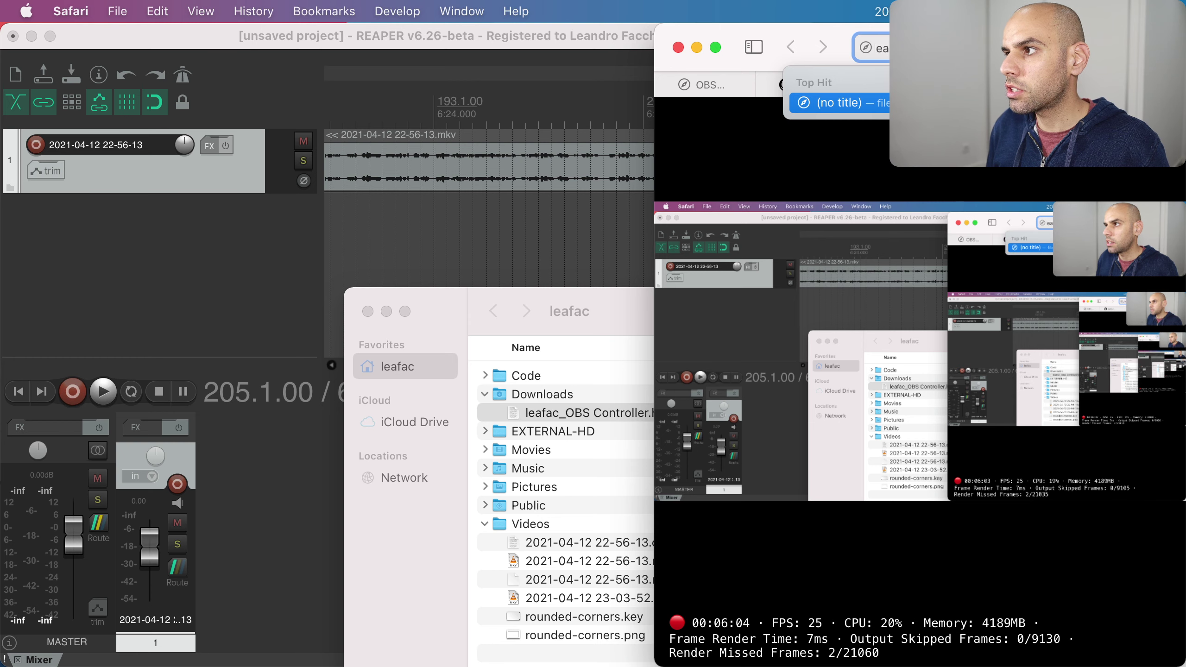
key("Return")
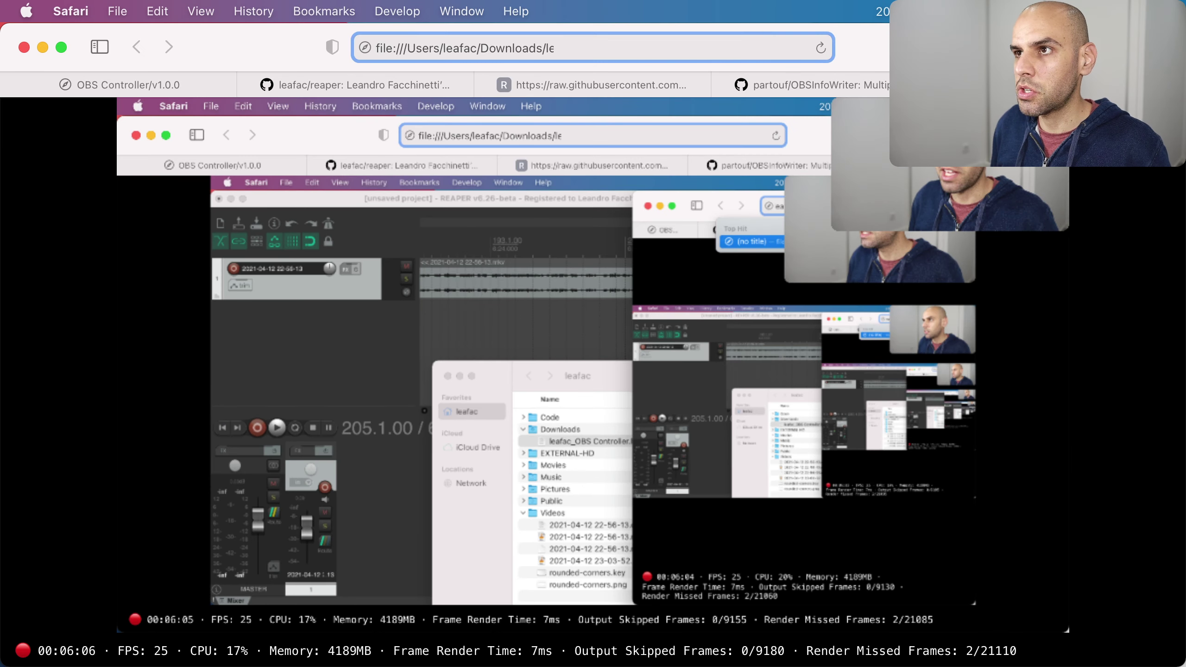
left_click(642, 43)
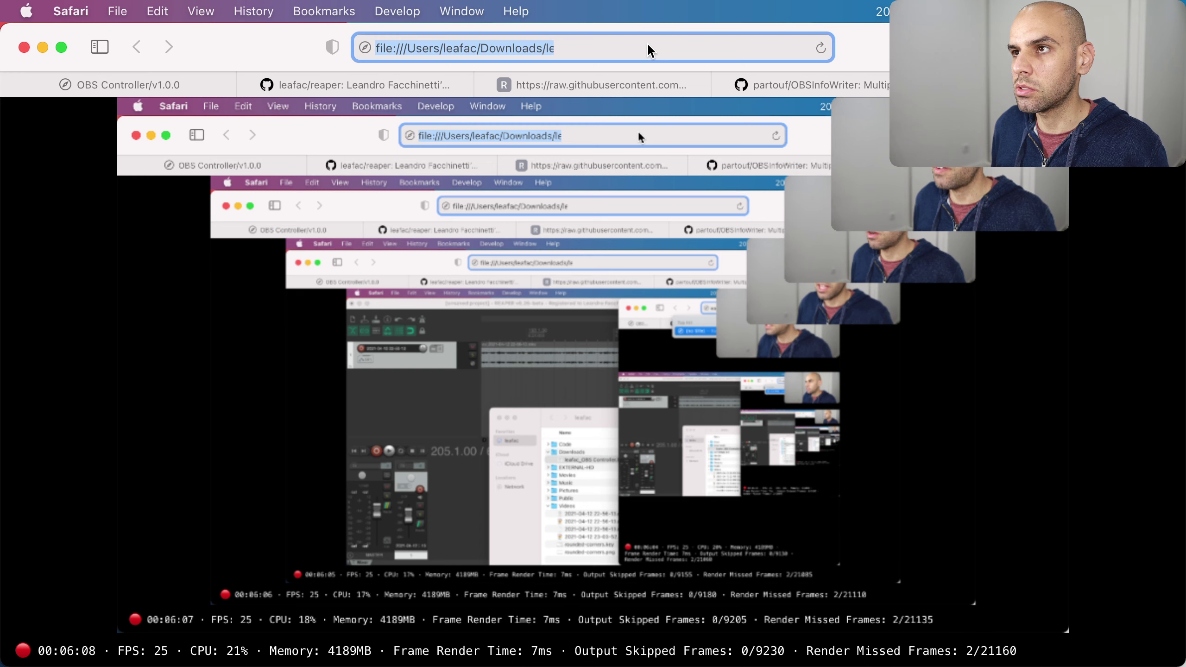
left_click(740, 48)
type("?addre")
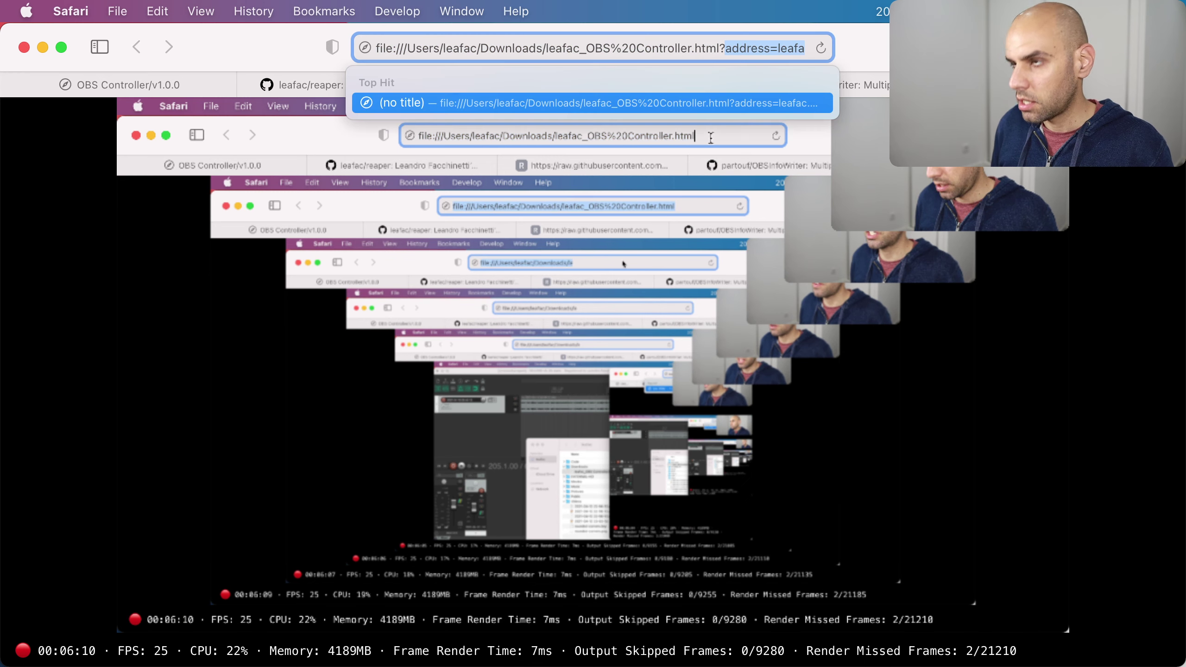
type("ss=")
key("Right")
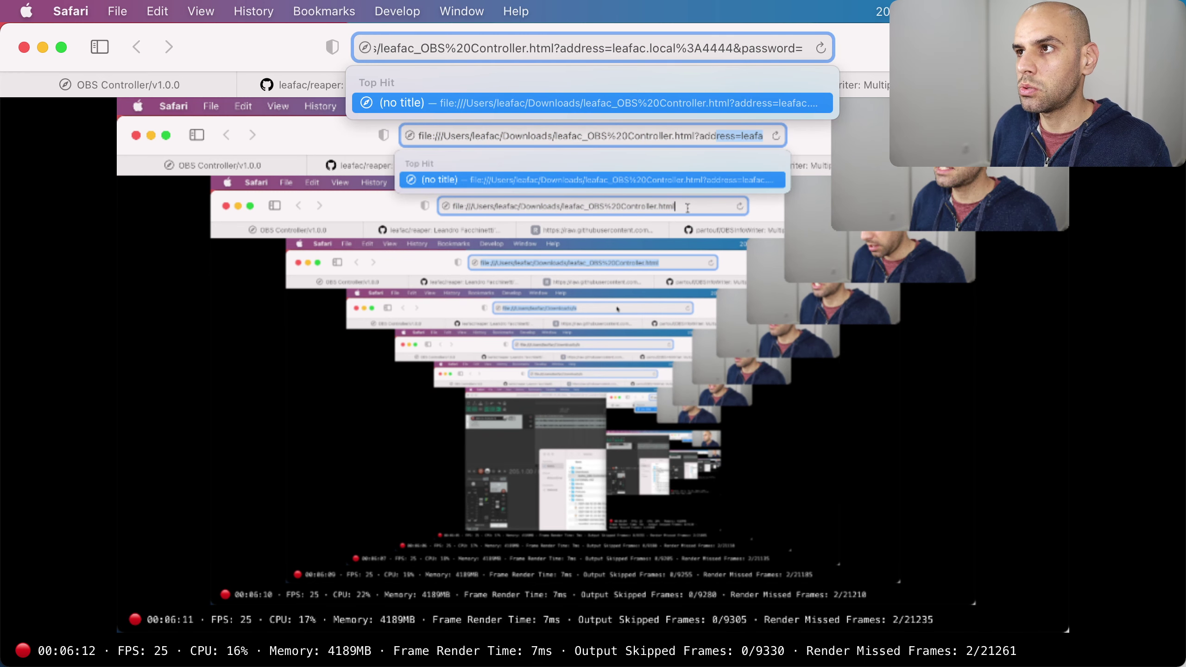
- Replace the autocompleted address value in the URL with localhost:4445 and load the page
key("shift+alt+Left")
key("shift+alt+Left")
key("shift+alt+Left")
key("shift+alt+Left")
key("BackSpace")
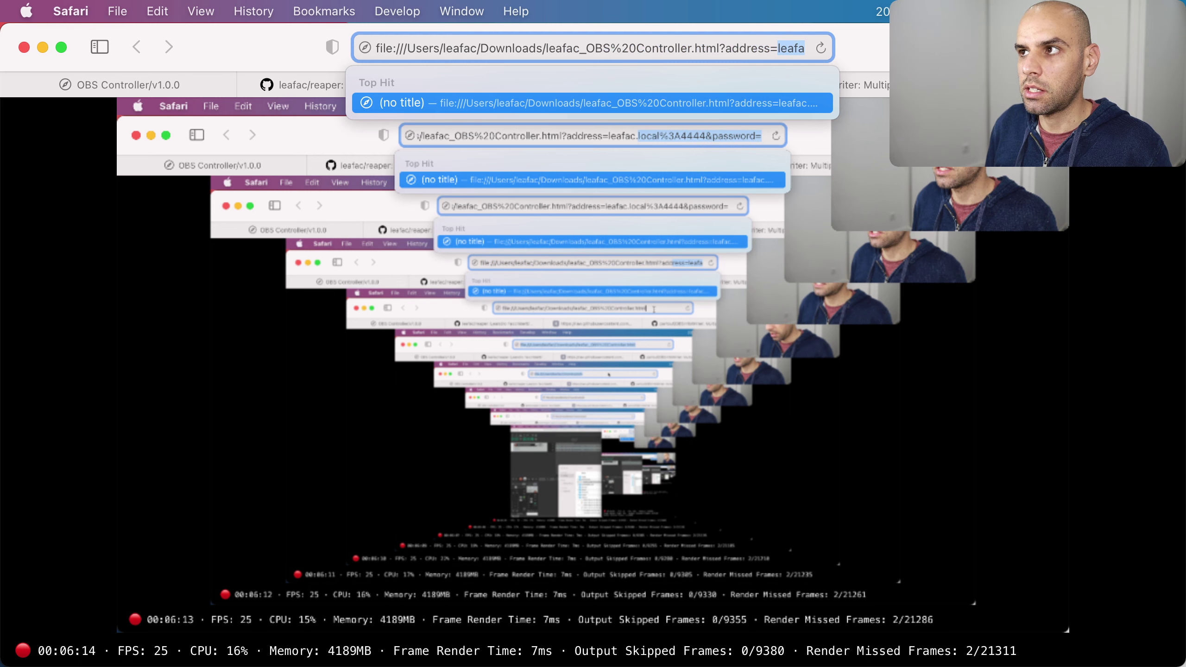
type("localhost:")
type("4445")
key("Return")
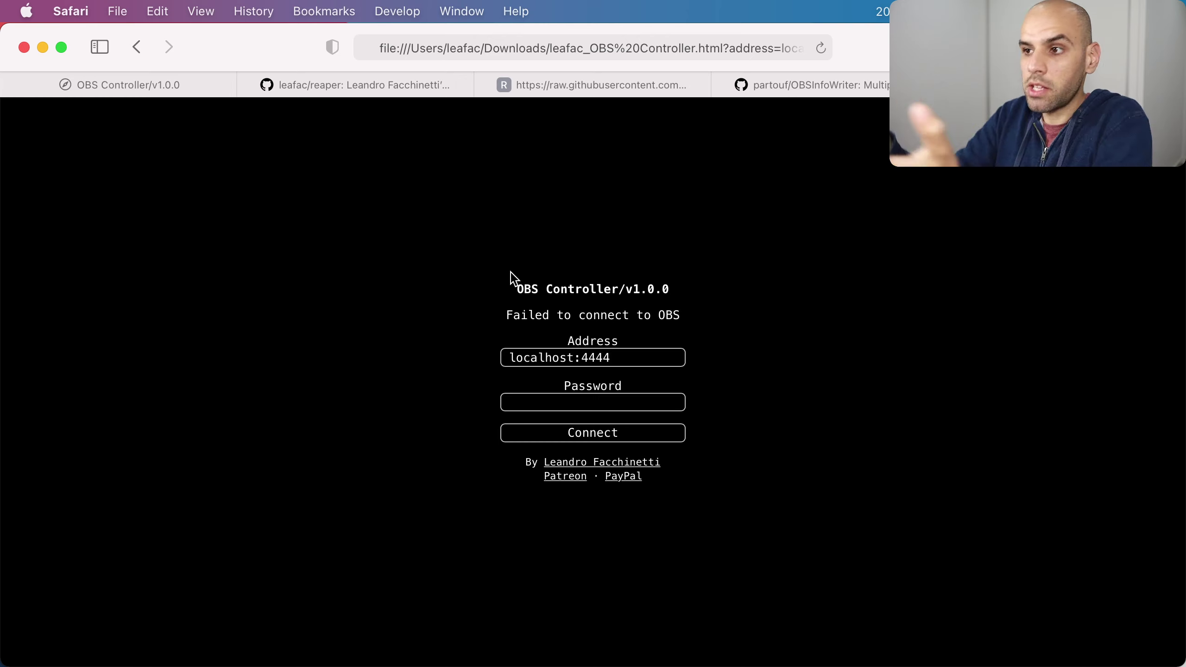
- Select the localhost part of the Address field, and open the Sharing settings in System Preferences
double_click(549, 358)
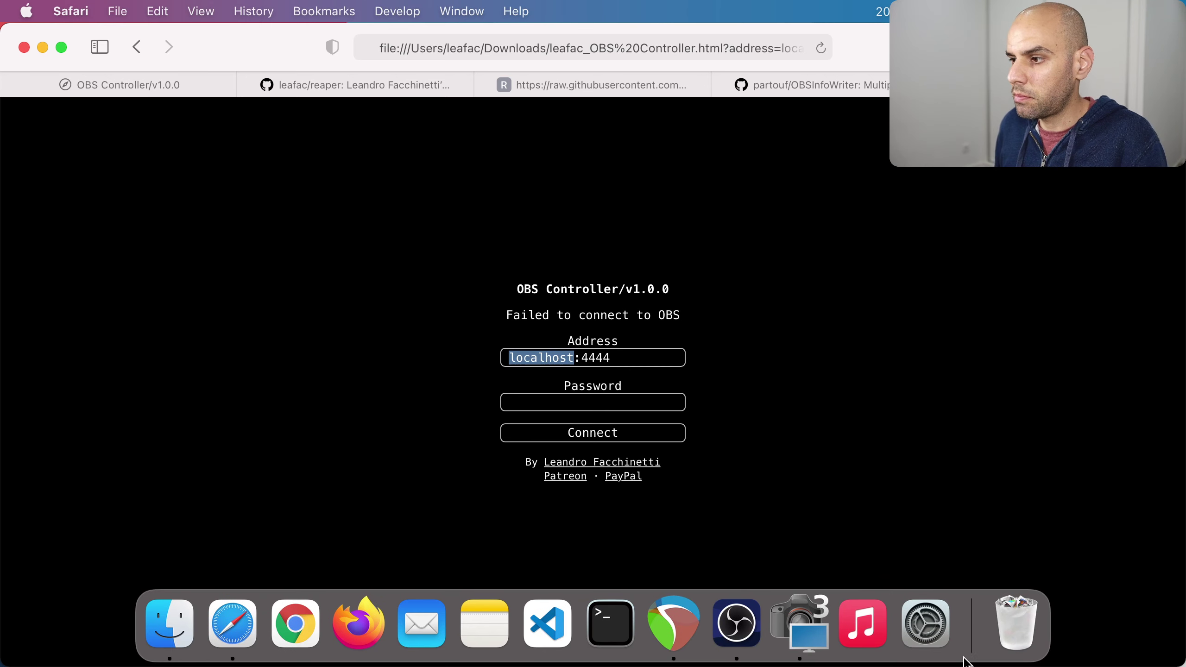
left_click(927, 614)
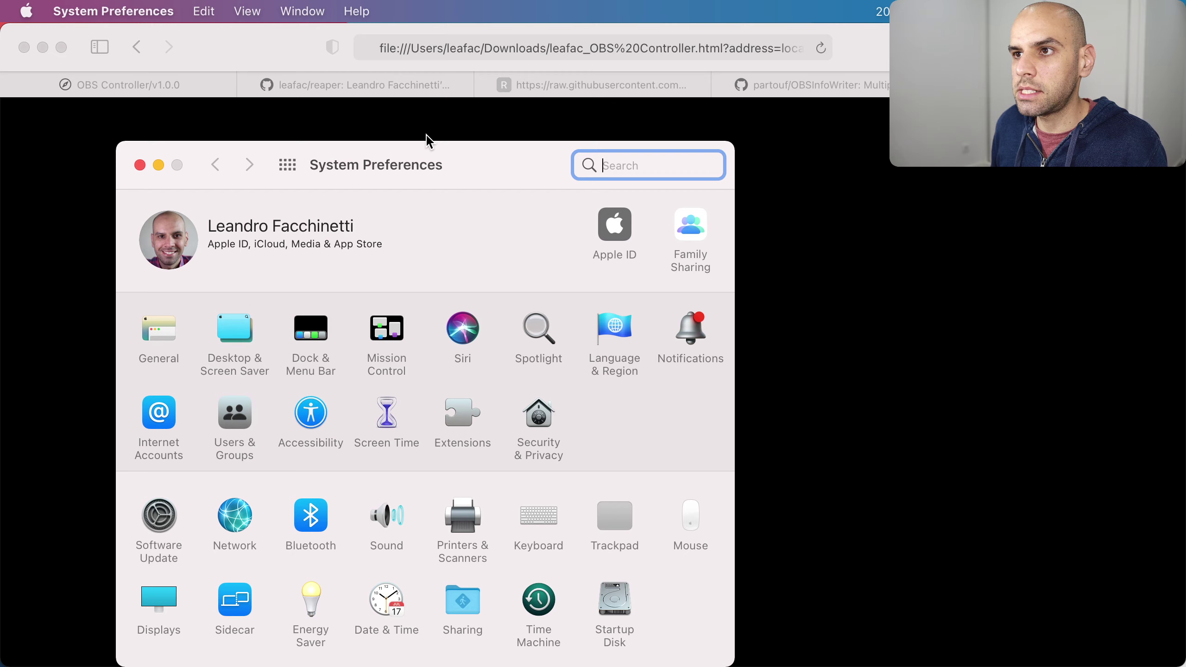
left_click_drag(419, 161, 488, 135)
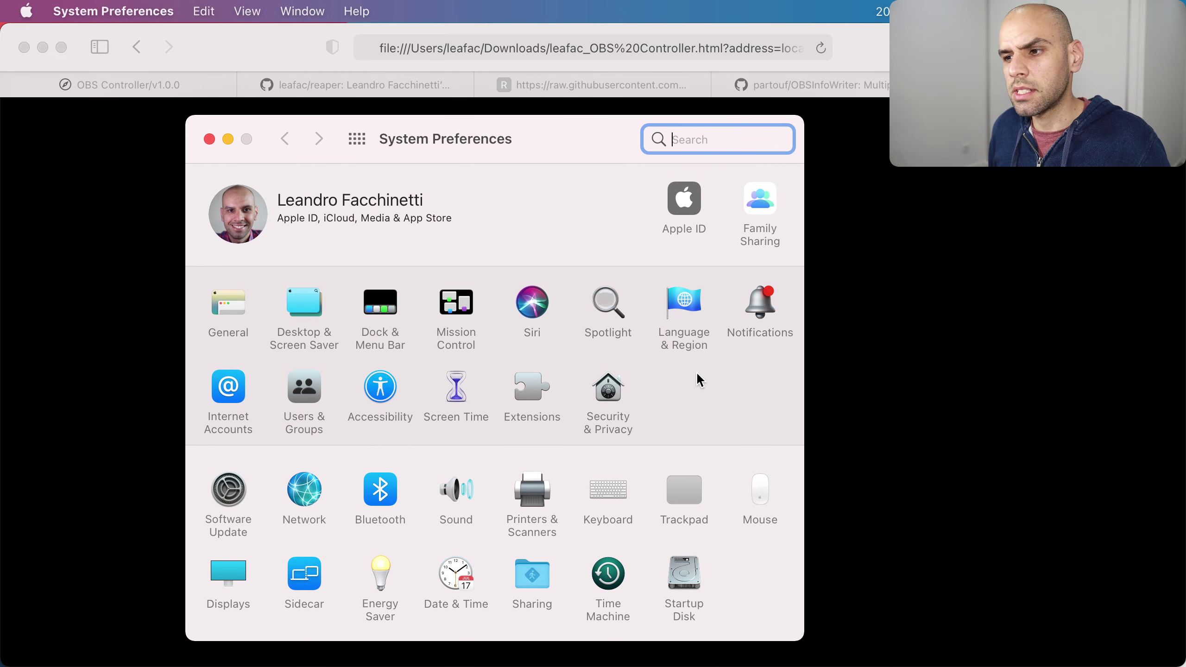
left_click(541, 584)
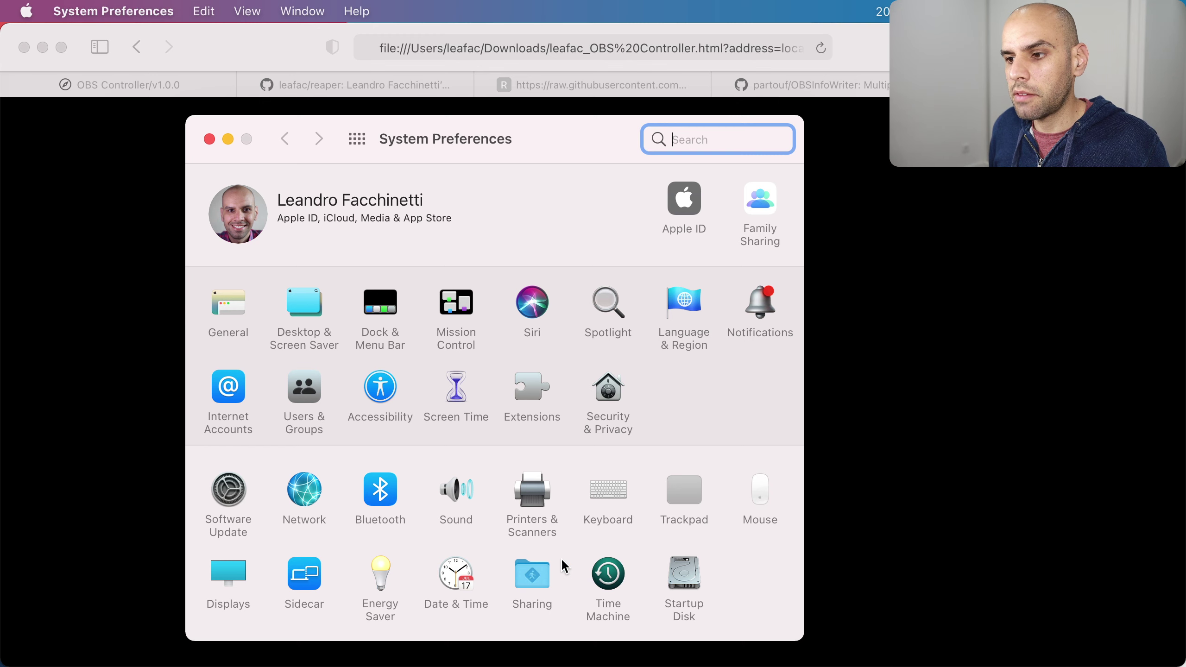
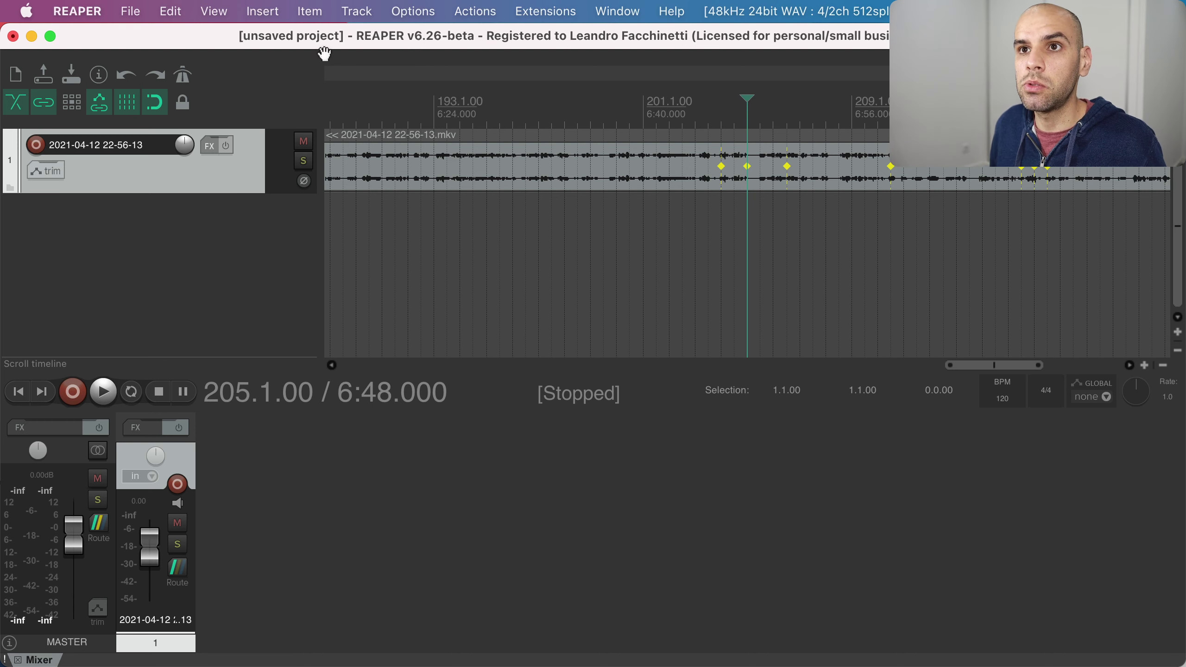
- Add a web browser interface control surface in REAPER's Control/OSC/web preferences, with leafac_OBS Controller.html as its default interface
left_click(139, 13)
key("super+comma")
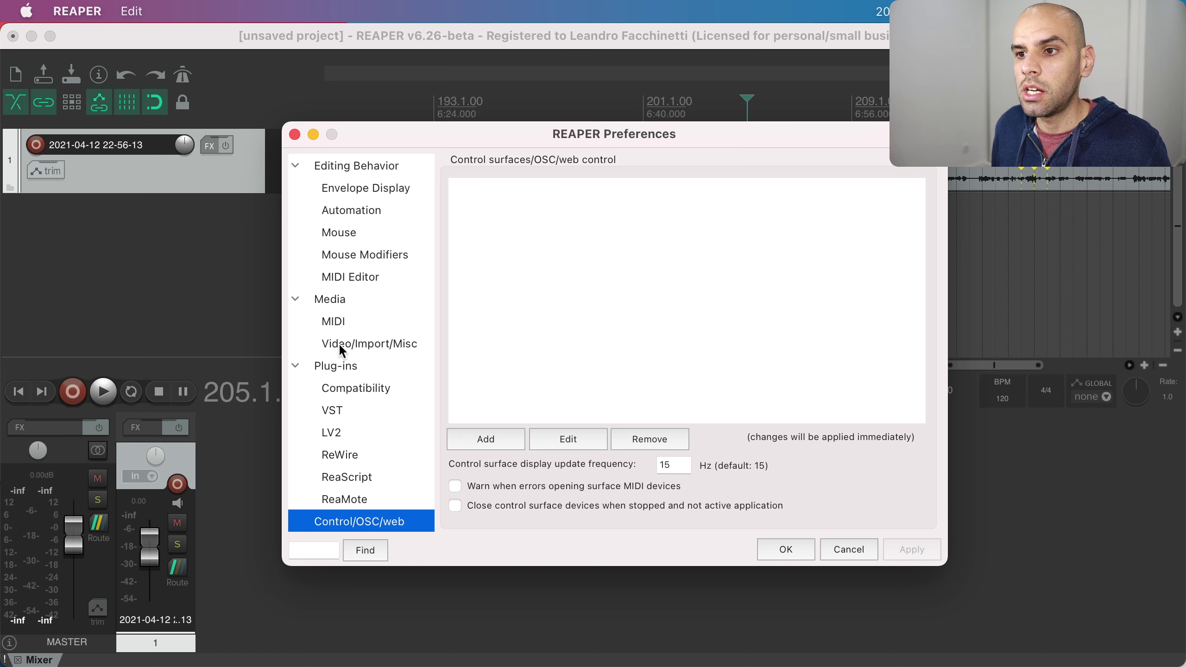
scroll(313, 538, "down", 4)
scroll(313, 514, "up", 3)
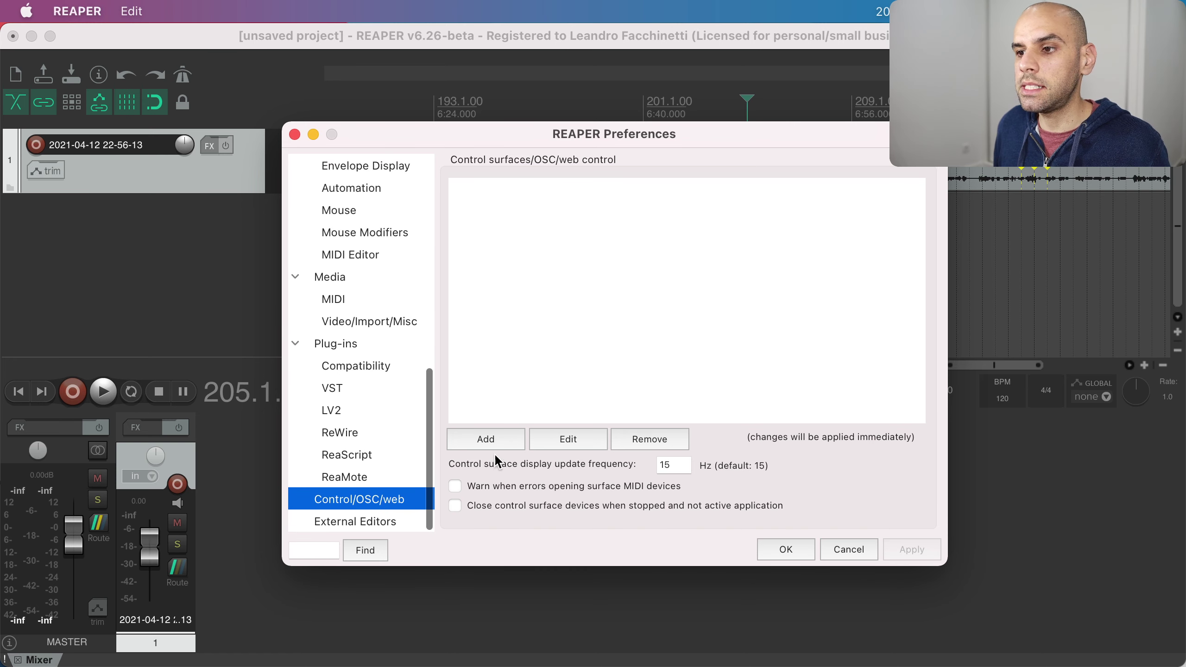
left_click(499, 436)
left_click(819, 68)
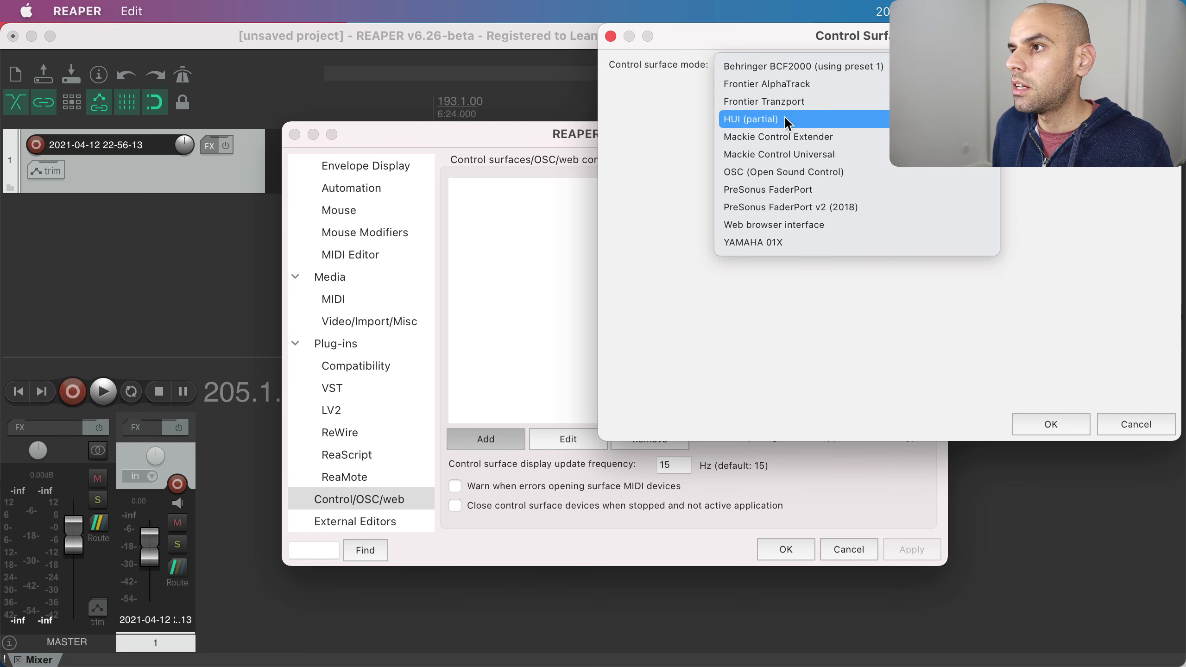
left_click(759, 226)
left_click(781, 153)
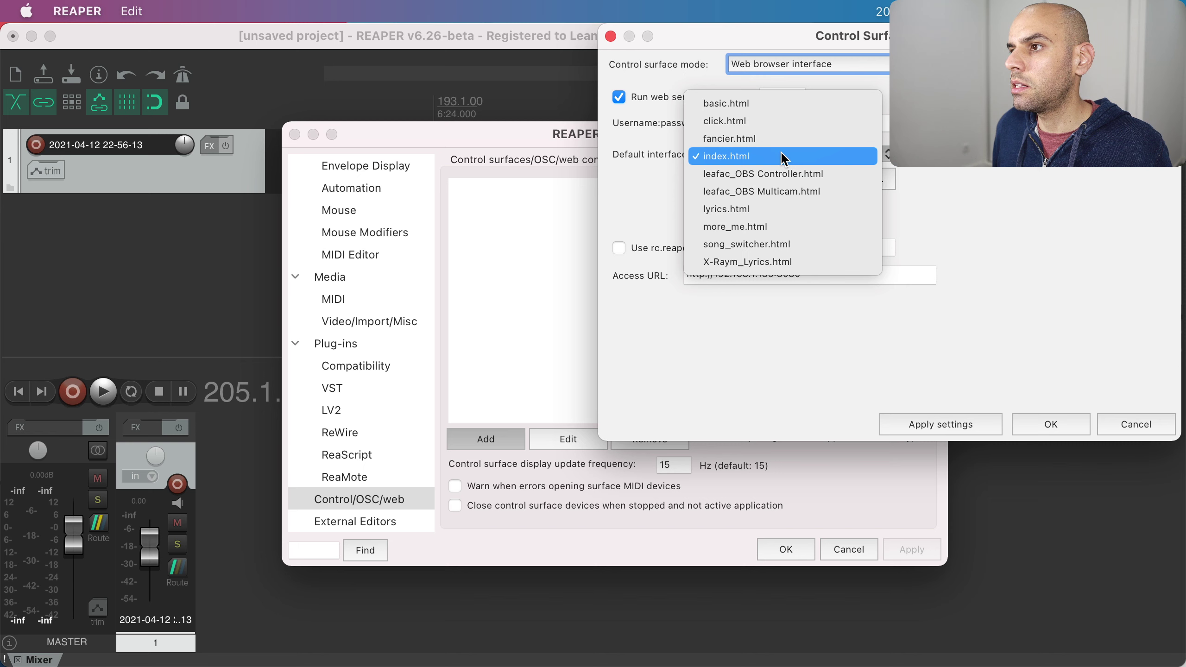
left_click(742, 176)
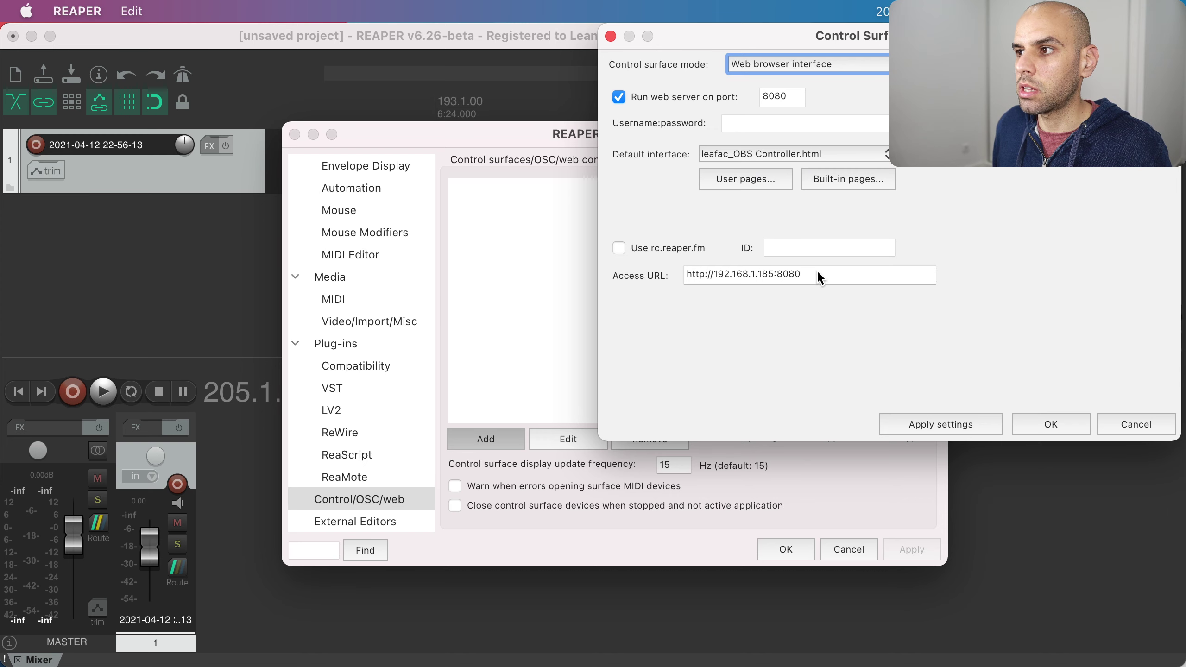
- Select the web interface's access URL, and discard the new control surface and the preferences
left_click_drag(818, 276, 579, 278)
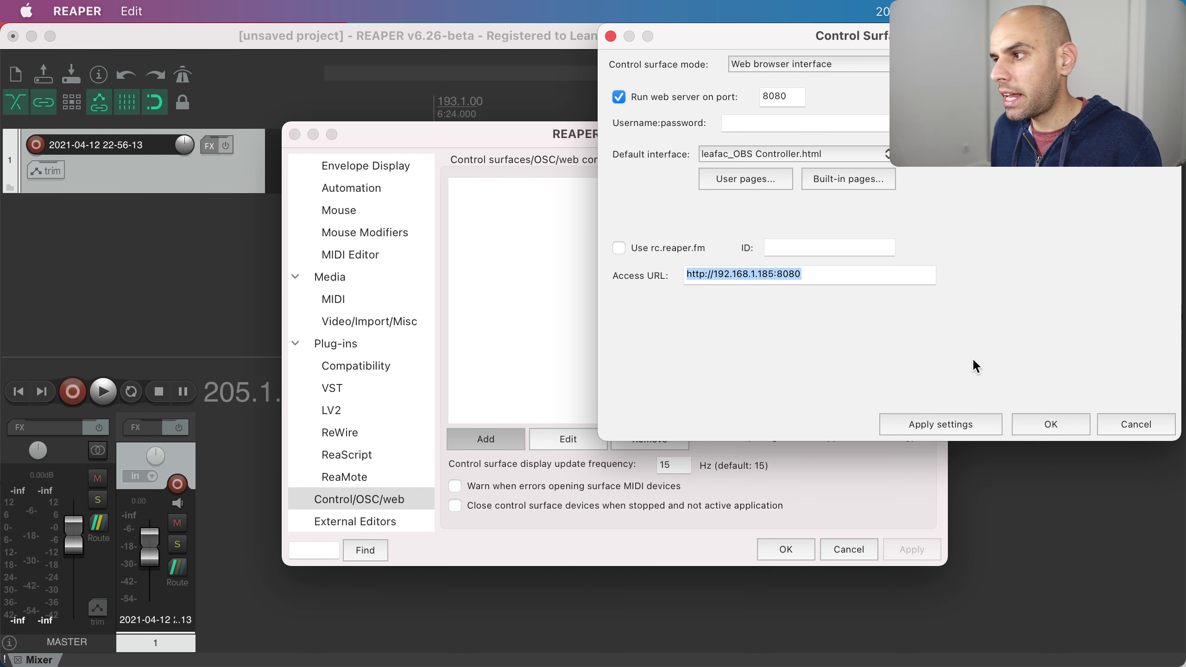
left_click(1148, 427)
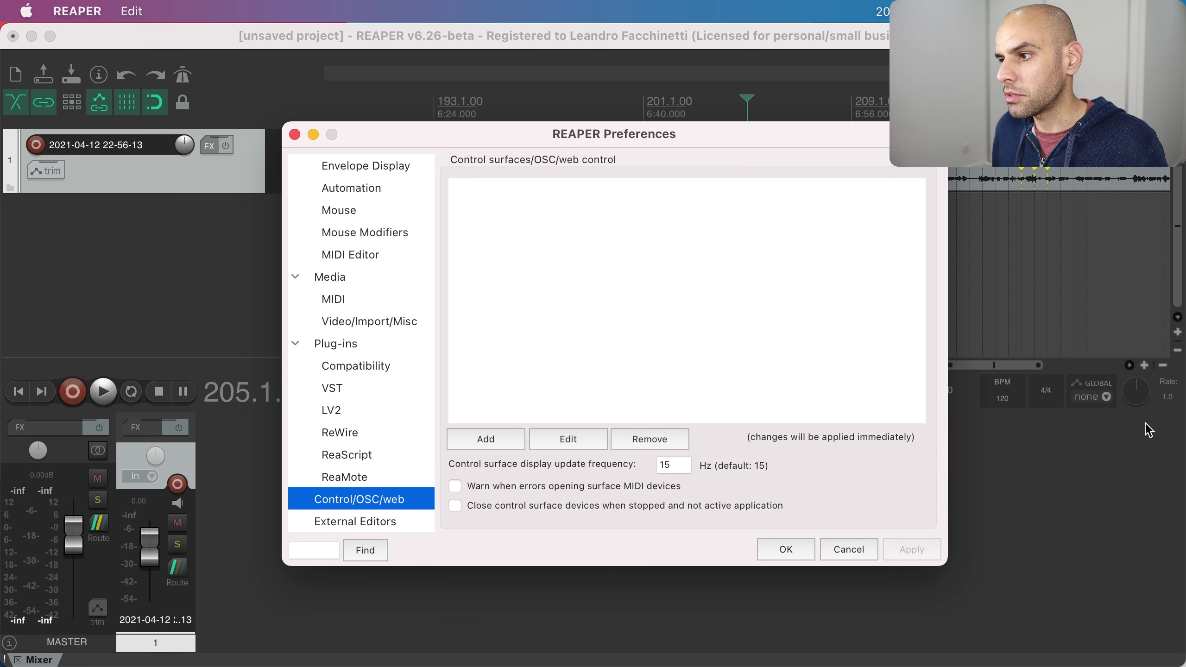
left_click(849, 552)
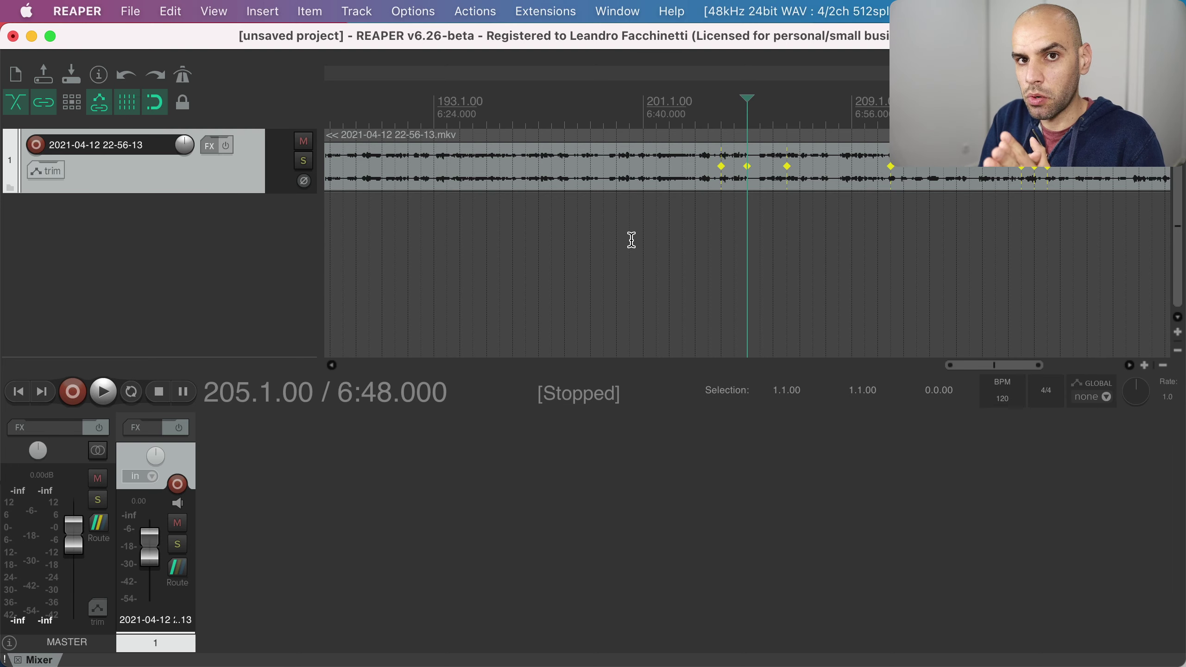
- Show leafac_OBS Controller.html in the Downloads folder in Finder, and return to the REAPER timeline
key("ctrl+Up")
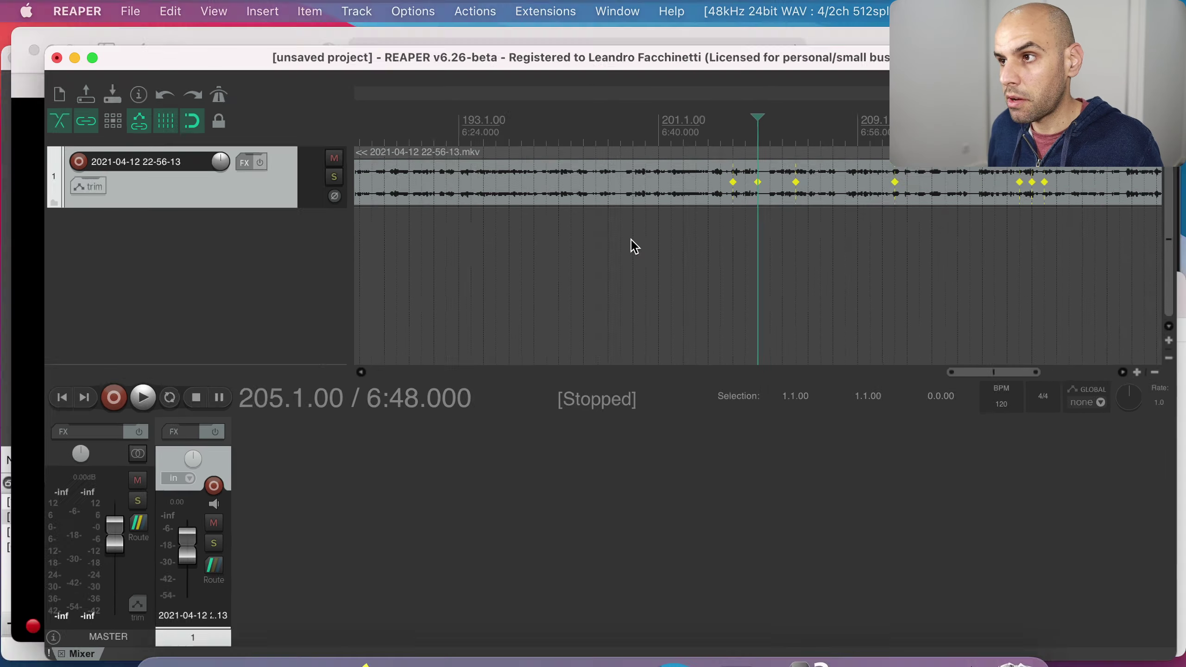
left_click(976, 189)
left_click(606, 413)
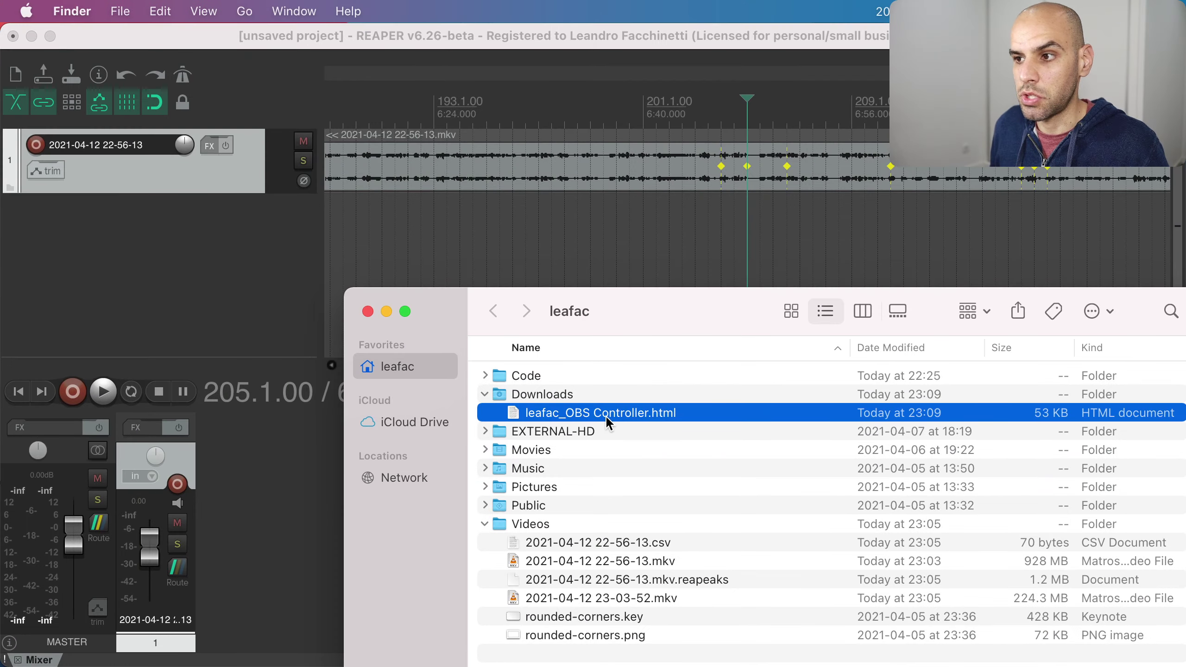
left_click(397, 260)
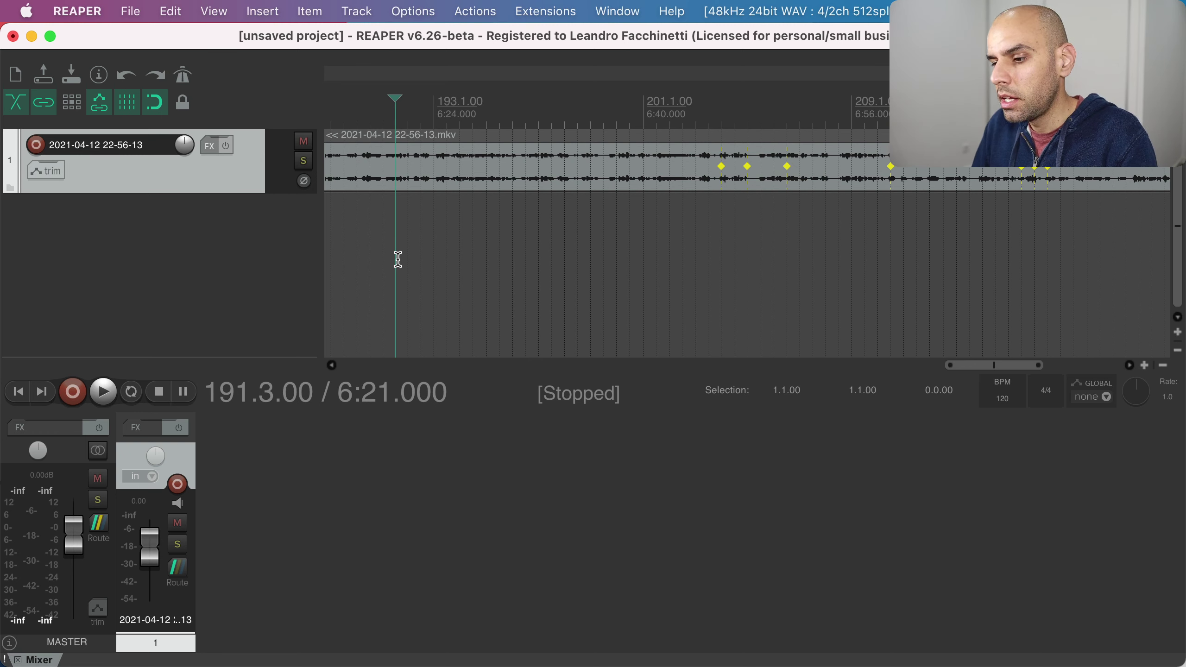
- Switch to the OBS Controller page in Safari and examine the address and password parameters in its URL
key("ctrl+Up")
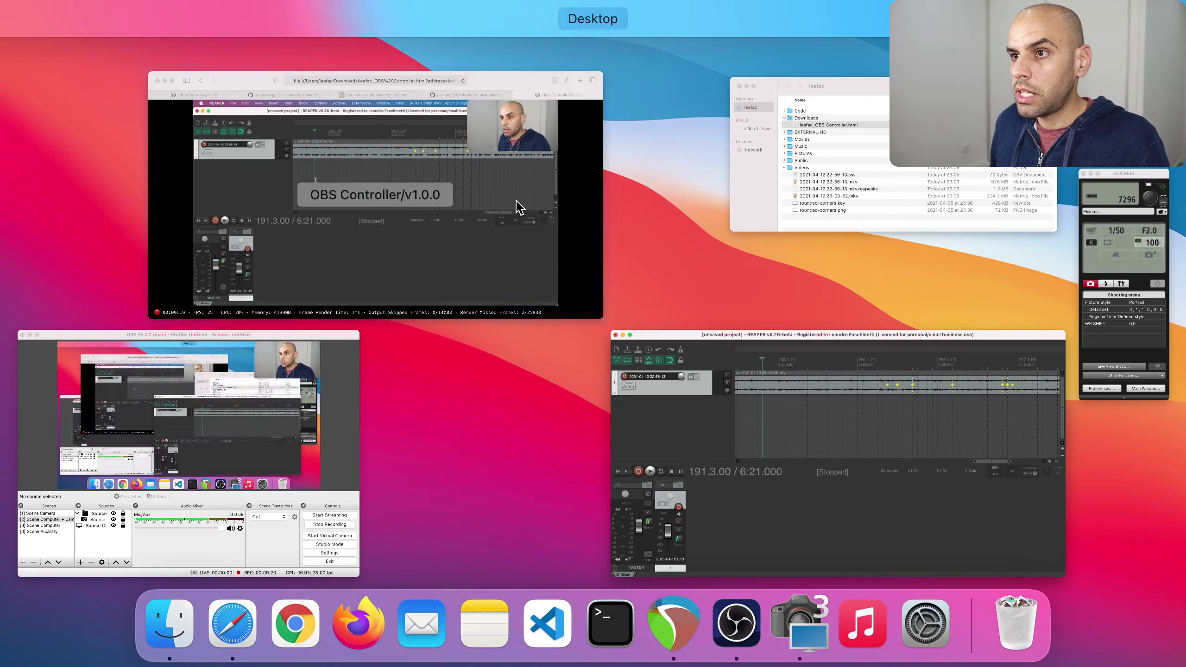
left_click(506, 208)
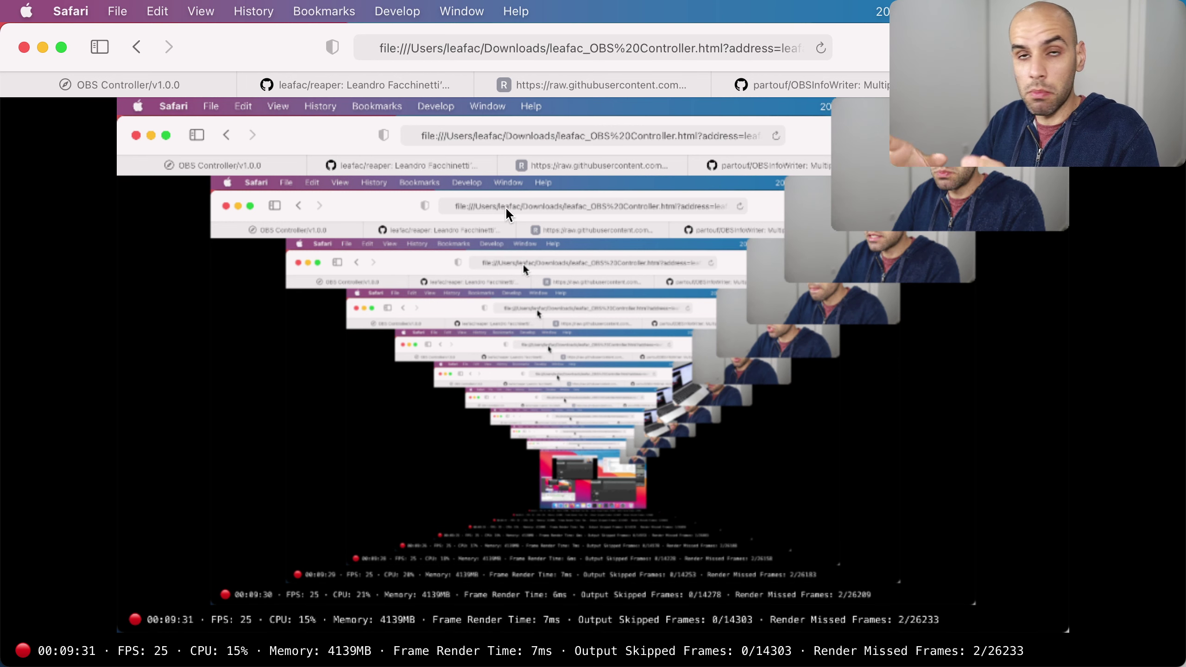
left_click(637, 49)
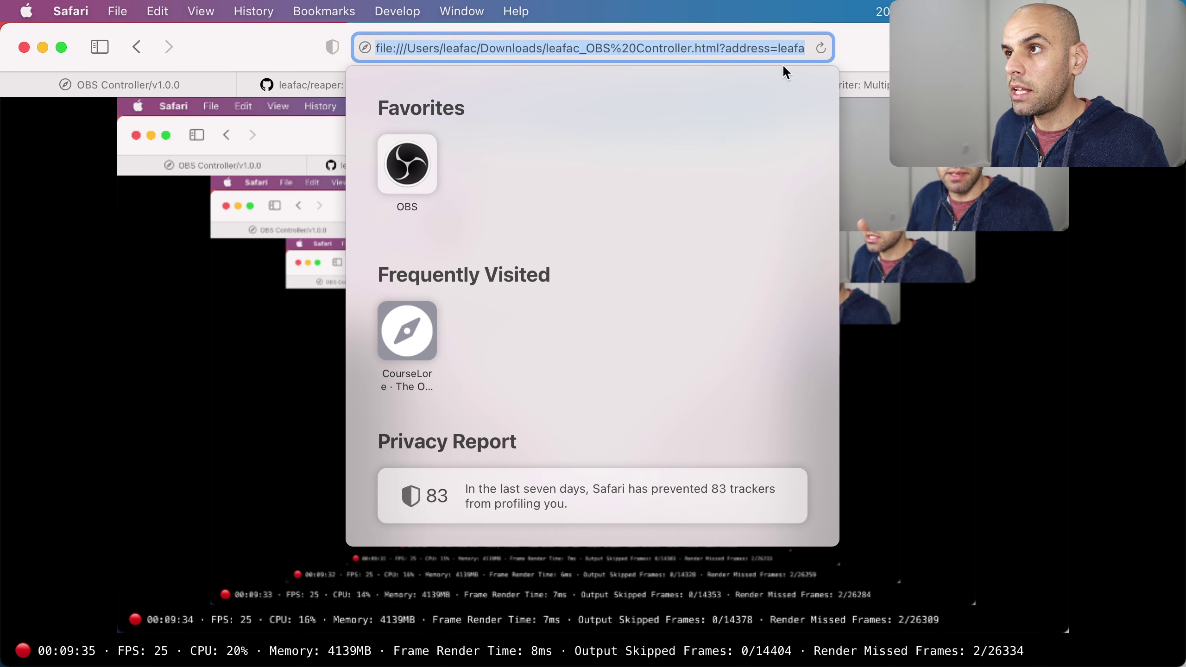
left_click_drag(743, 48, 810, 48)
double_click(771, 48)
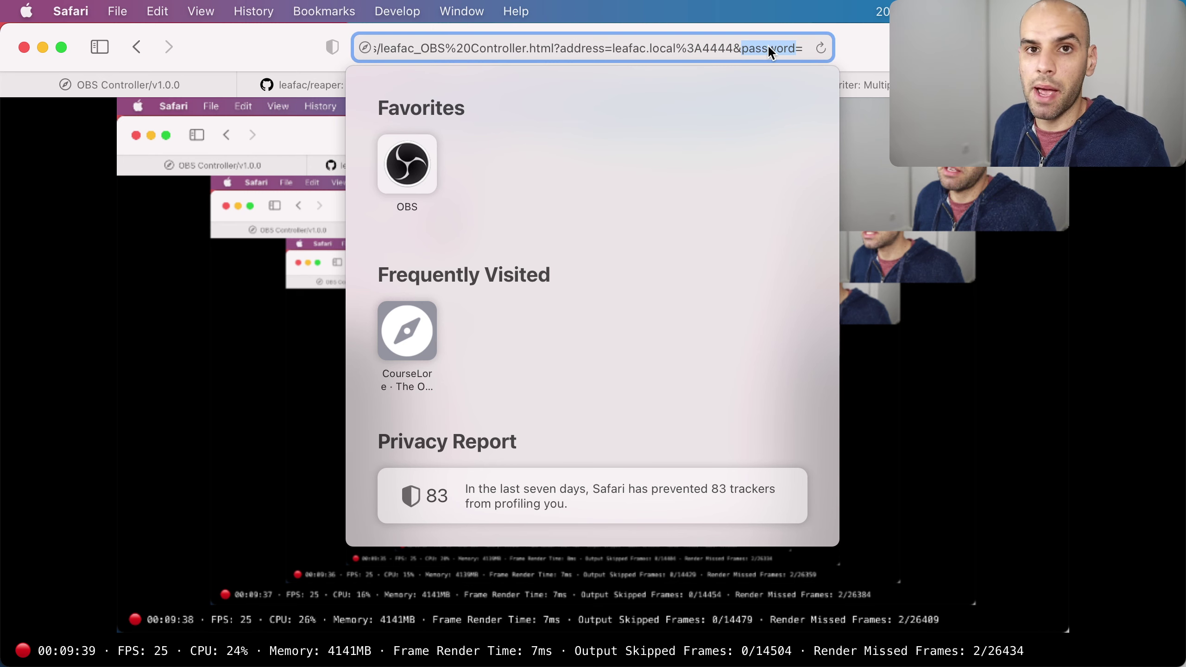
left_click(988, 213)
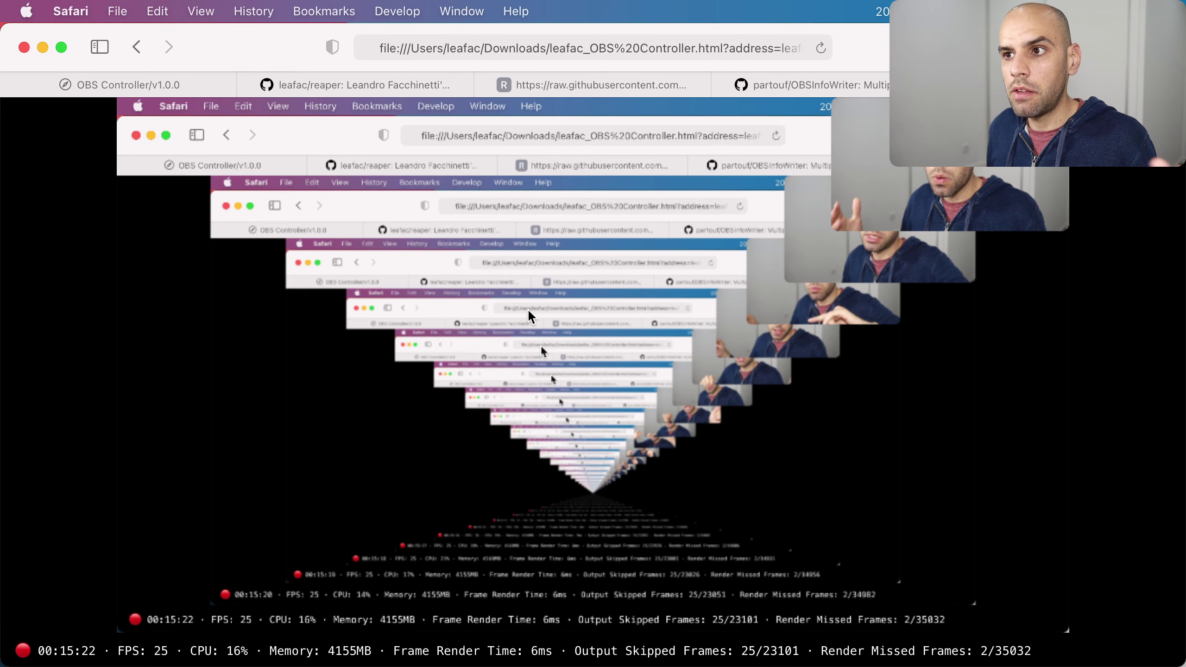
- Copy the ReaPack repository URL from the How to Install section of the leafac/reaper GitHub README in Safari
key("ctrl+Up")
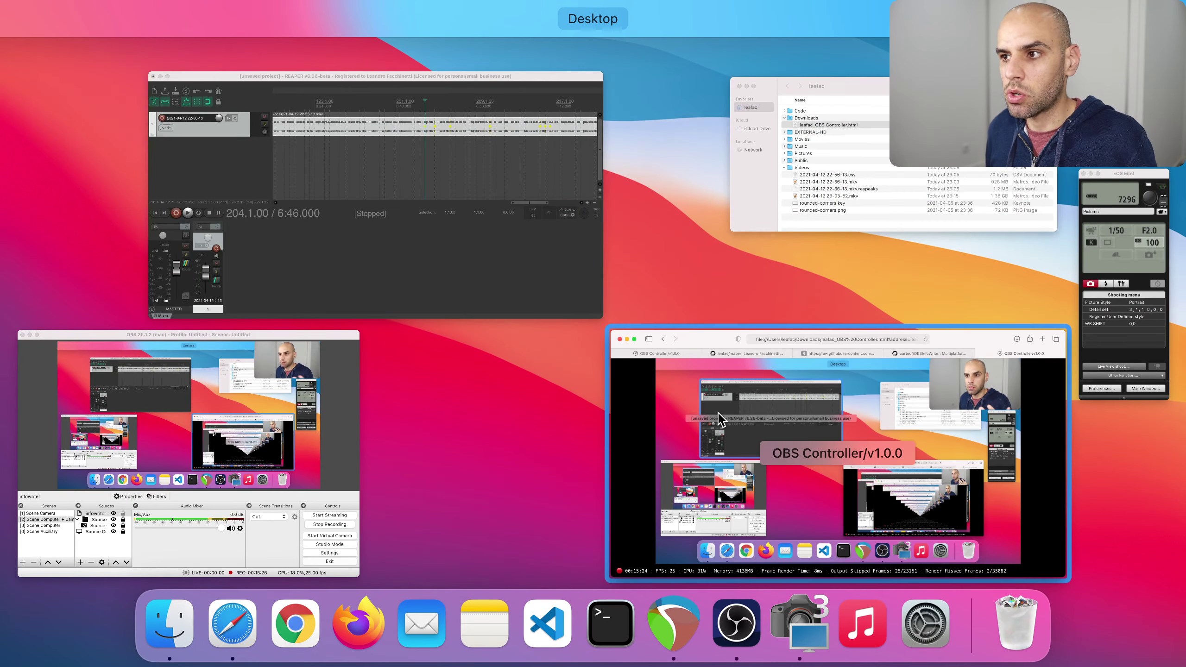
left_click(720, 418)
left_click(603, 85)
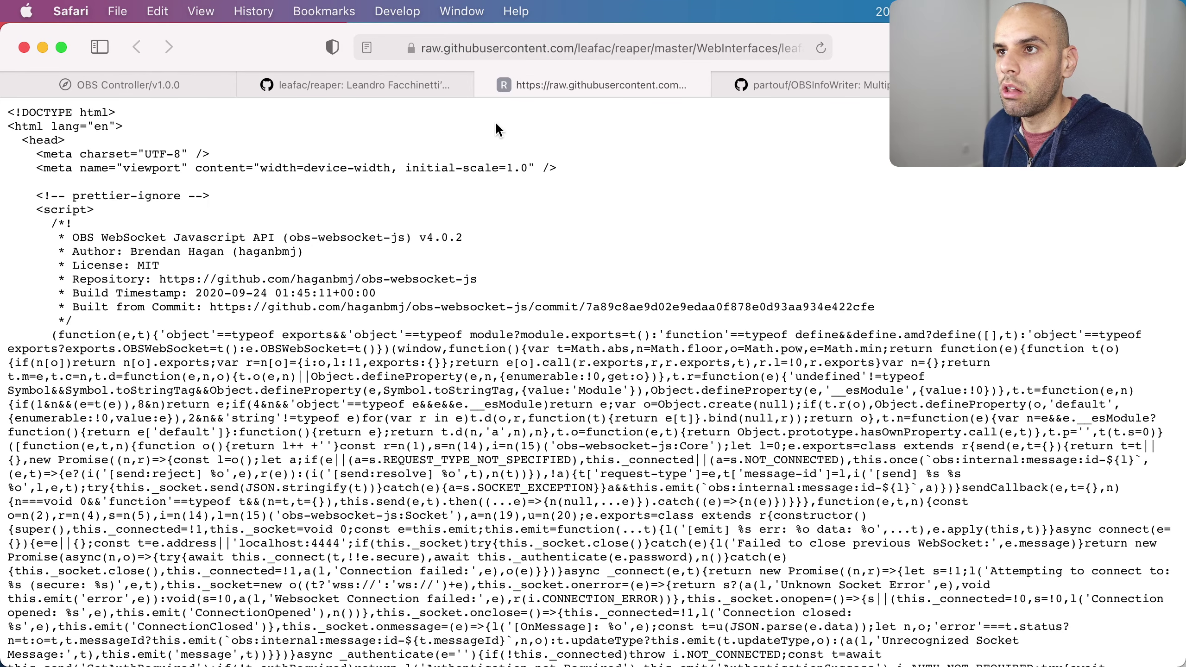
left_click(440, 88)
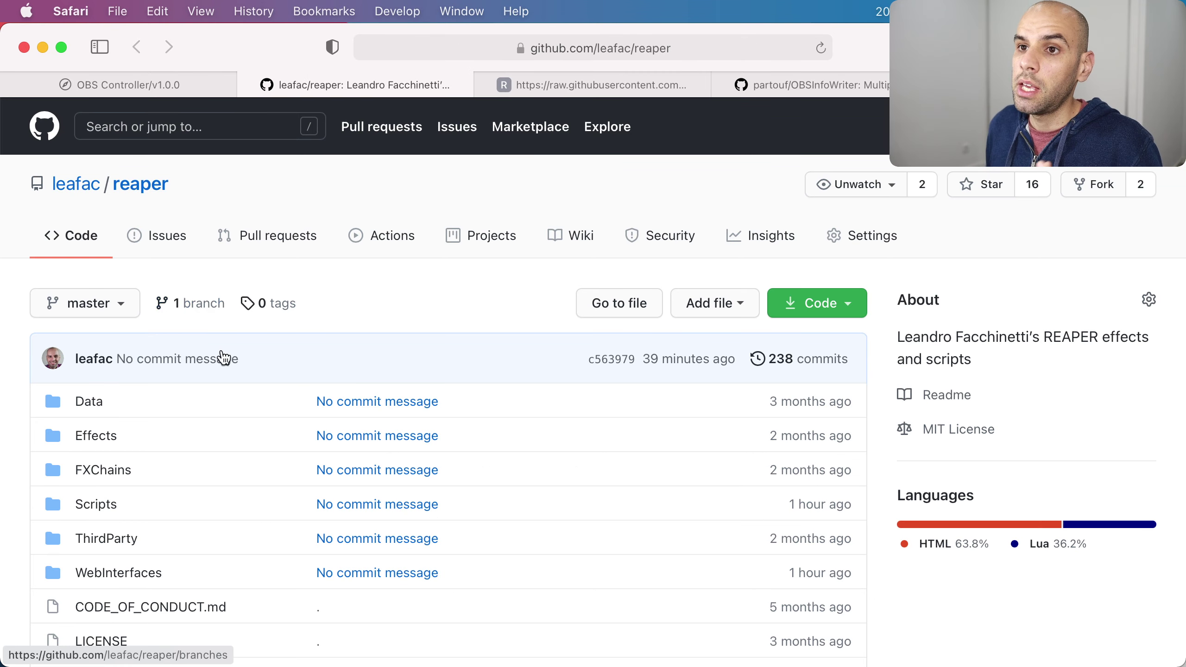
scroll(212, 206, "down", 15)
scroll(213, 208, "up", 1)
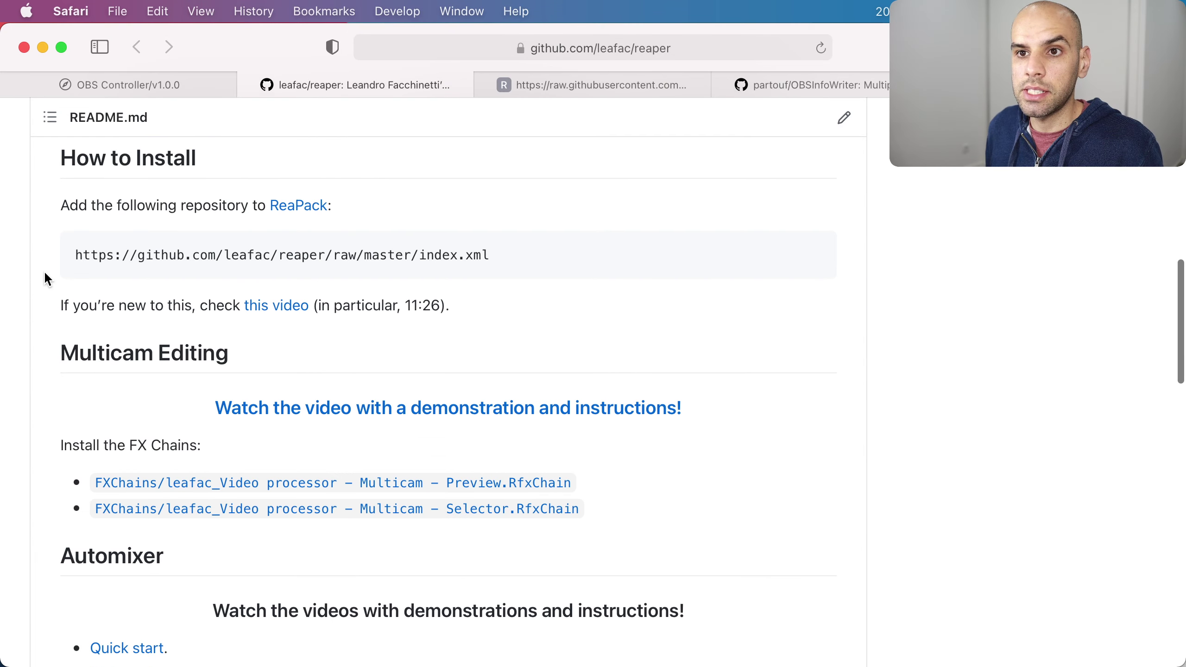
left_click_drag(70, 263, 721, 260)
key("super+c")
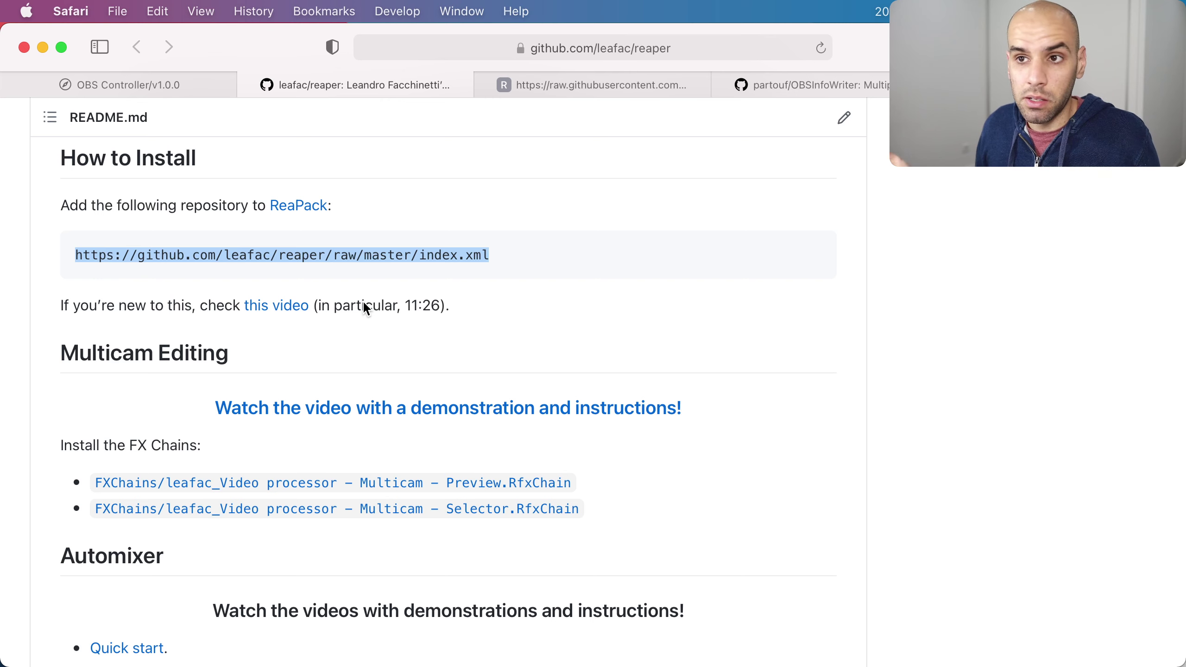
key("super+Tab")
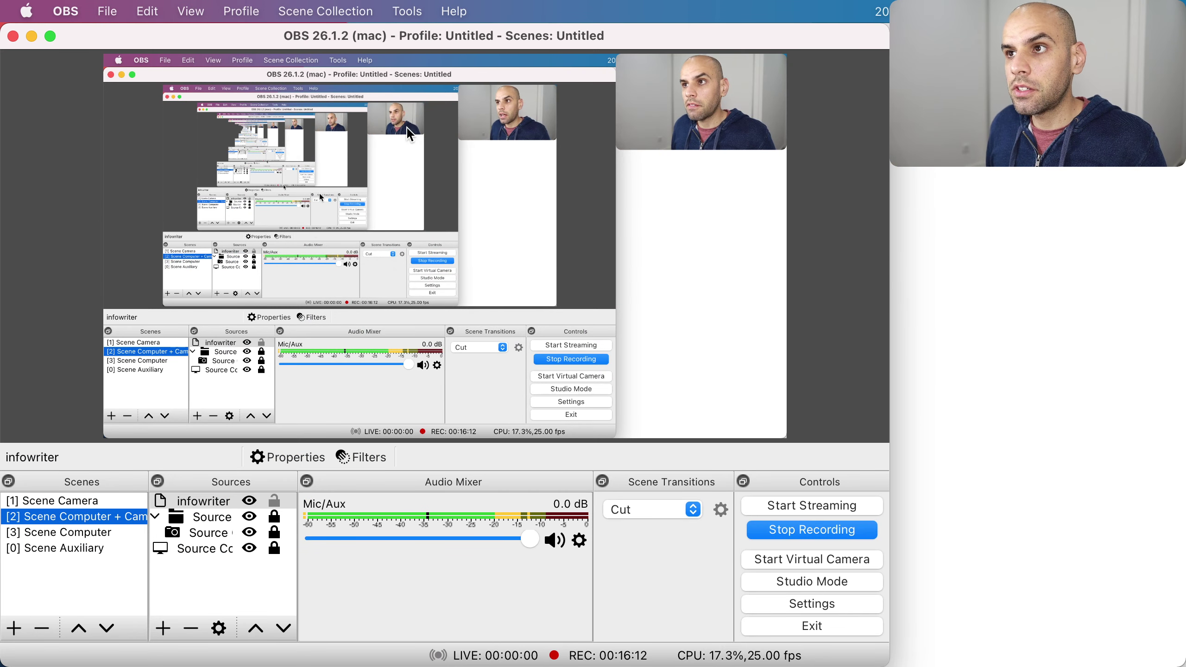
key("super+Tab")
key("super+Tab")
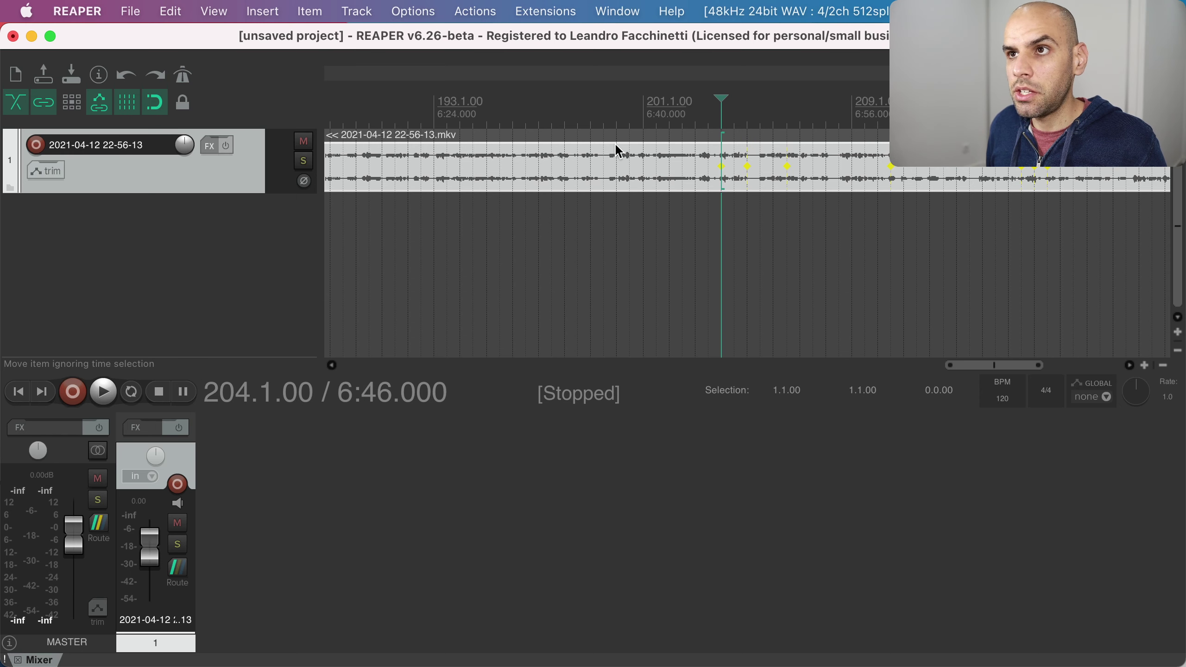
left_click(520, 10)
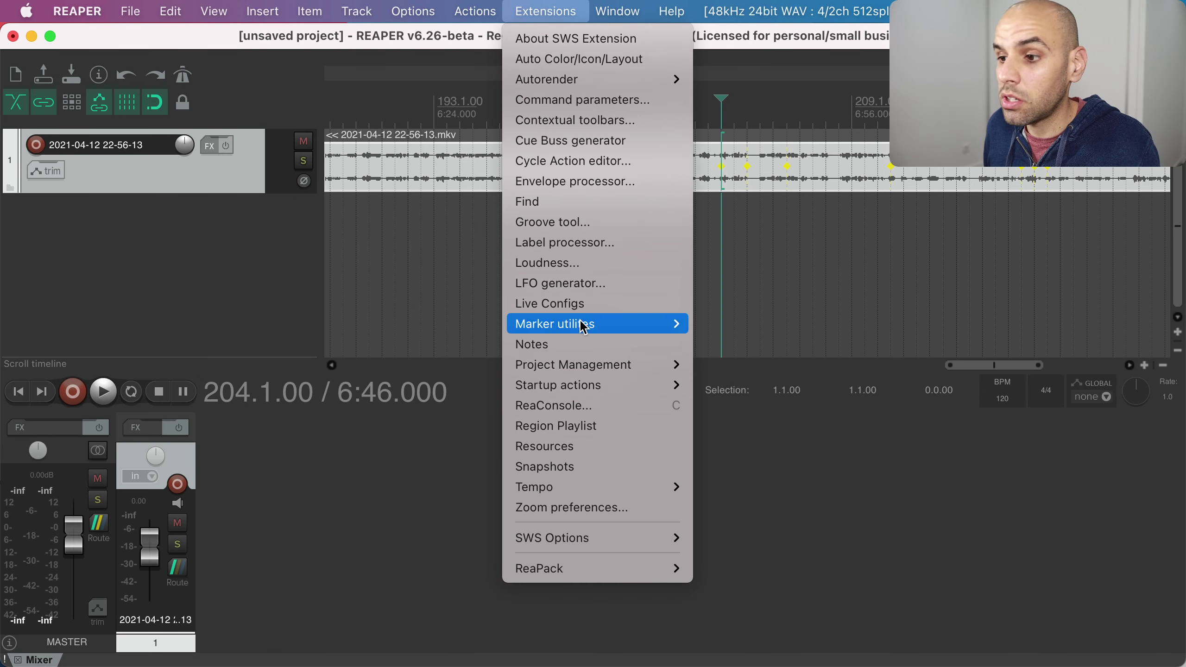
mouse_move(566, 569)
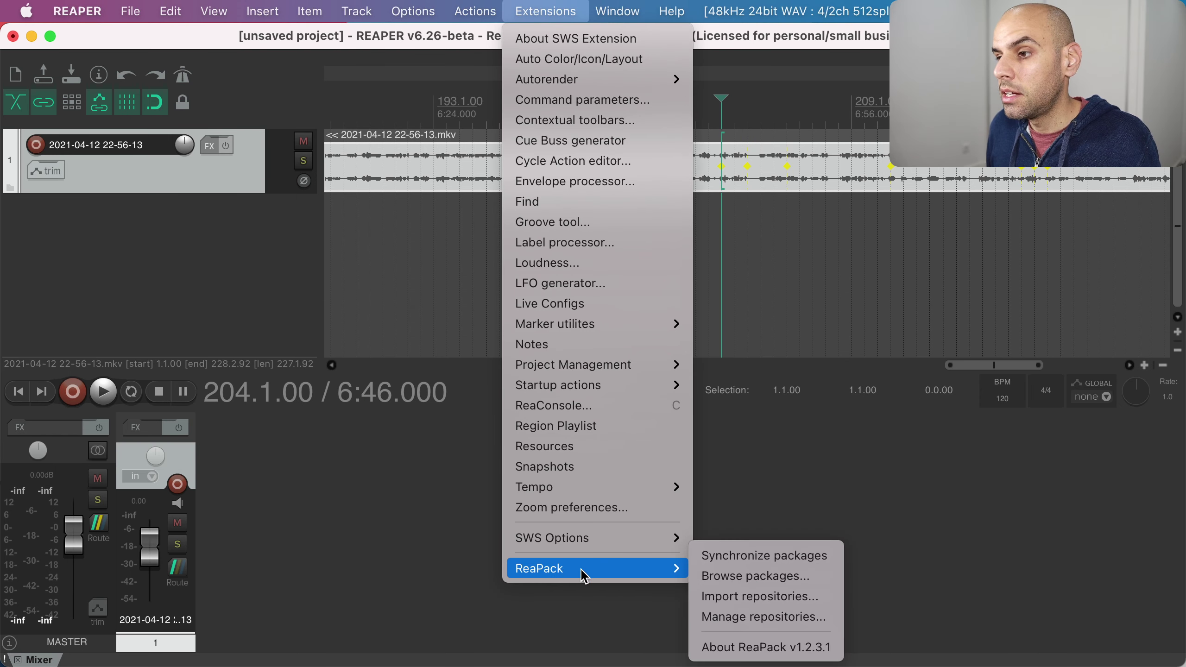
left_click(781, 608)
key("super+v")
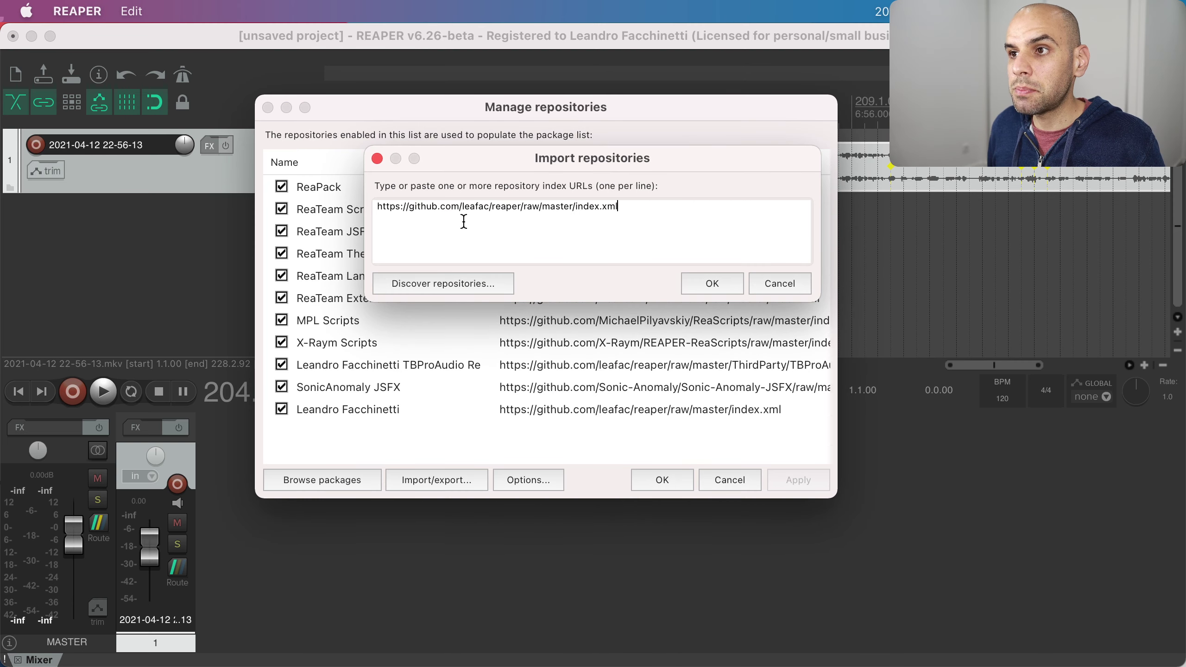
left_click(779, 285)
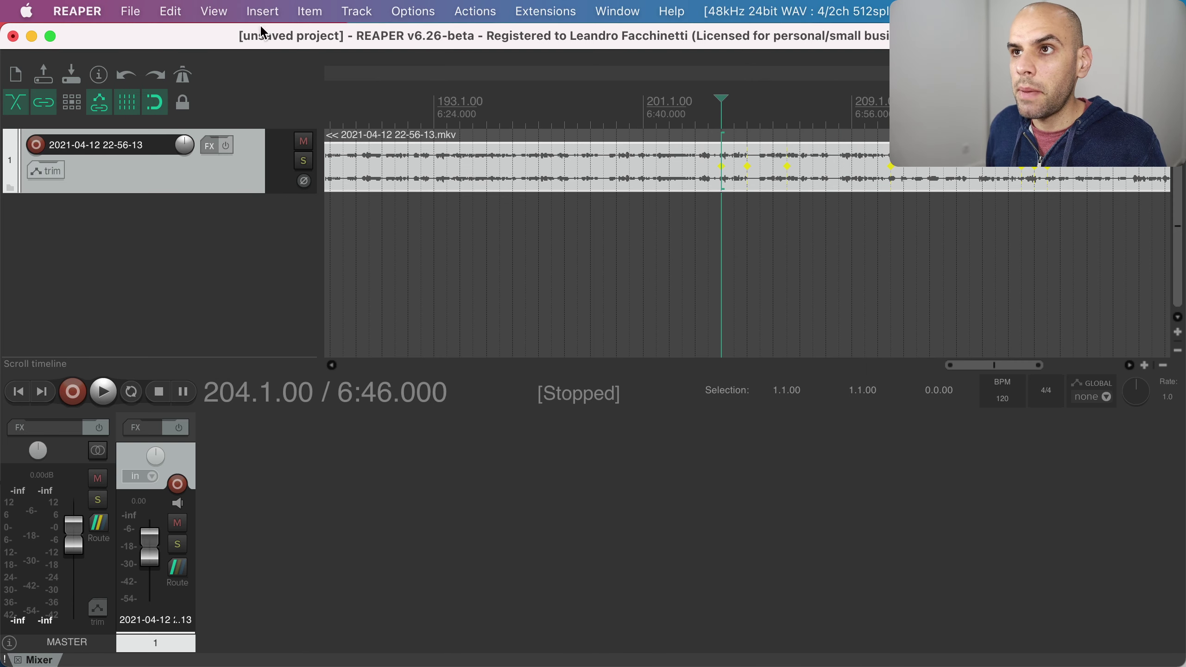
- Review ReaPack's managed repositories and the option for installing new packages when synchronizing, and close the dialog without changes
left_click(524, 8)
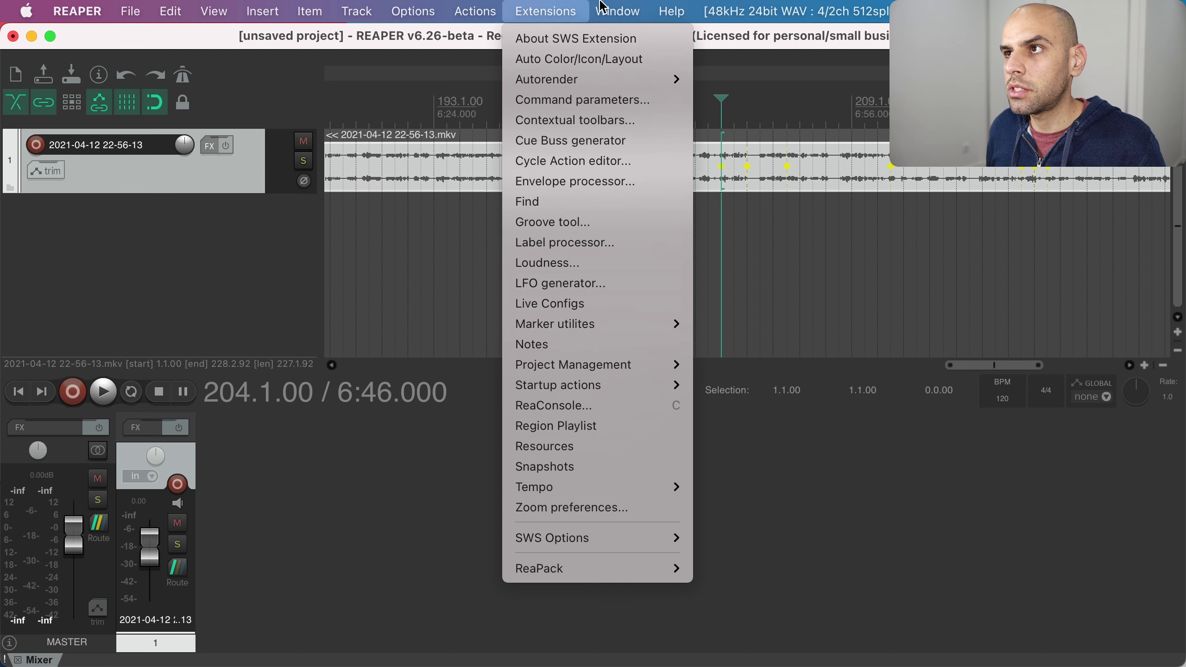
mouse_move(553, 567)
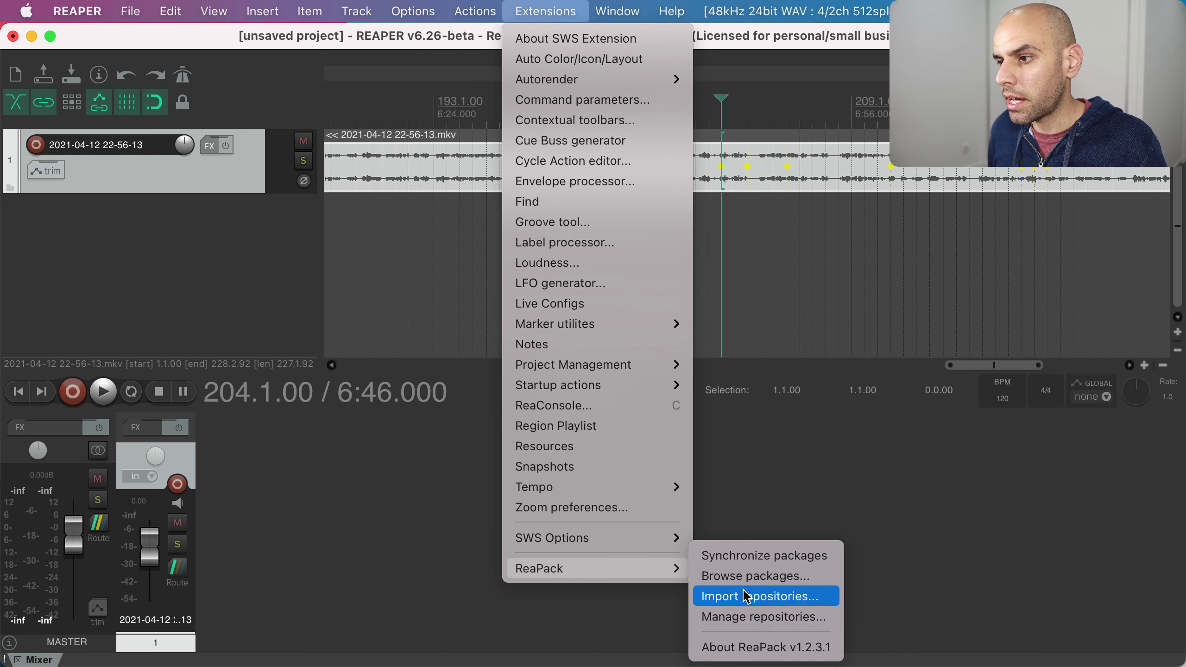
left_click(754, 617)
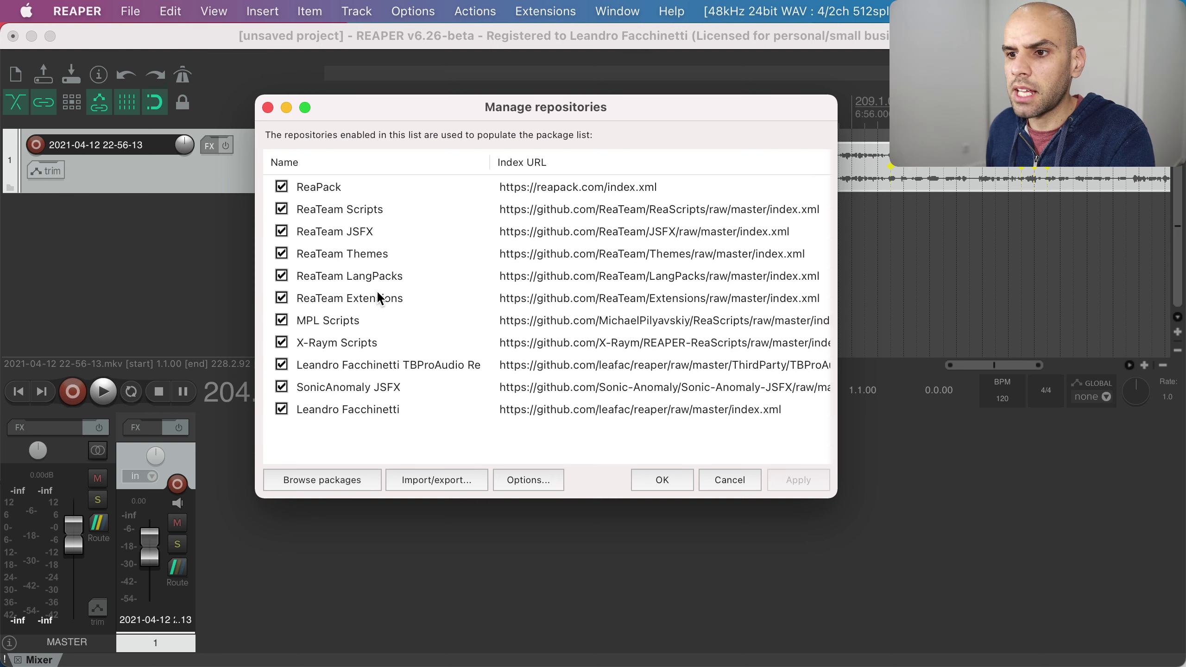
left_click(539, 488)
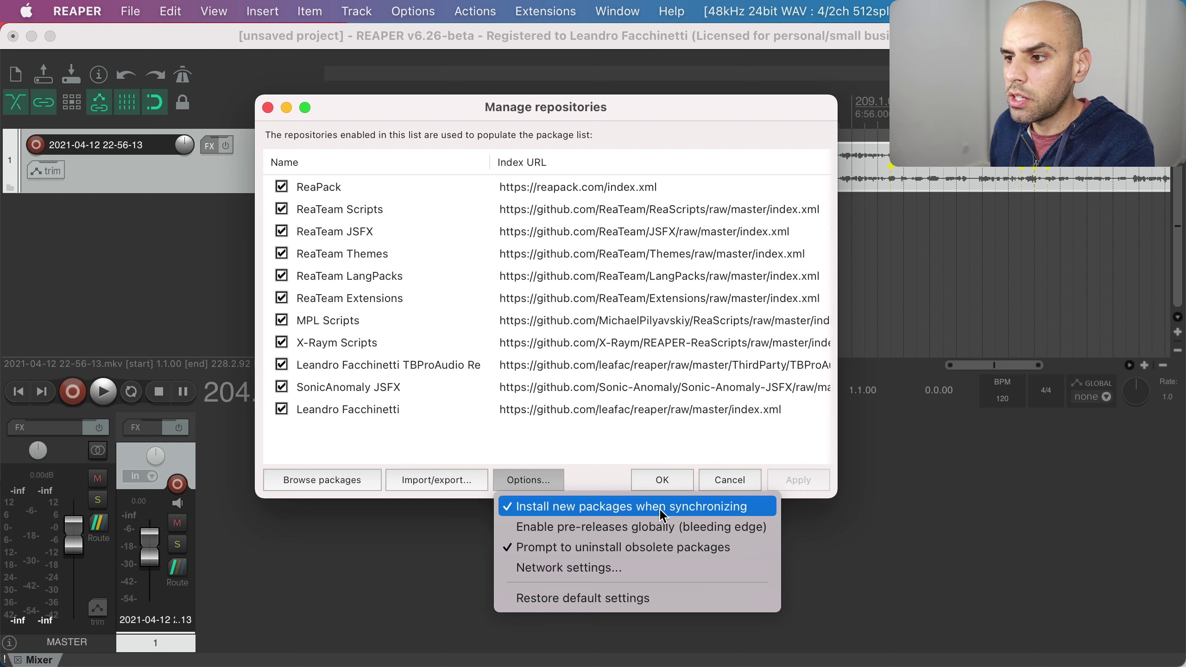
left_click(589, 451)
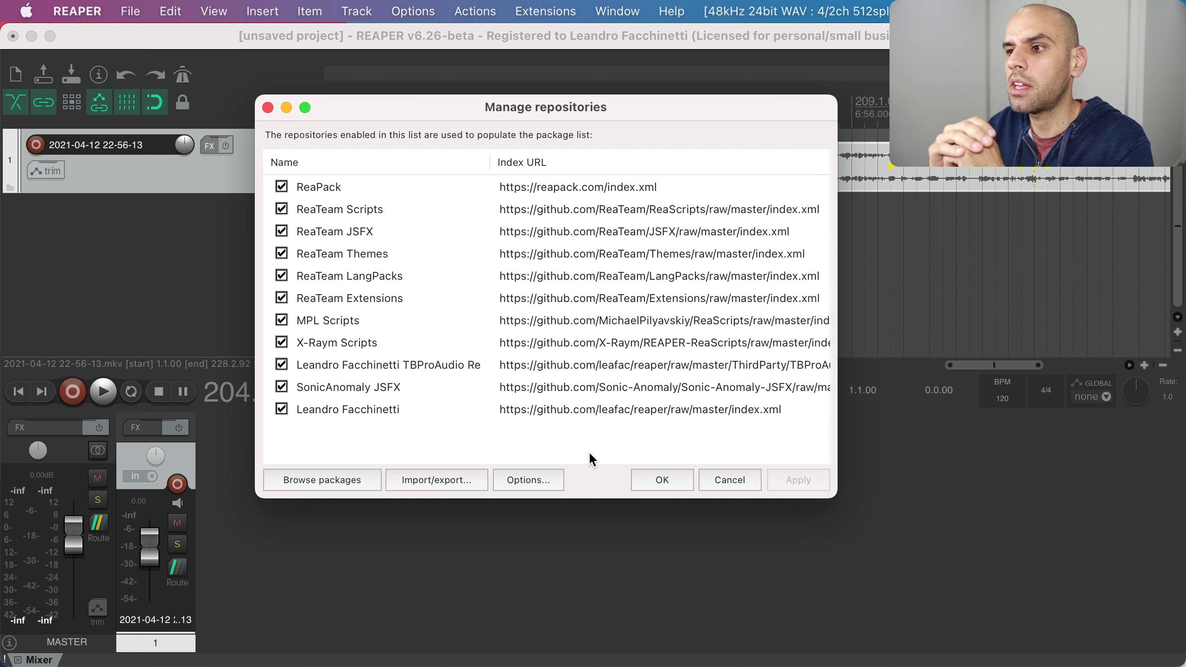
left_click(723, 473)
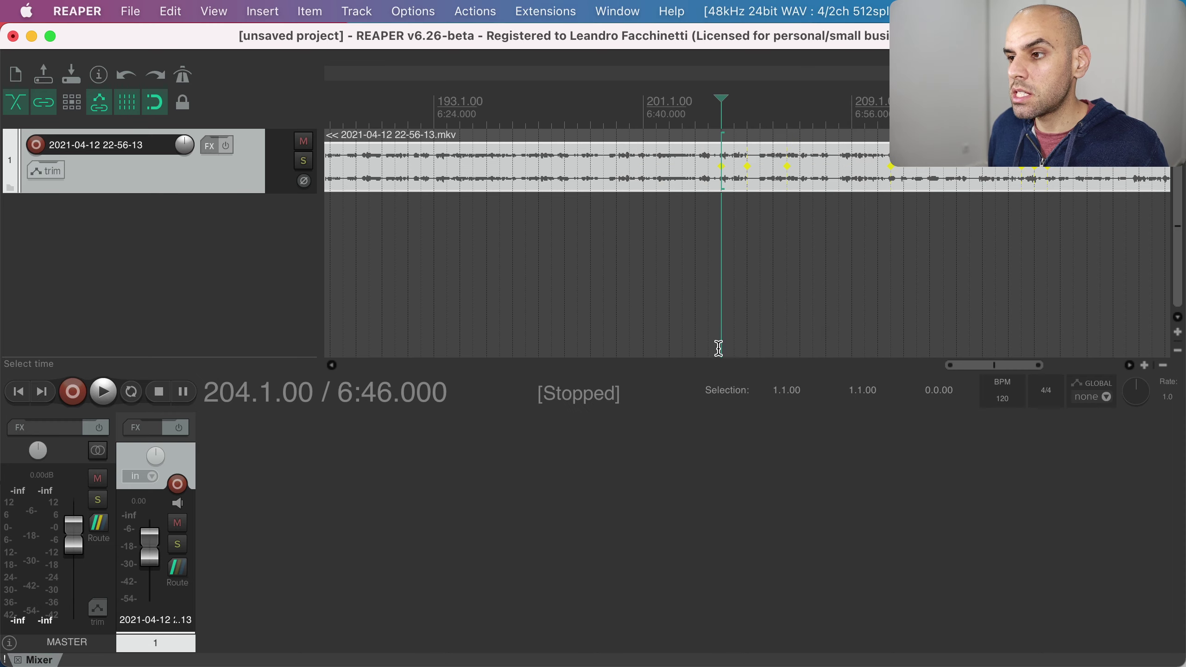
- Filter the action list by "leafac_ obs", select the script that imports take markers from the OBS Controller CSV file, and close the list
key("question")
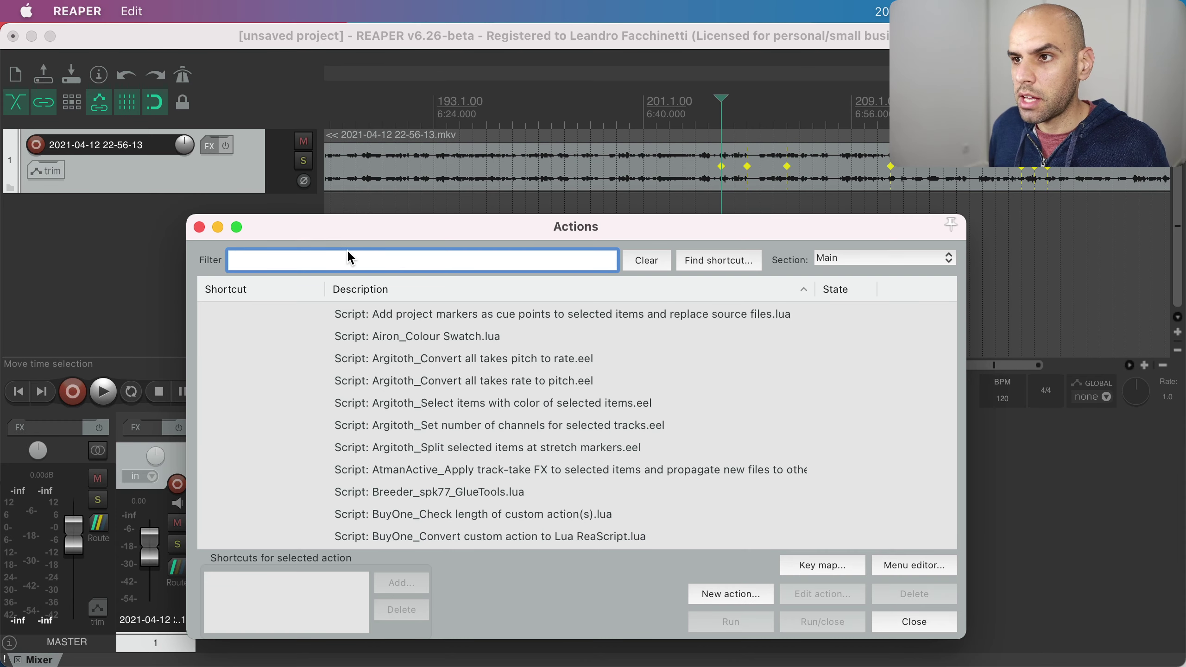
type("leafac_")
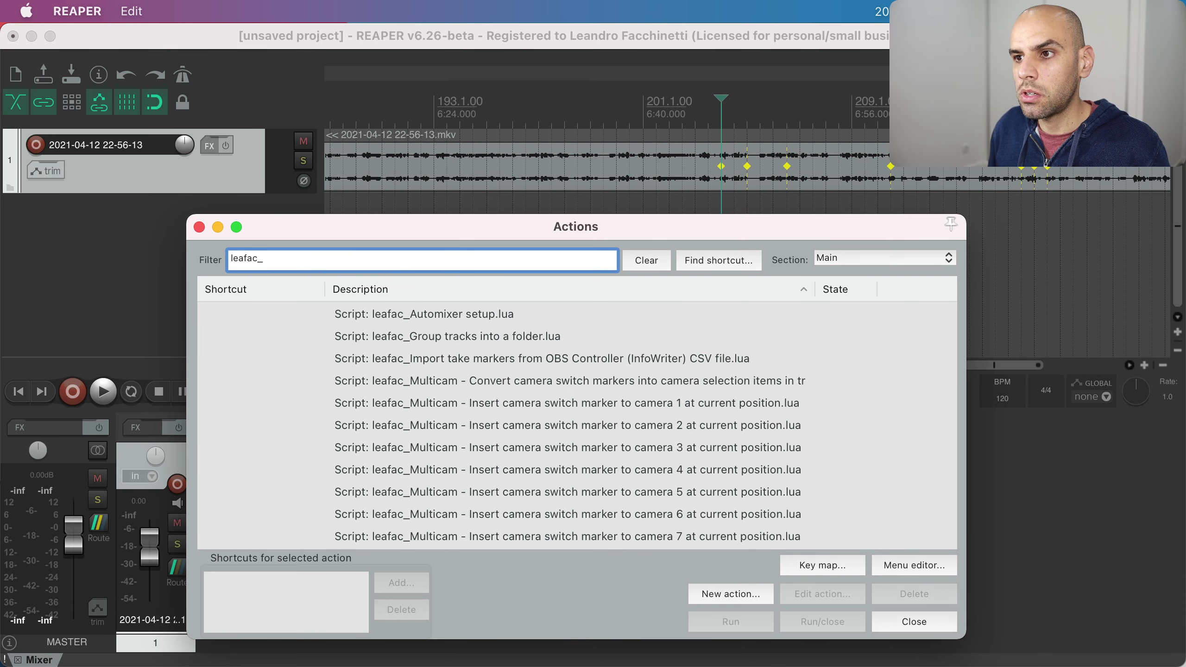
type(" obs")
left_click(381, 314)
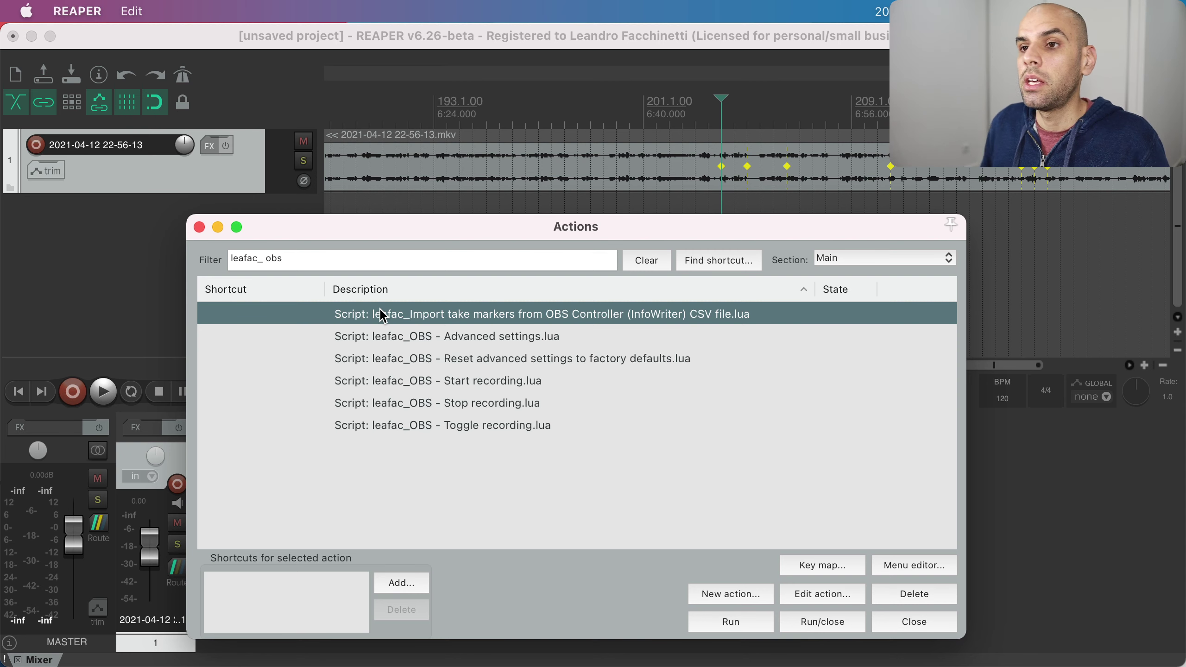
key("Escape")
- Set up a web browser interface control surface with leafac_OBS Controller.html as its default interface, then cancel it and the preferences
left_click(77, 10)
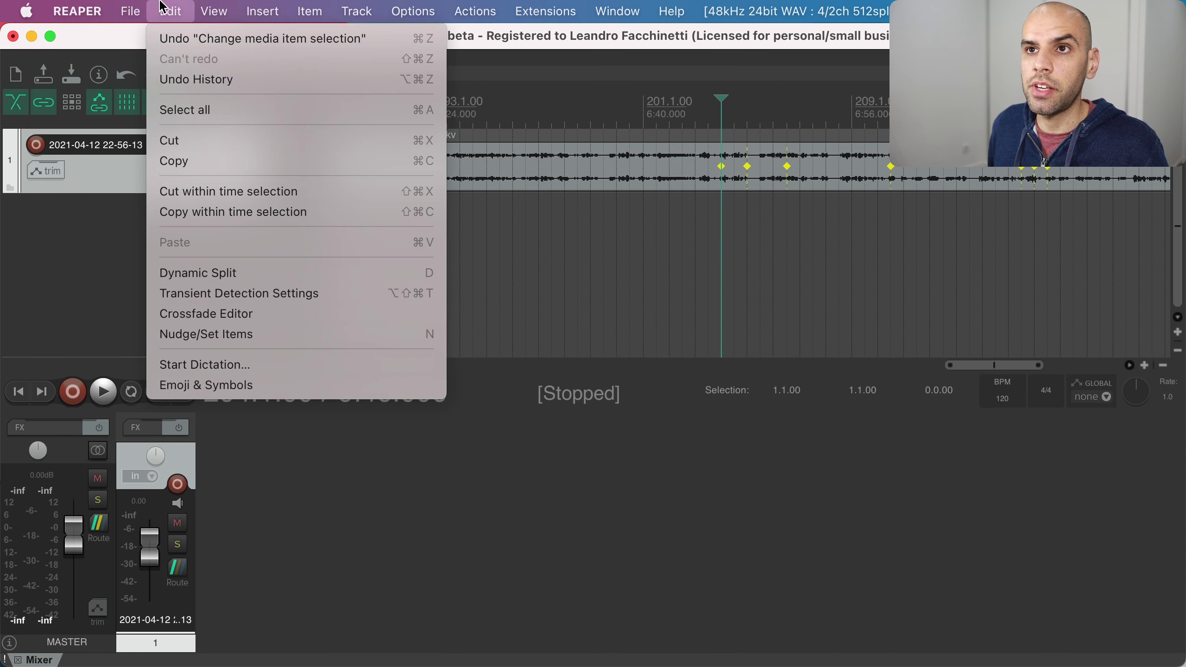
left_click(86, 70)
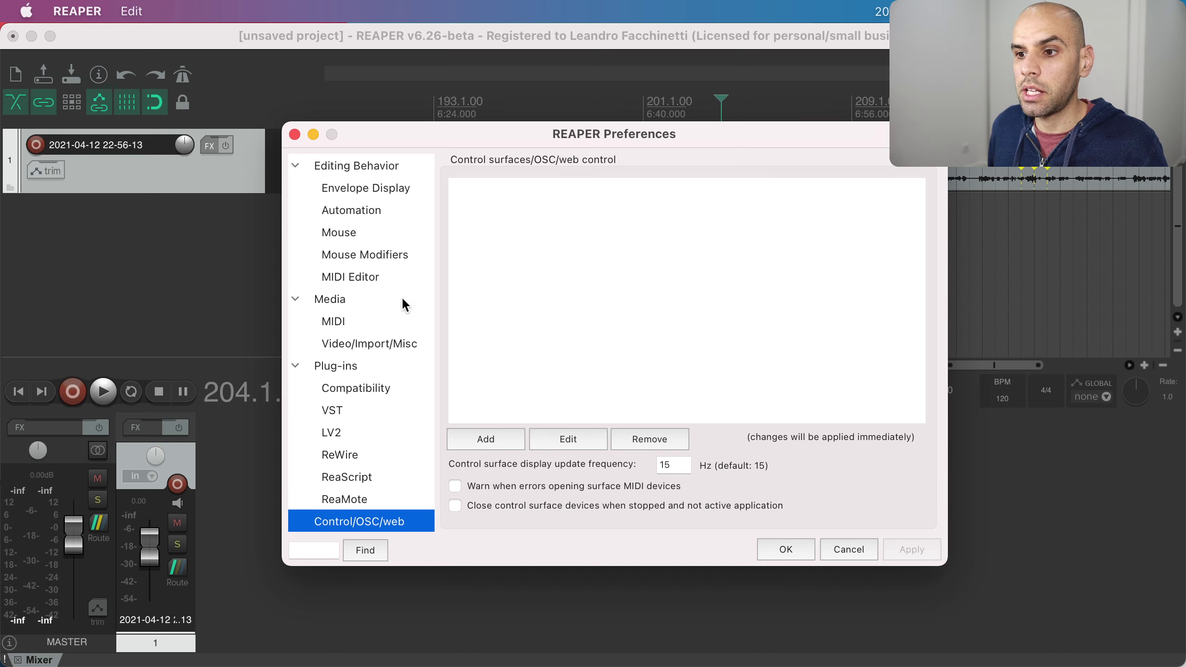
left_click(485, 440)
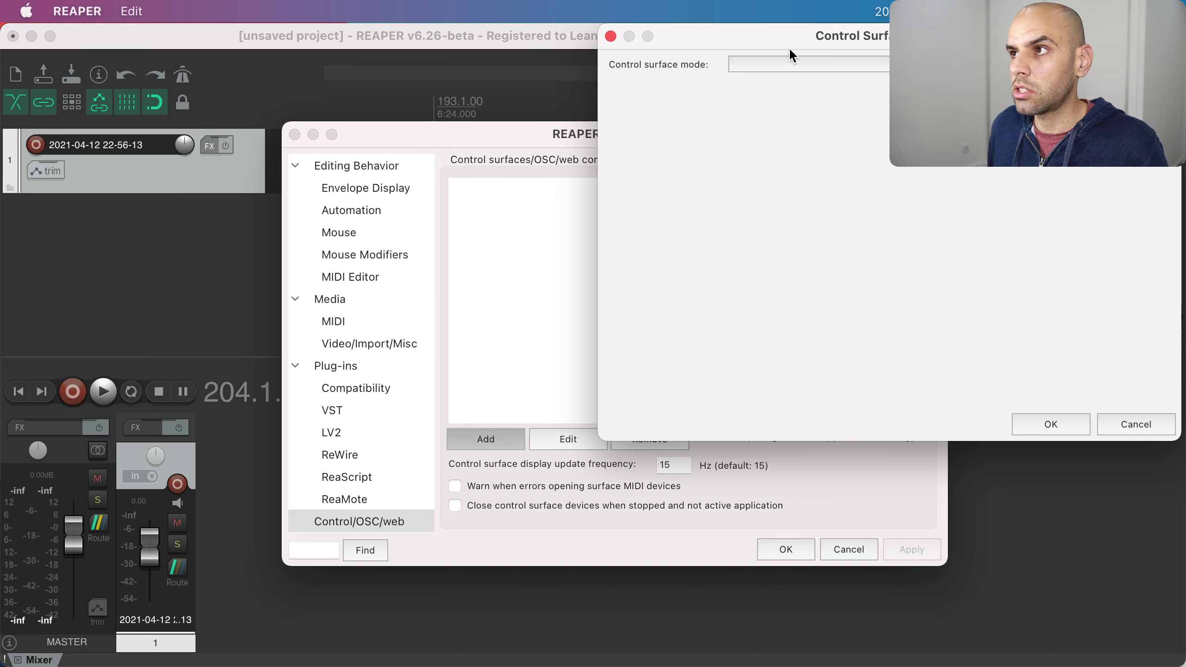
left_click(793, 60)
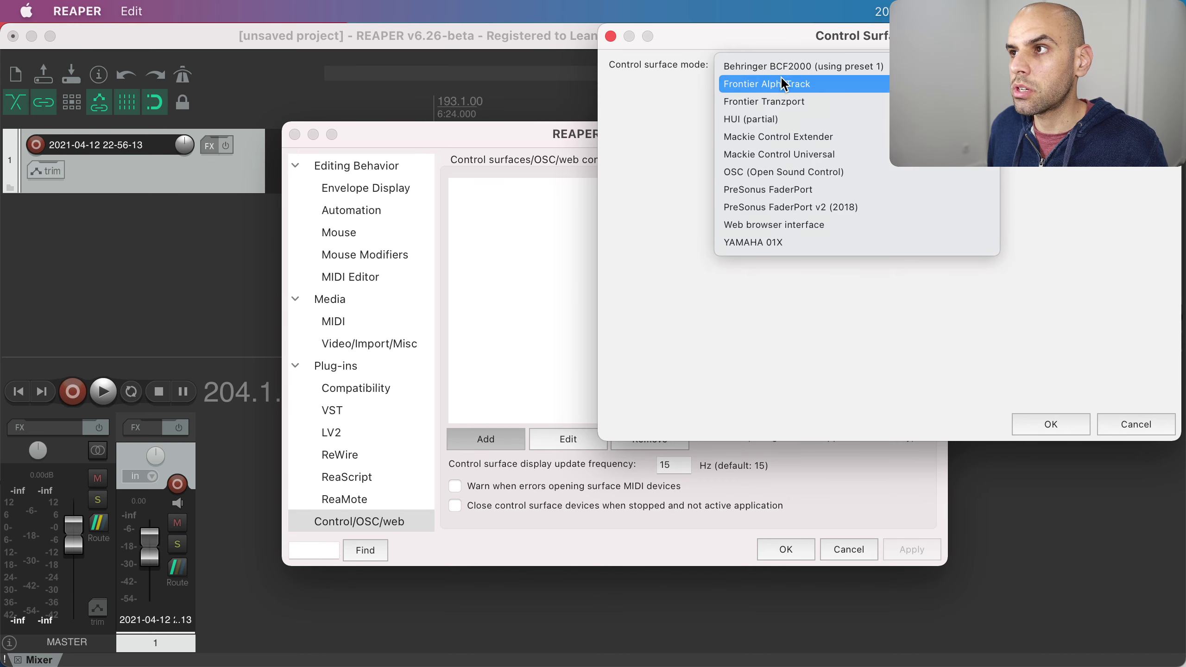
left_click(770, 225)
left_click(743, 154)
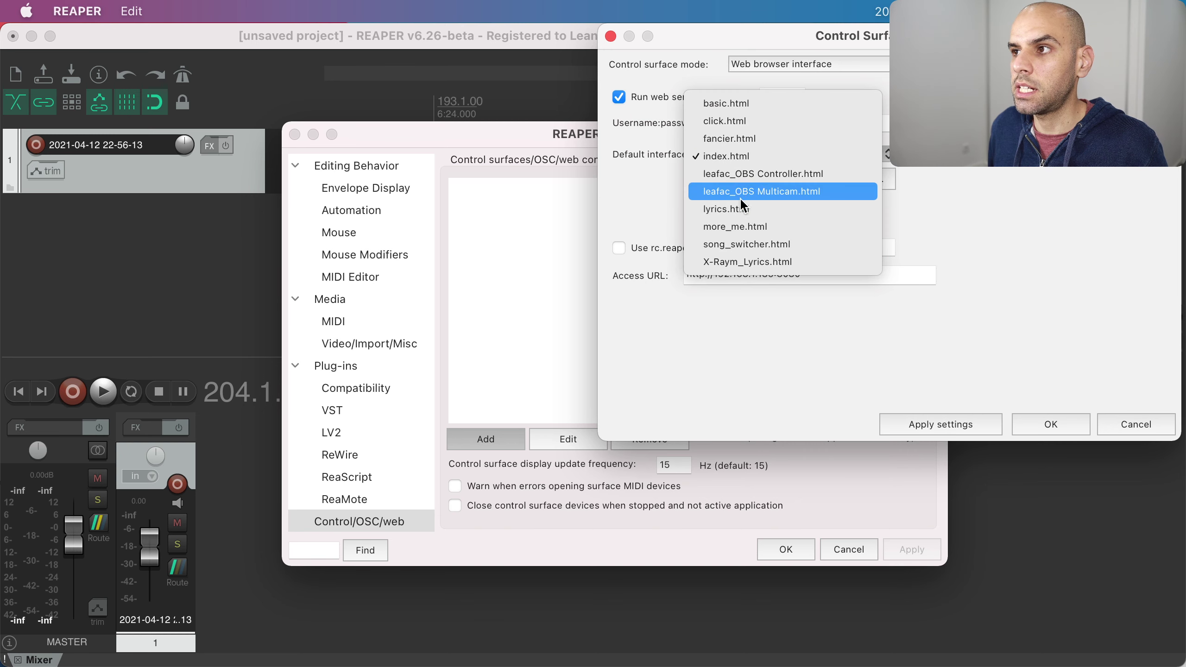
left_click(726, 175)
left_click(1132, 427)
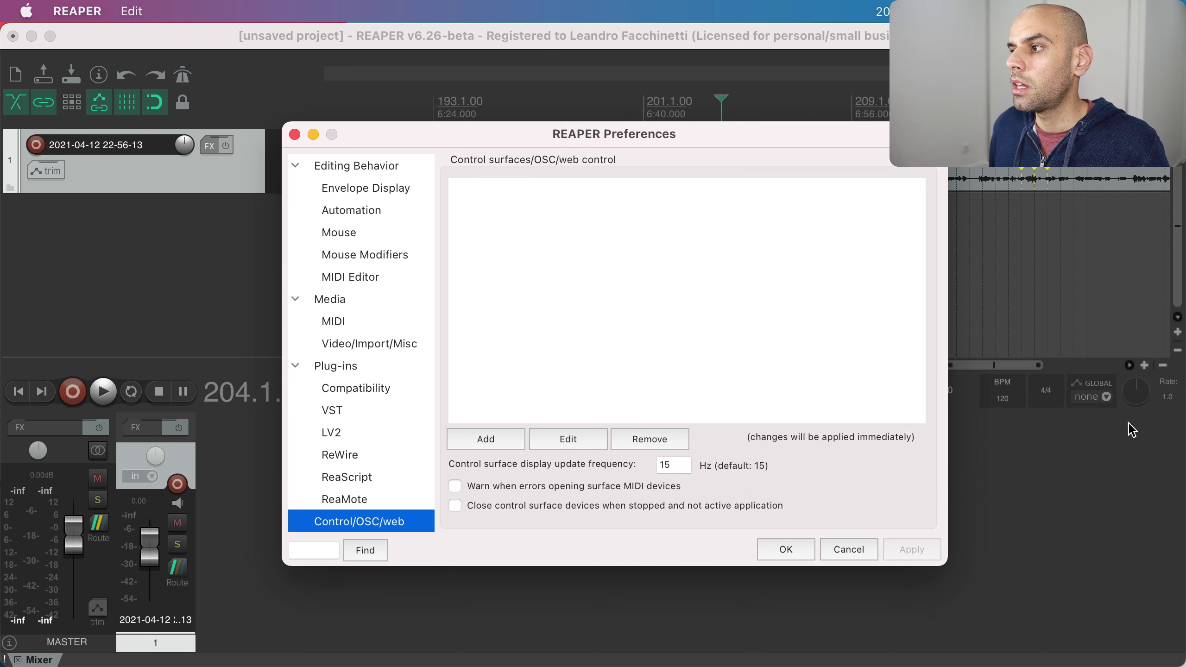
left_click(849, 550)
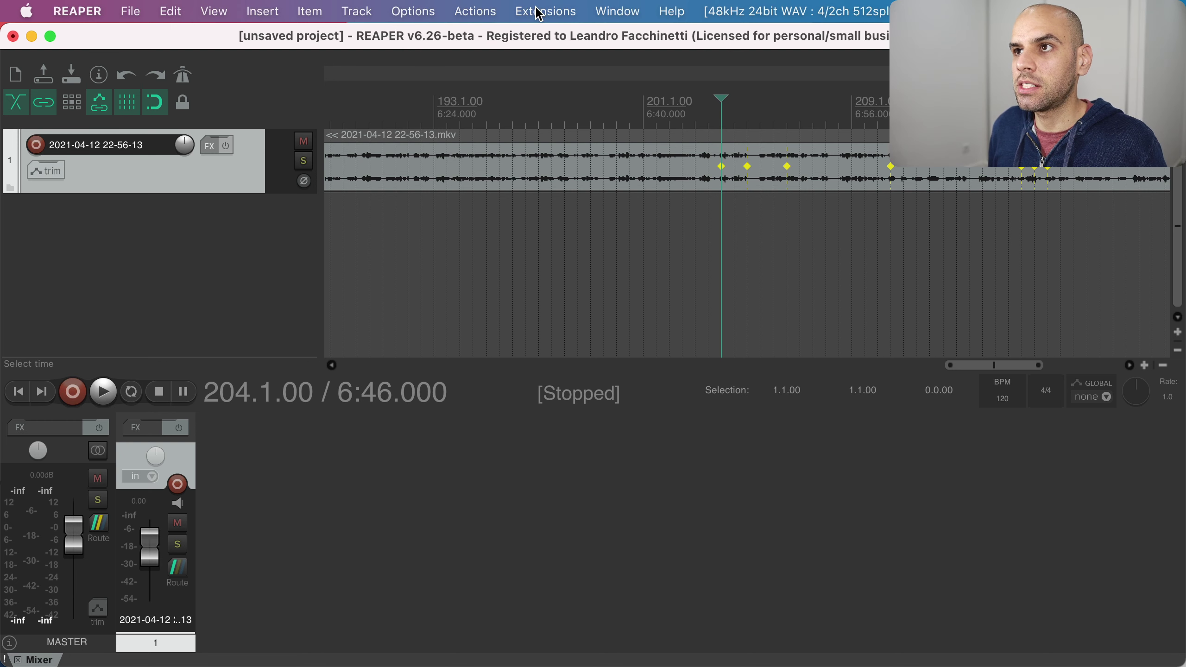
- Show the REAPER resource path in Finder and open leafac_OBS Controller.html from the reaper_www_root folder in Safari
left_click(498, 12)
mouse_move(530, 10)
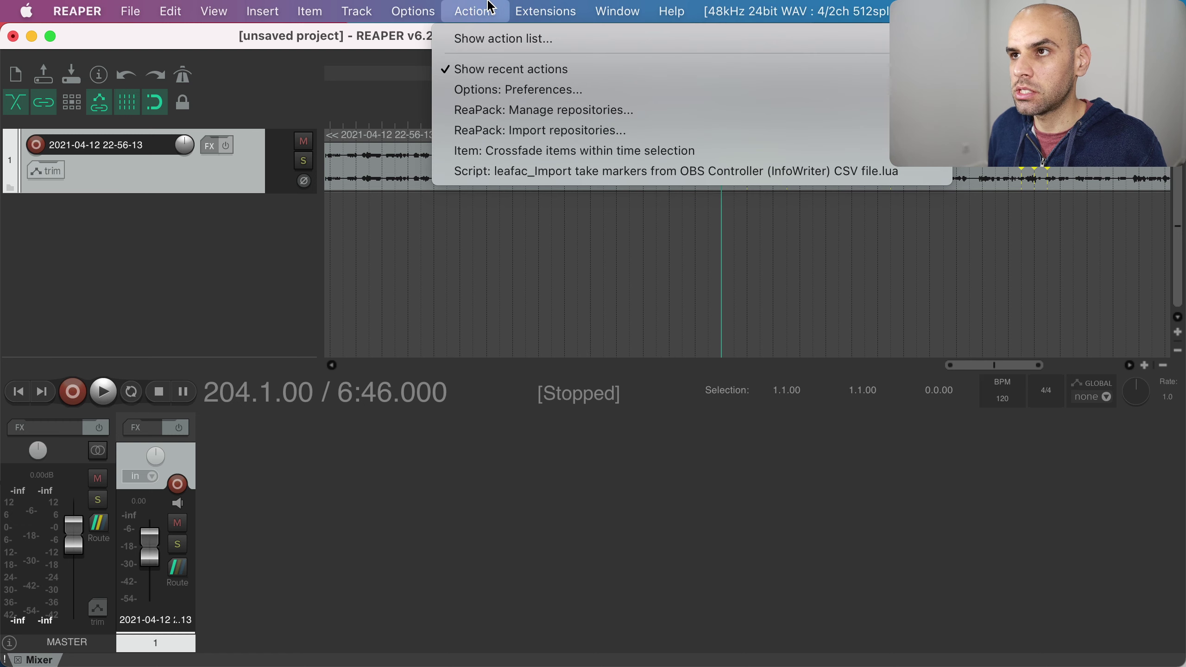
mouse_move(429, 14)
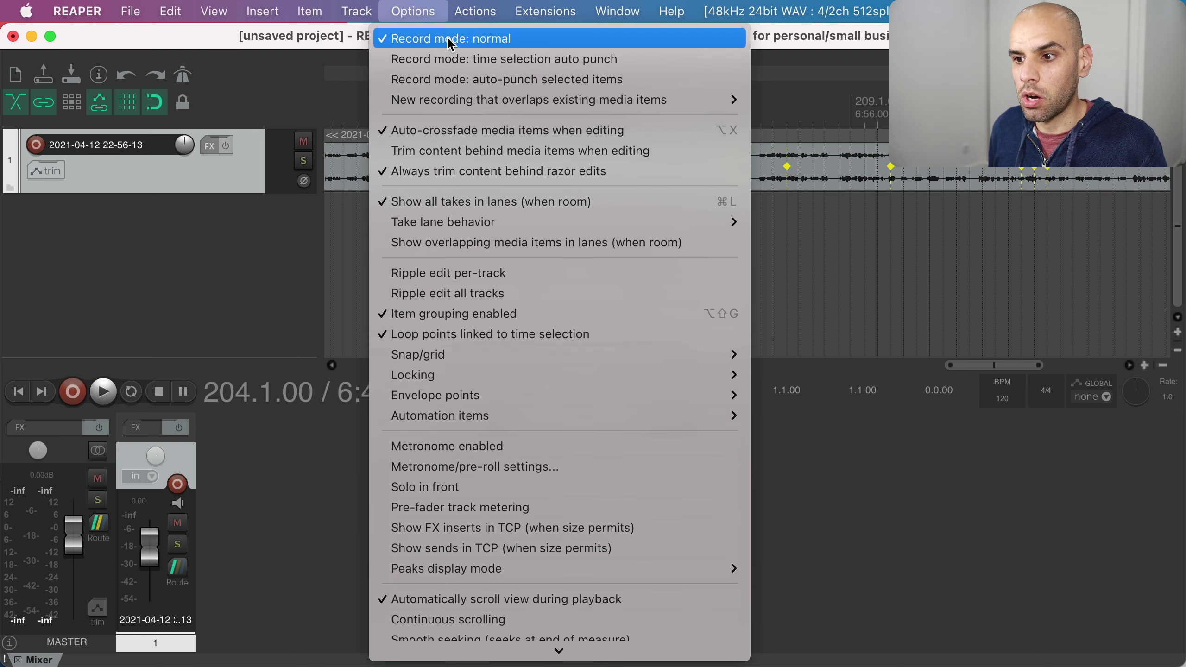
scroll(514, 327, "down", 5)
mouse_move(476, 566)
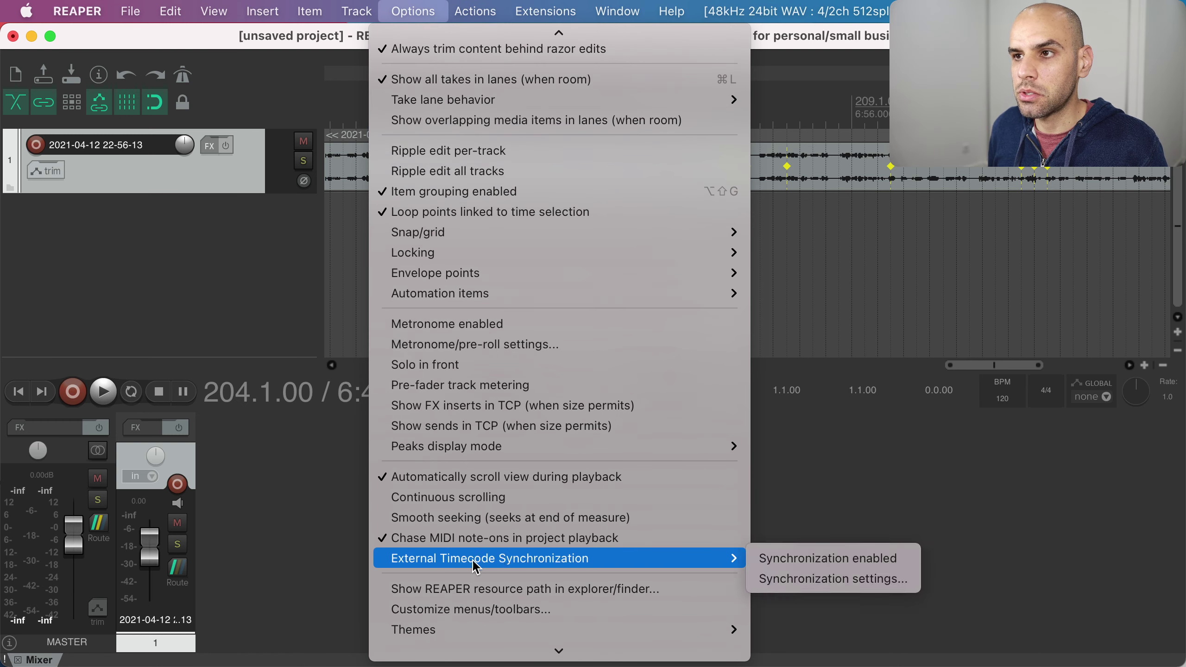
left_click(442, 590)
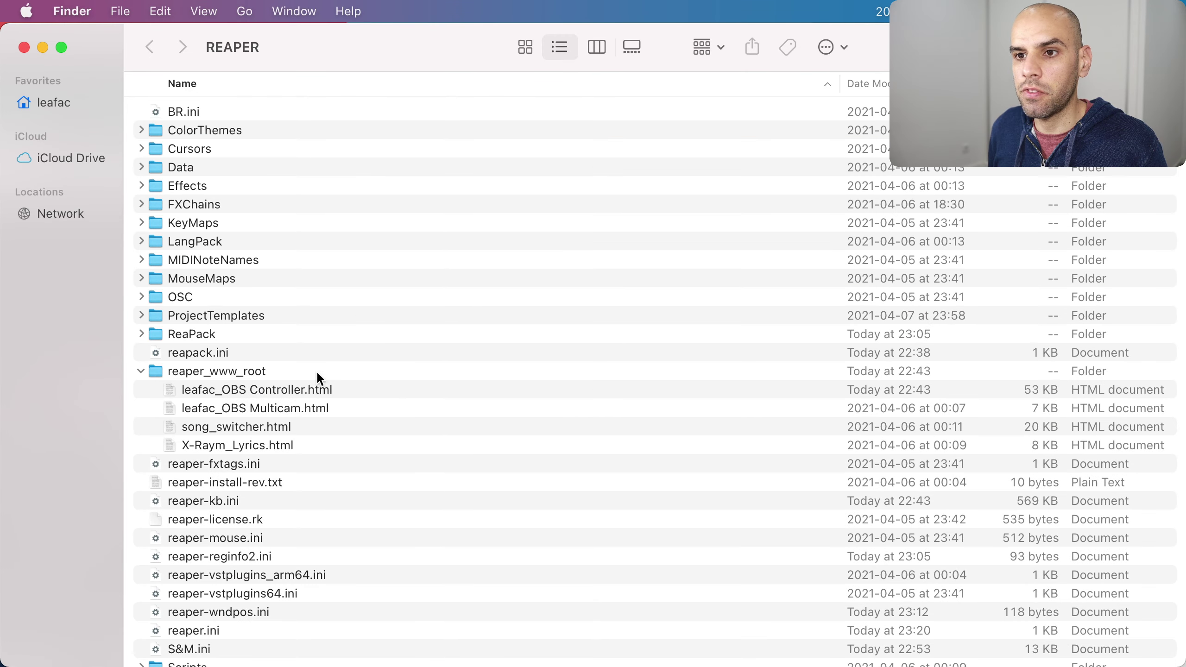
left_click(181, 371)
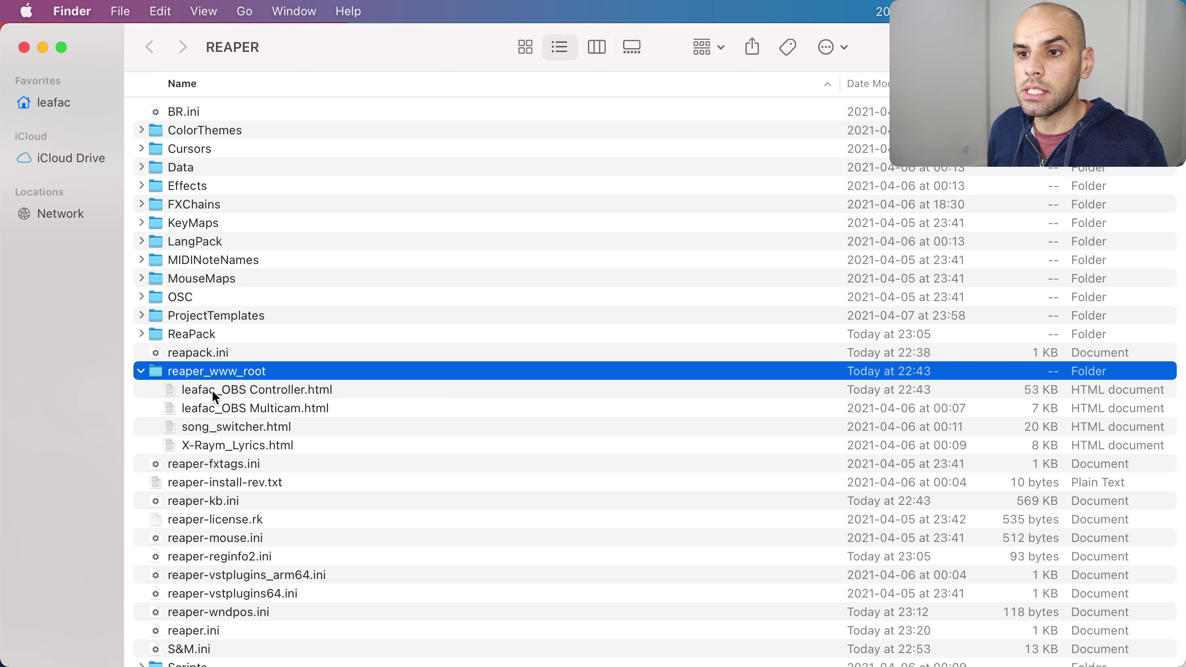
double_click(238, 391)
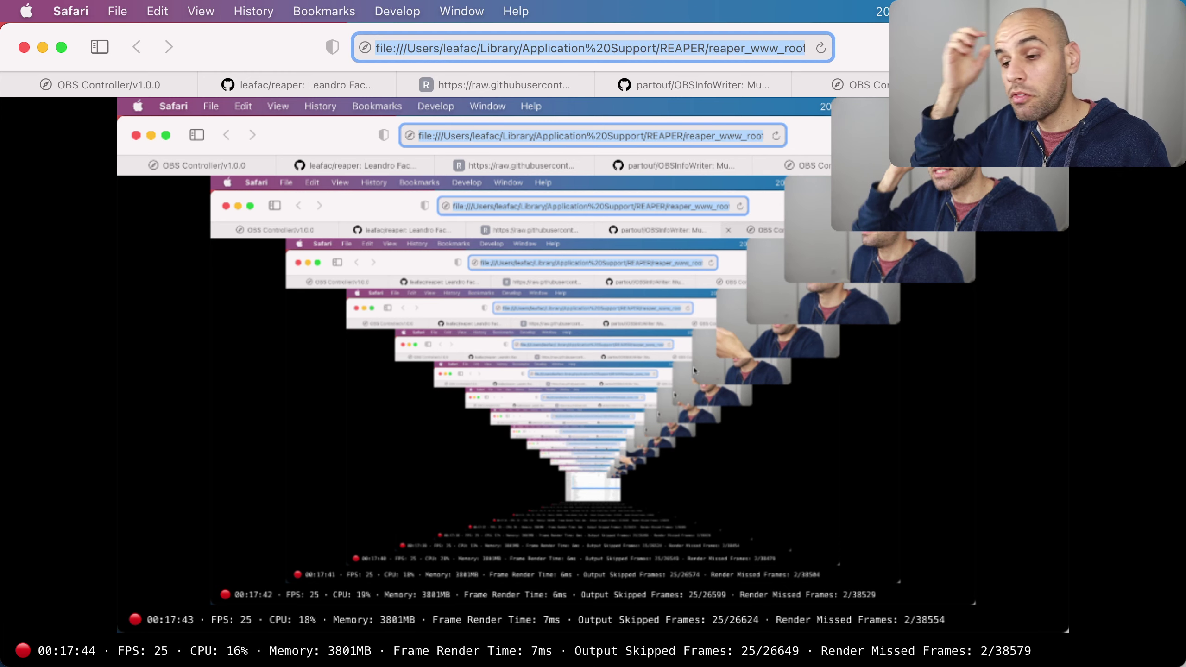
- Close the two local OBS Controller pages and review the OBSInfoWriter repository's latest release and README installation instructions
key("super+w")
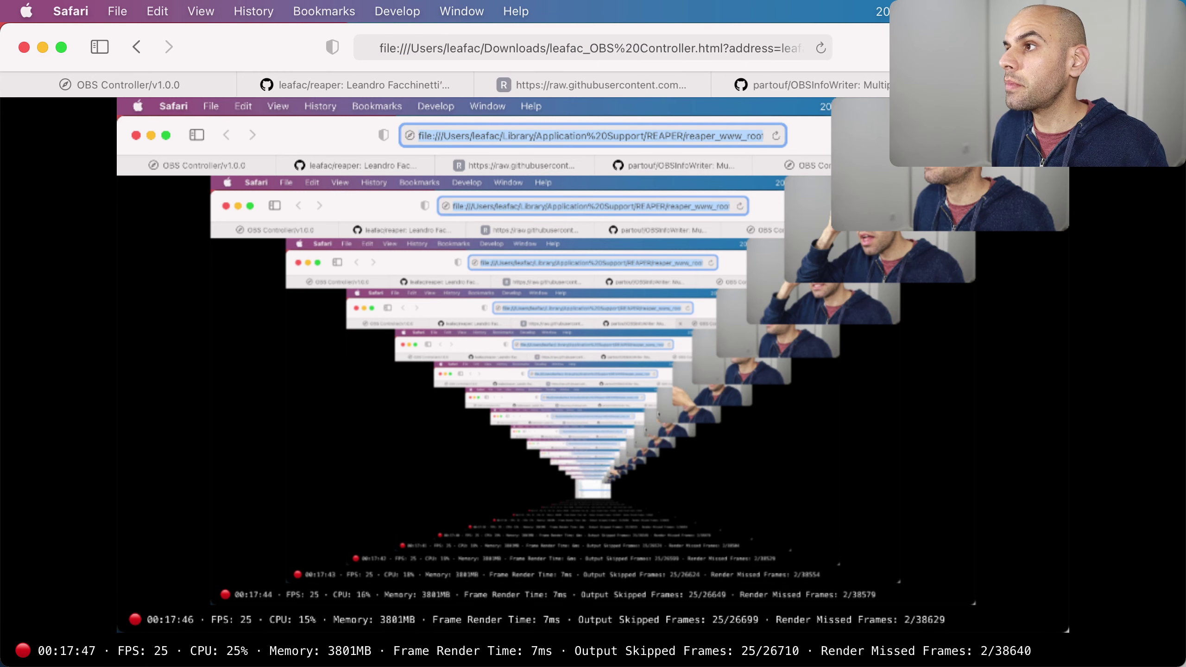
key("super+w")
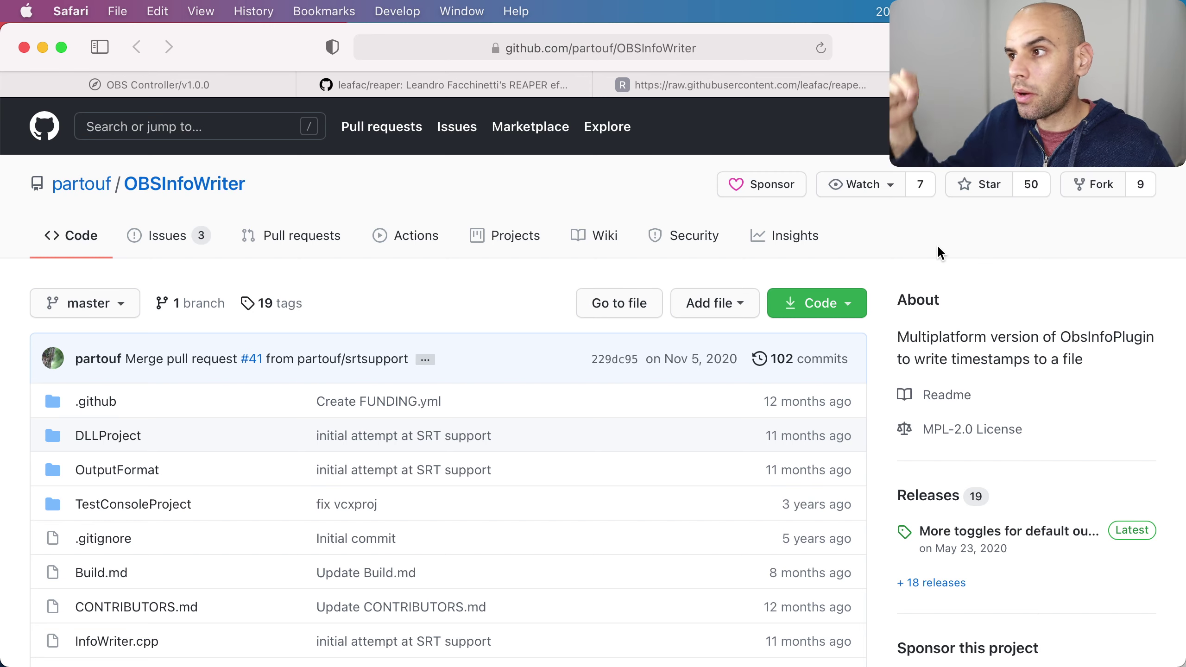
scroll(880, 327, "down", 15)
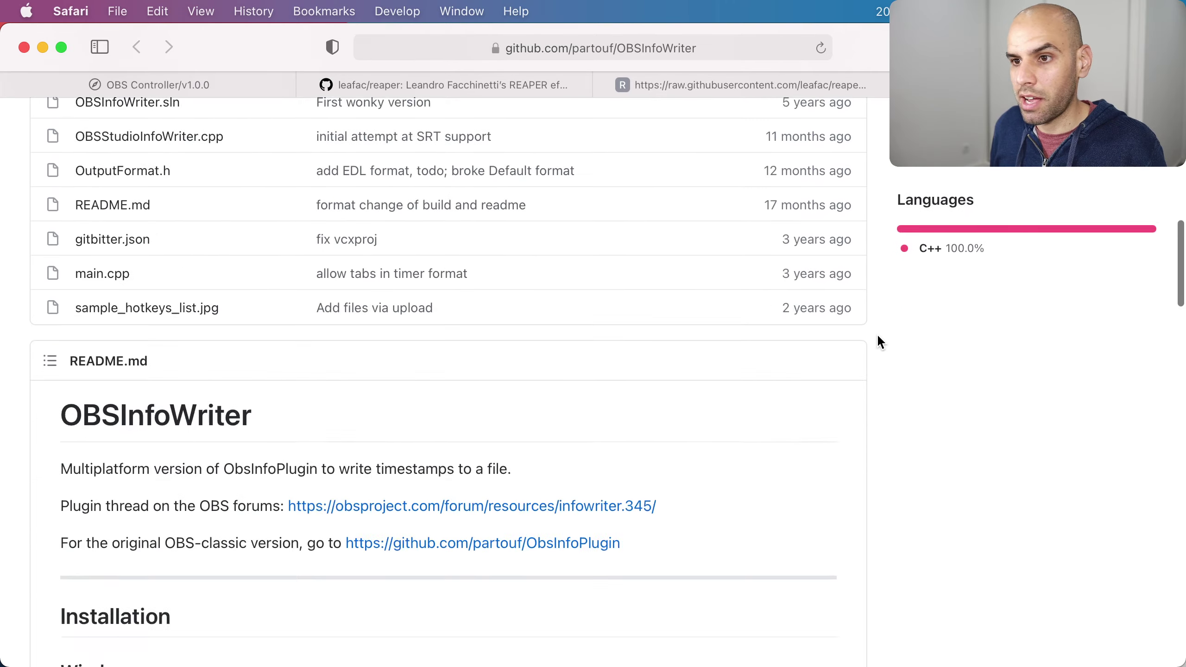
scroll(879, 337, "down", 7)
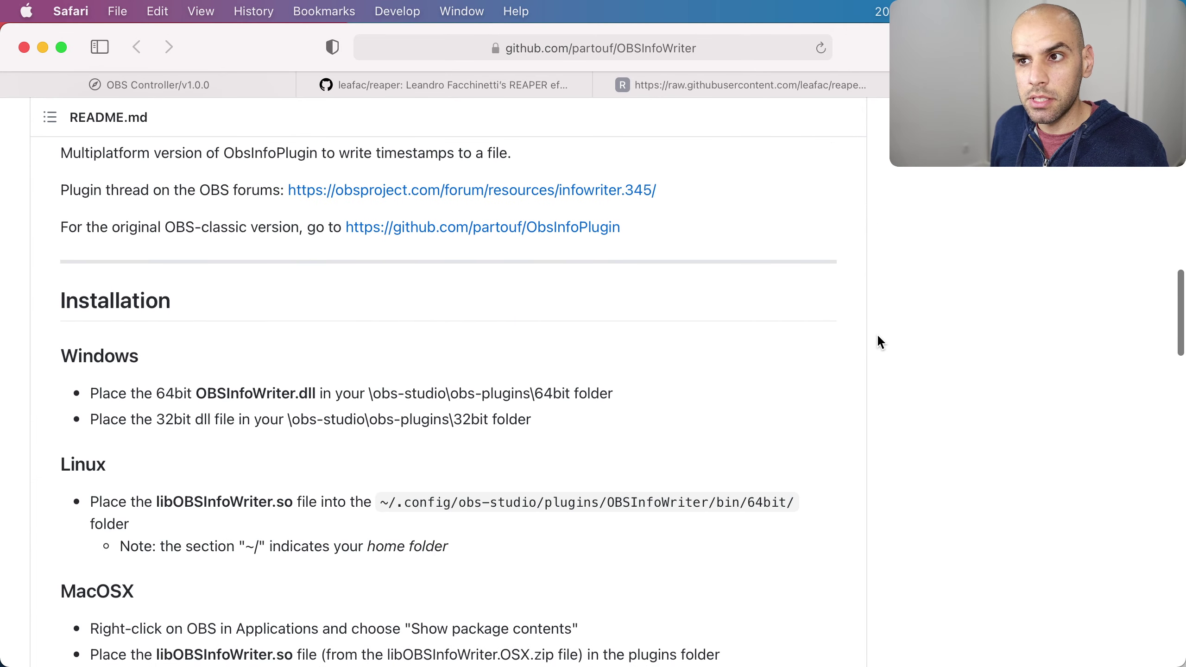
scroll(879, 337, "up", 20)
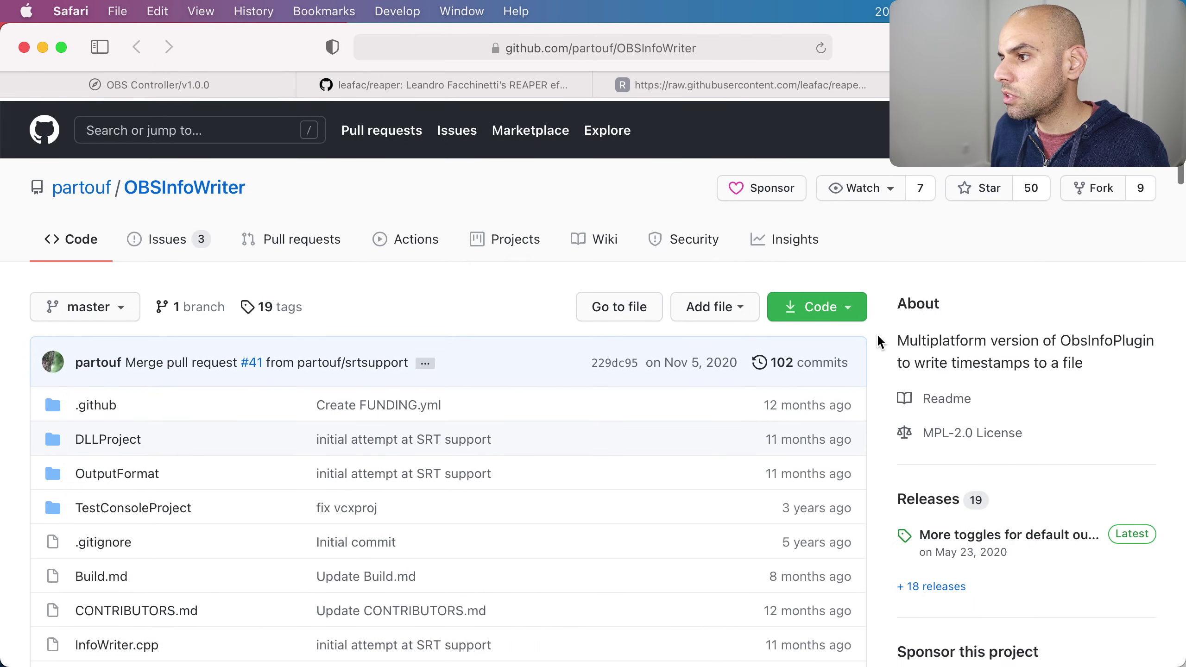
left_click(946, 534)
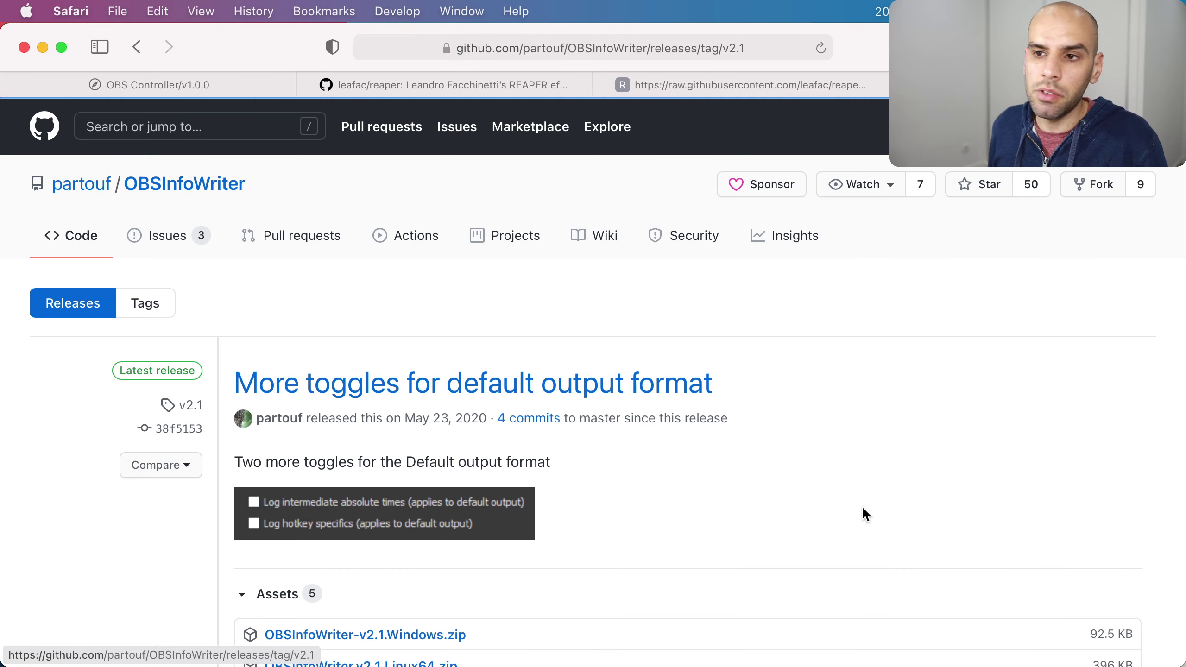
scroll(704, 518, "left", 5)
scroll(688, 529, "down", 10)
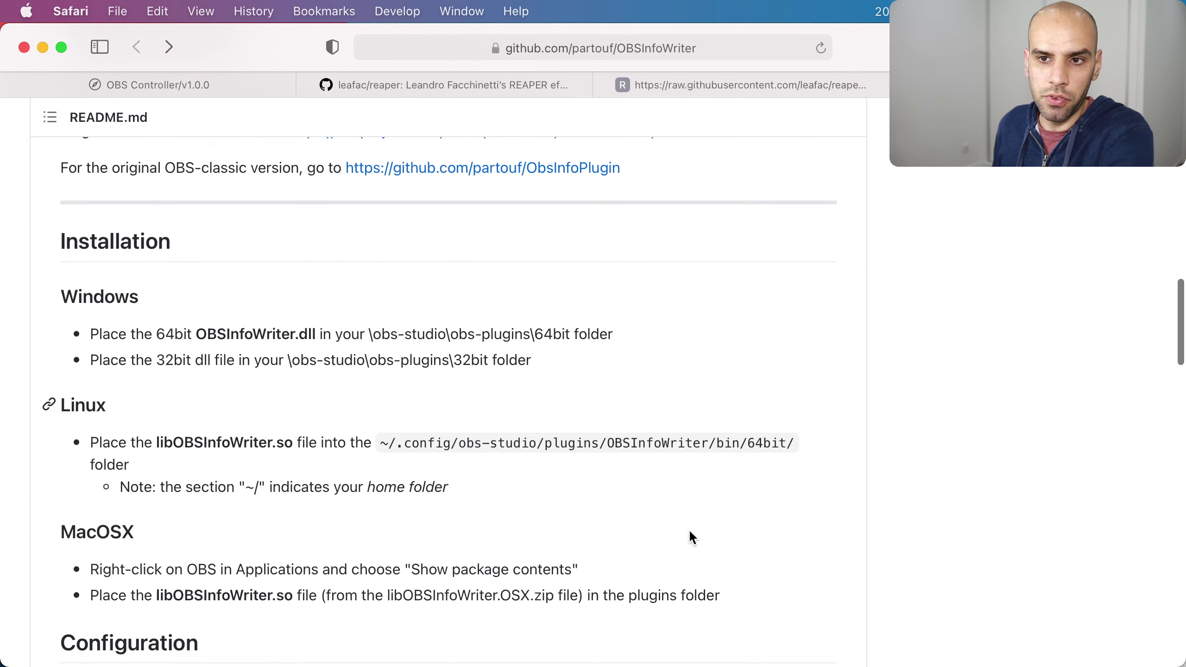
scroll(689, 529, "down", 5)
scroll(689, 529, "up", 20)
scroll(689, 529, "down", 2)
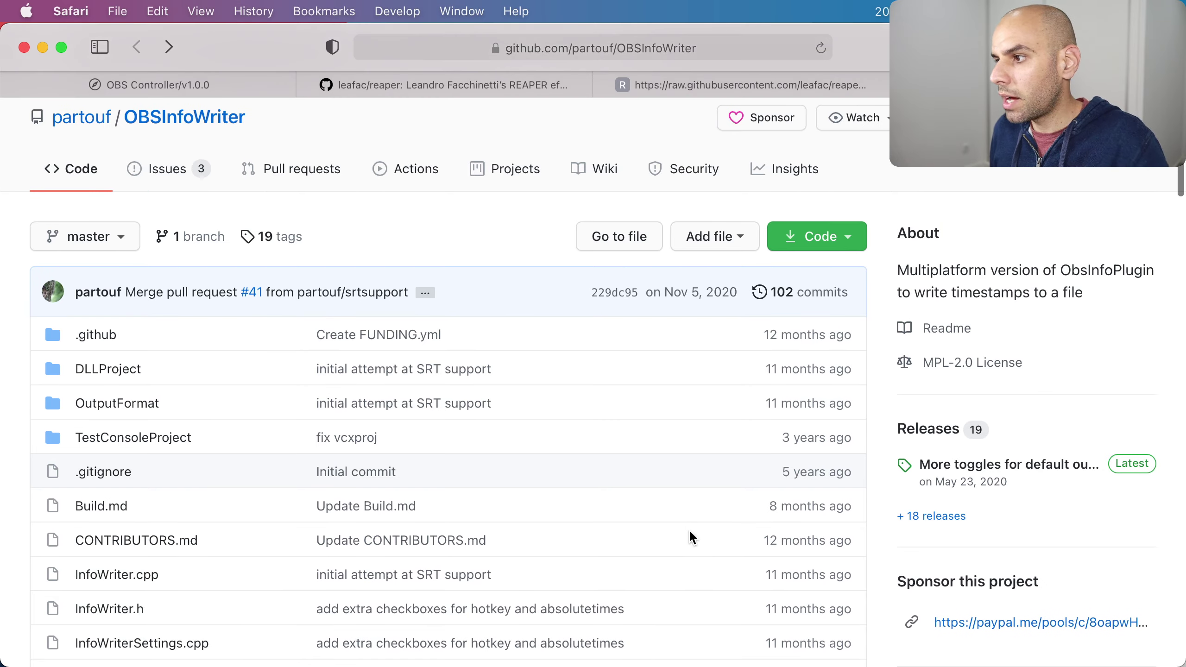
- Download OBSInfoWriter.v2.1.OSX.zip from the latest OBSInfoWriter release and check Safari's list of downloads
left_click(942, 484)
scroll(634, 475, "down", 6)
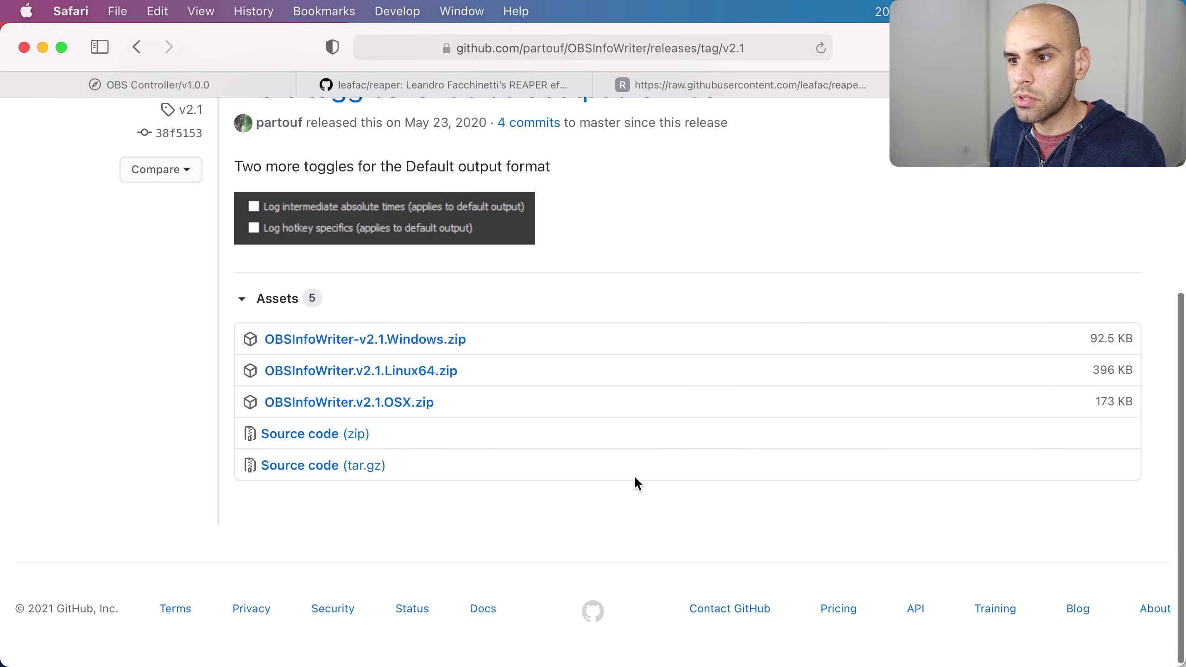
left_click(386, 409)
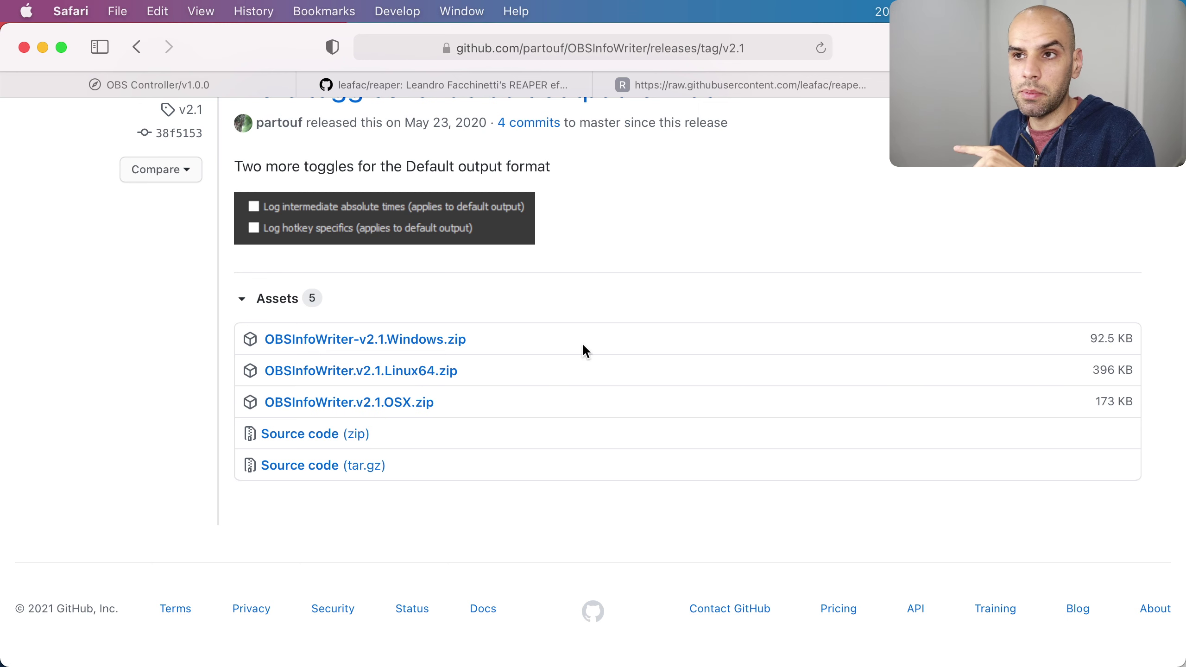
key("alt+super+l")
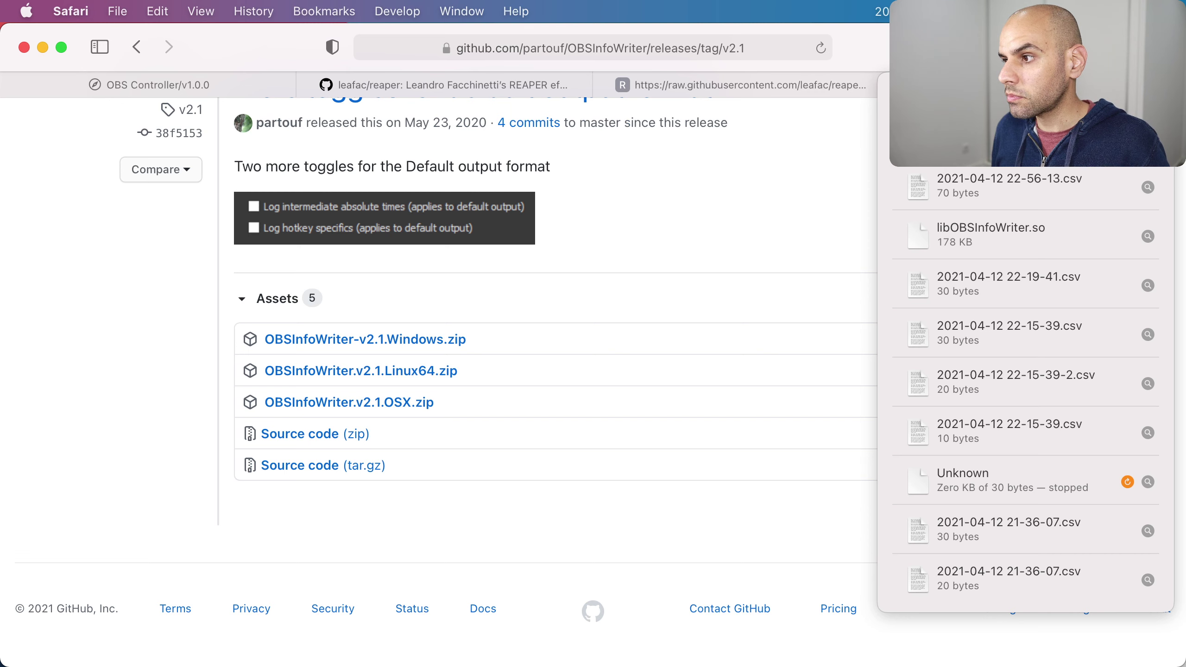
- Switch to Finder, open the Downloads folder from the home folder, and select libOBSInfoWriter.so
left_click(164, 626)
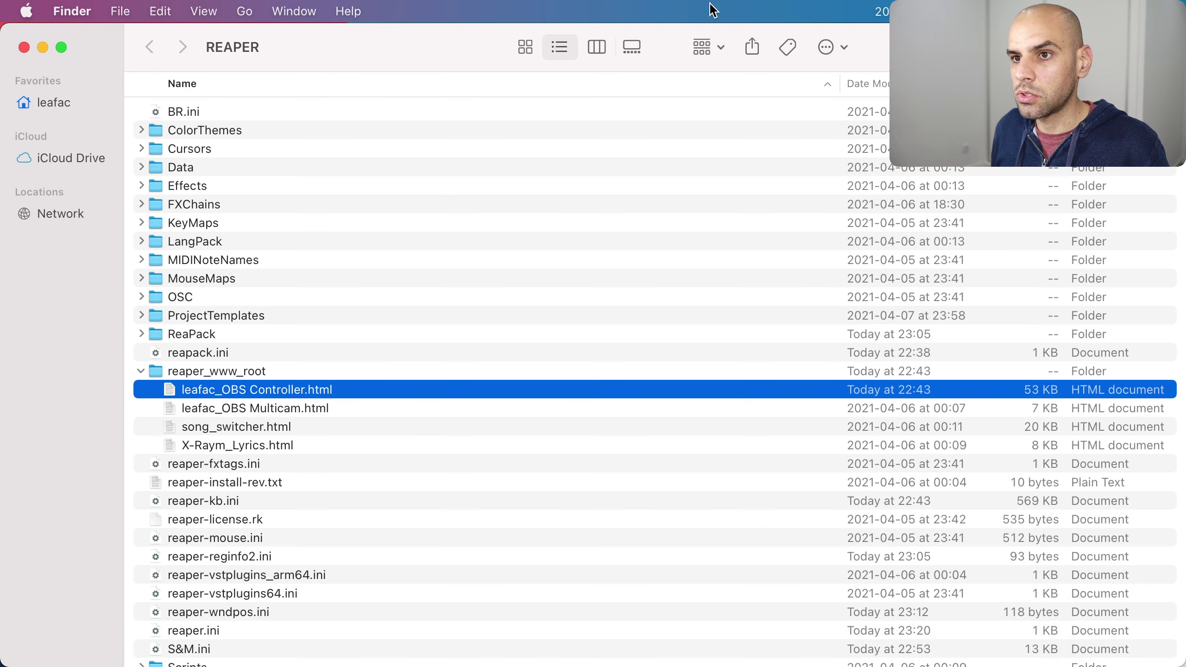
left_click(54, 103)
double_click(200, 131)
left_click(237, 115)
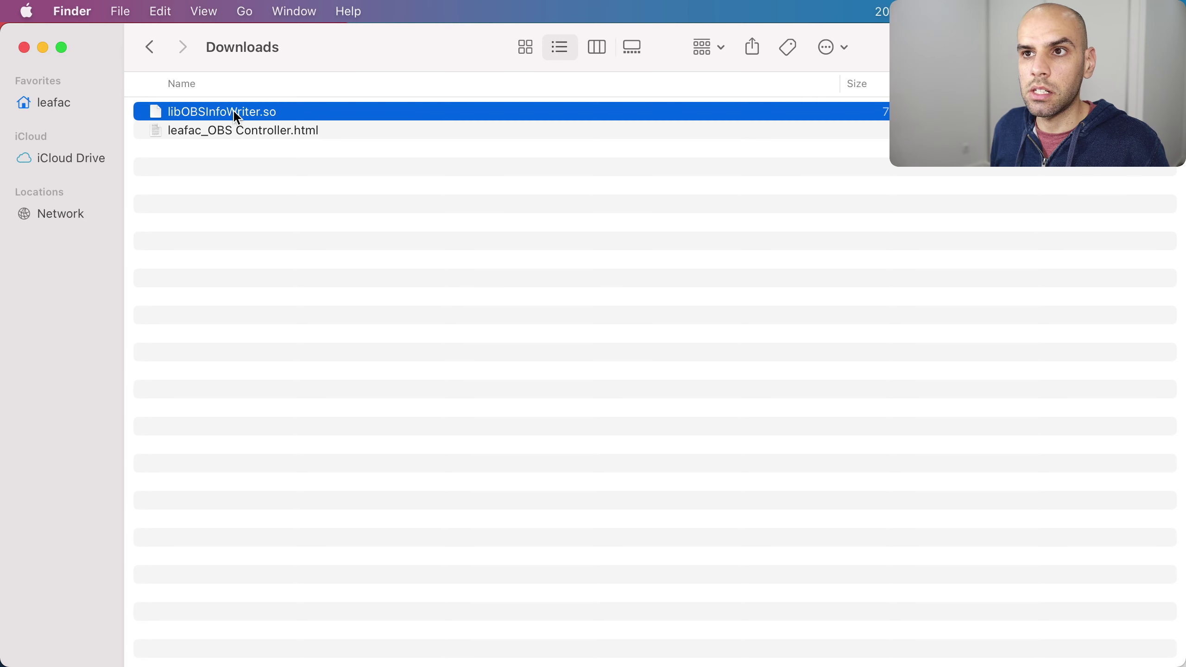
- Return to the OBSInfoWriter README in Safari and read the MacOSX installation instructions for the plugin
key("ctrl+Up")
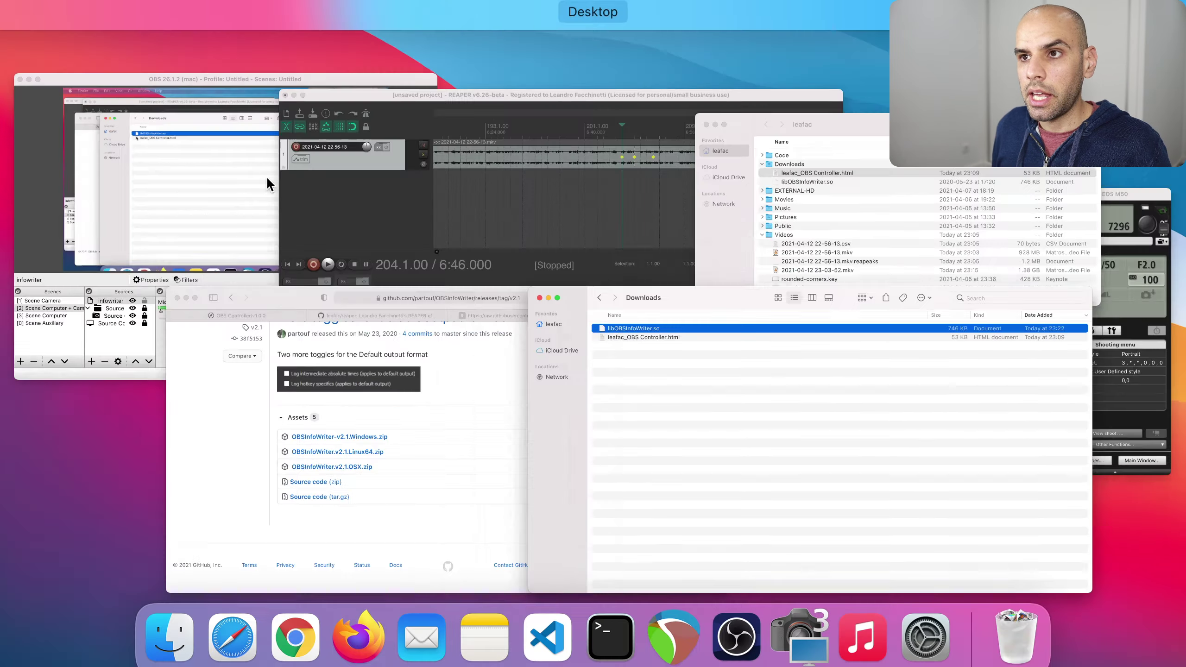
left_click(537, 470)
key("super+bracketleft")
scroll(393, 463, "down", 15)
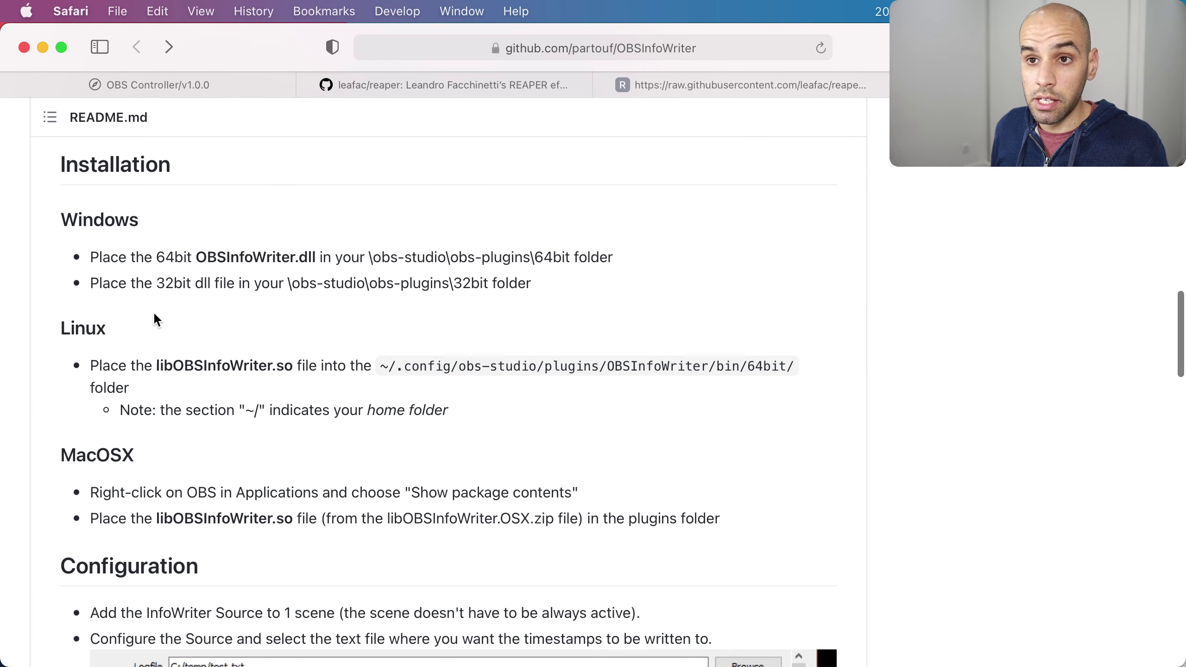
scroll(172, 438, "down", 4)
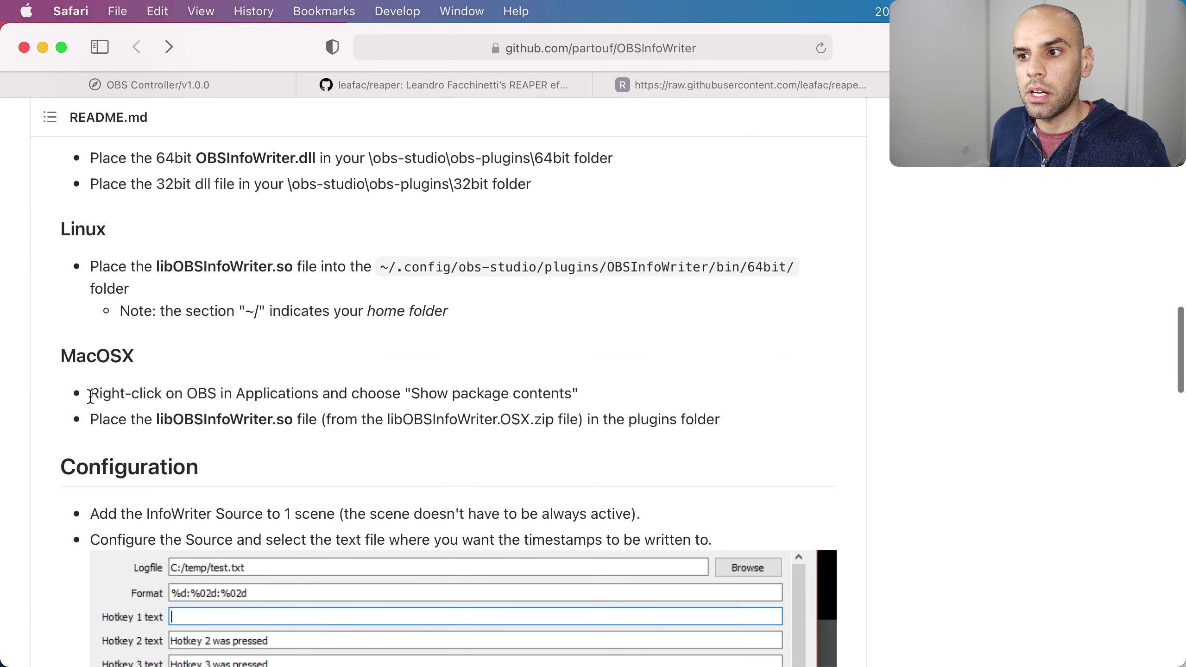
- Switch to Finder and go to the Applications folder
key("super+Tab")
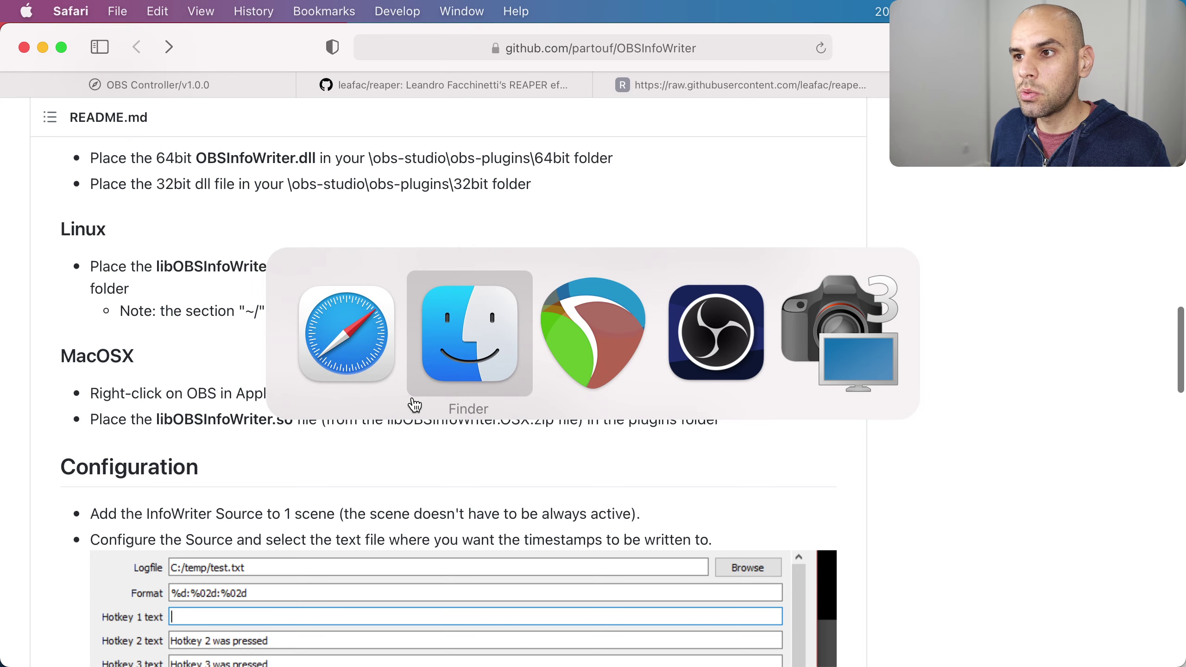
key("super+shift+h")
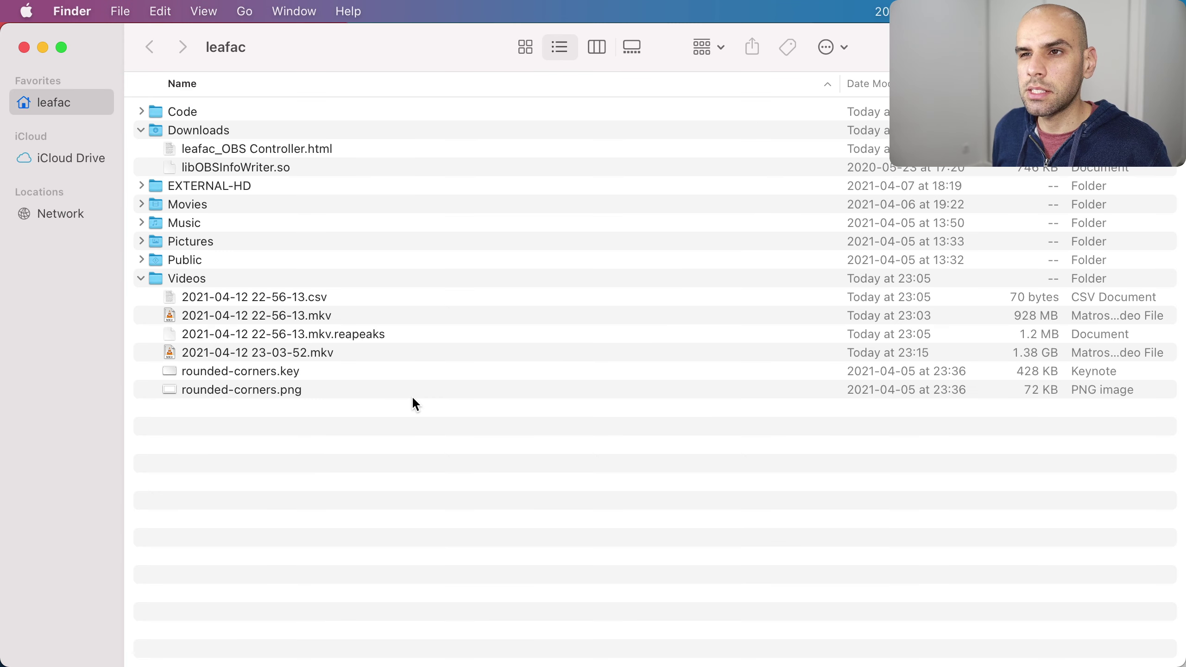
key("super+shift+g")
key("Return")
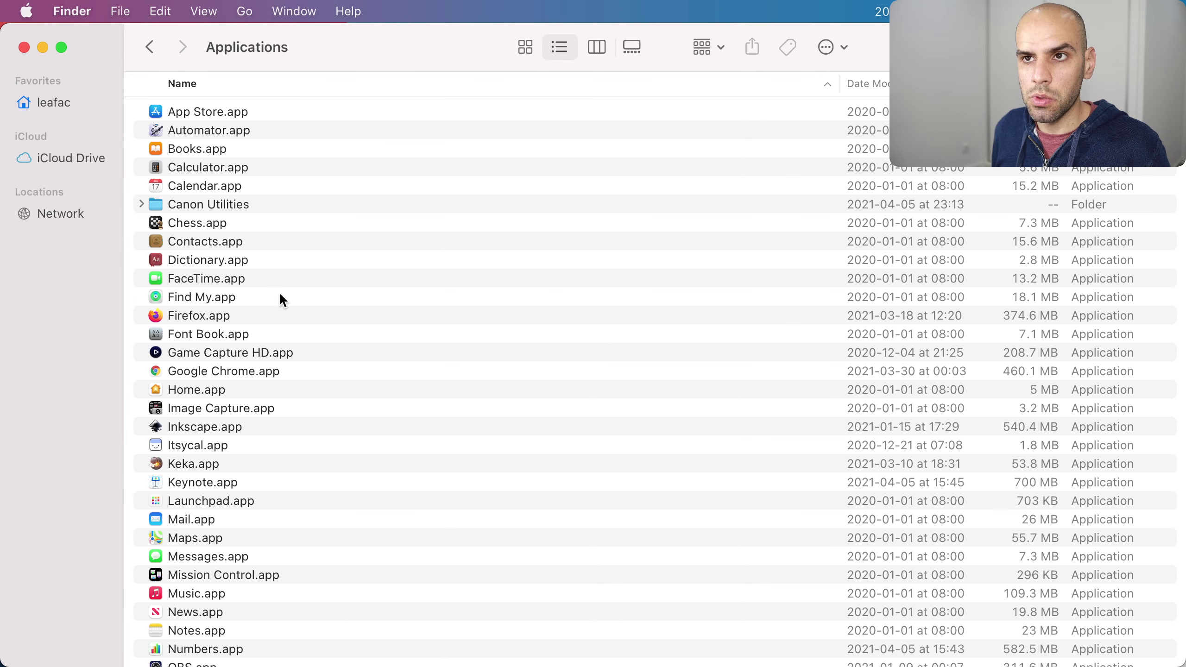
- Open the Applications folder from Finder's list of standard locations and select OBS.app in it
left_click(203, 12)
mouse_move(256, 12)
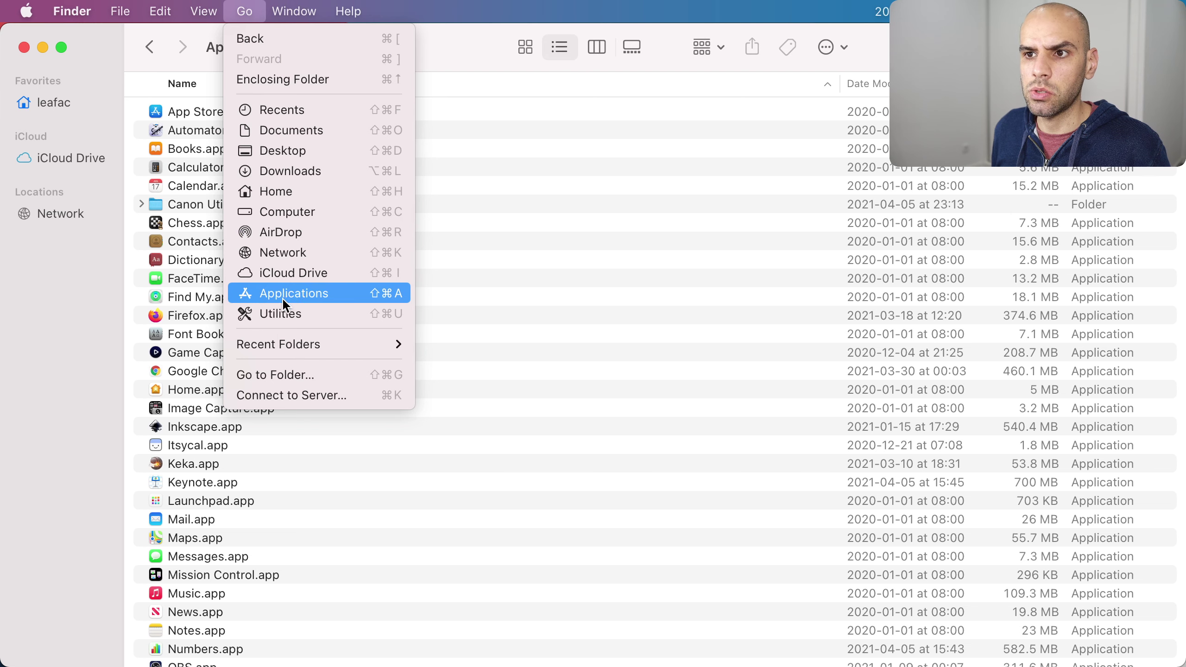
left_click(301, 293)
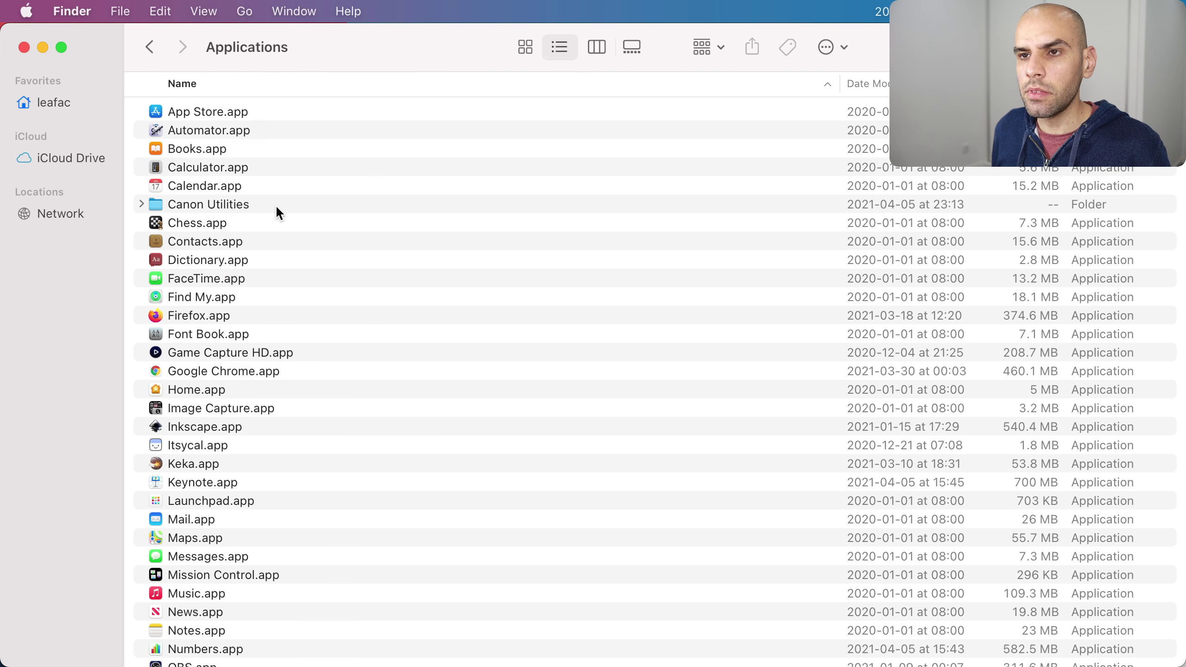
left_click(284, 147)
type("obs")
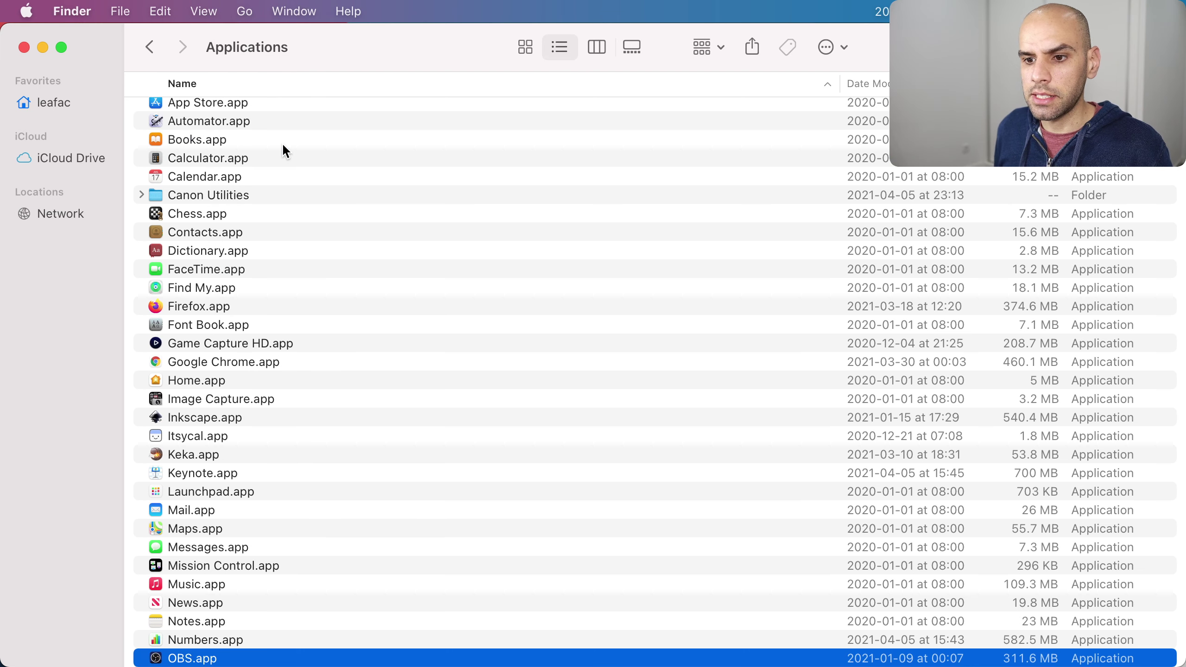
- Show the package contents of OBS.app and open the PlugIns folder inside Contents
scroll(340, 218, "down", 5)
right_click(229, 461)
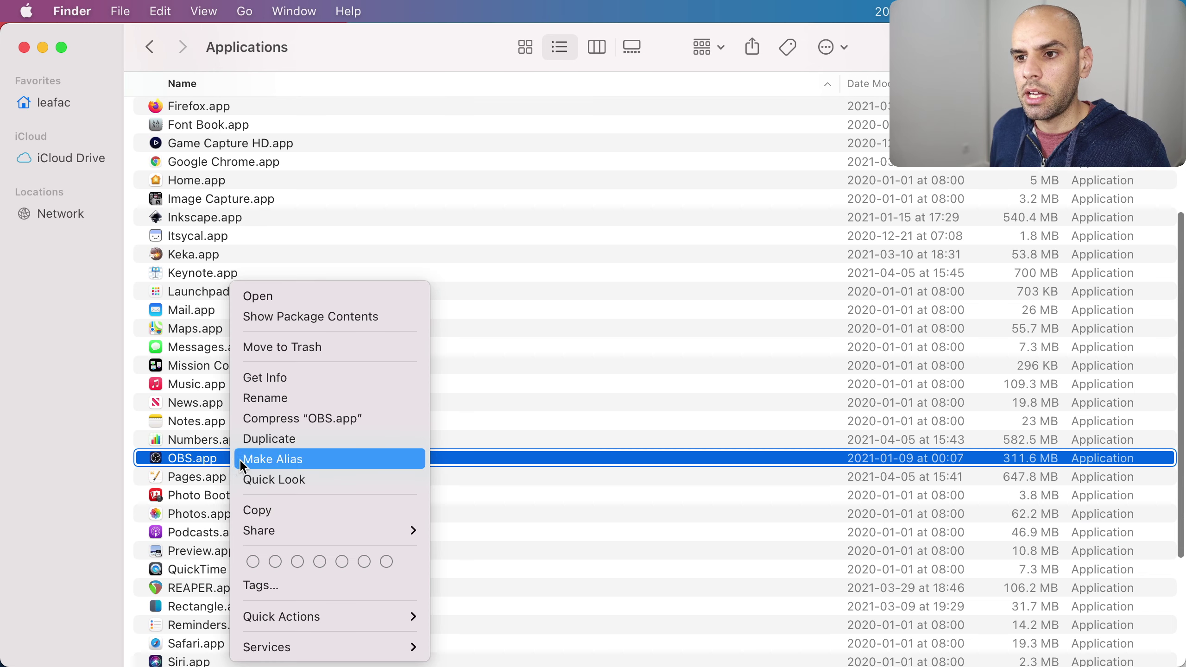
left_click(326, 318)
double_click(228, 114)
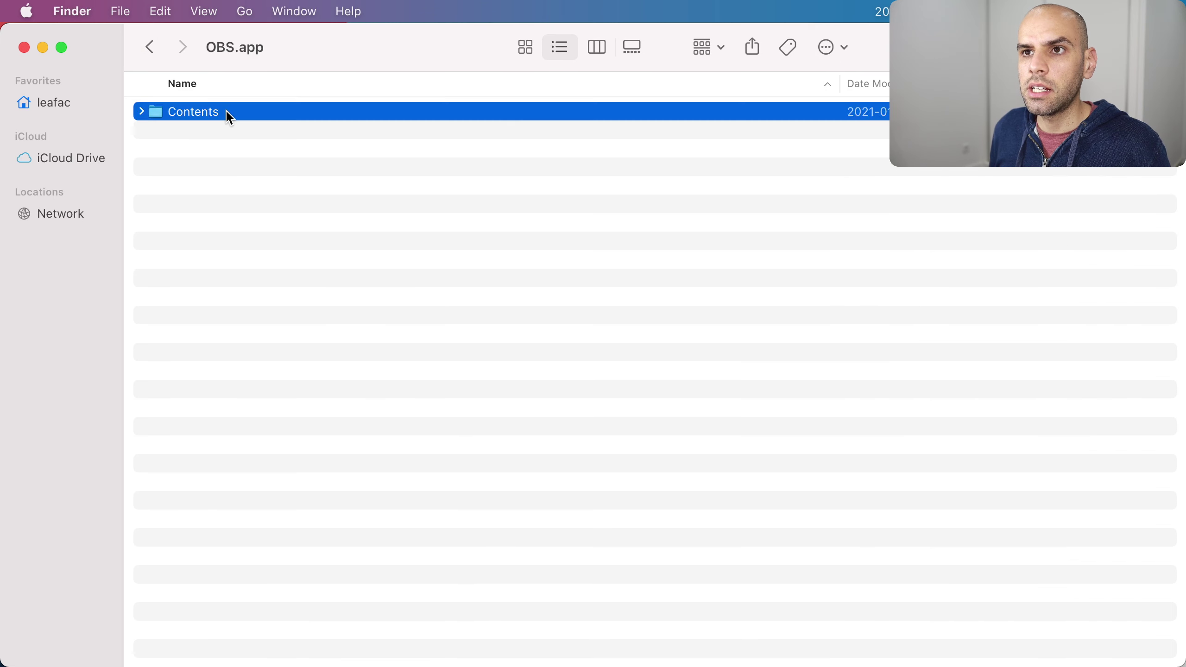
double_click(184, 185)
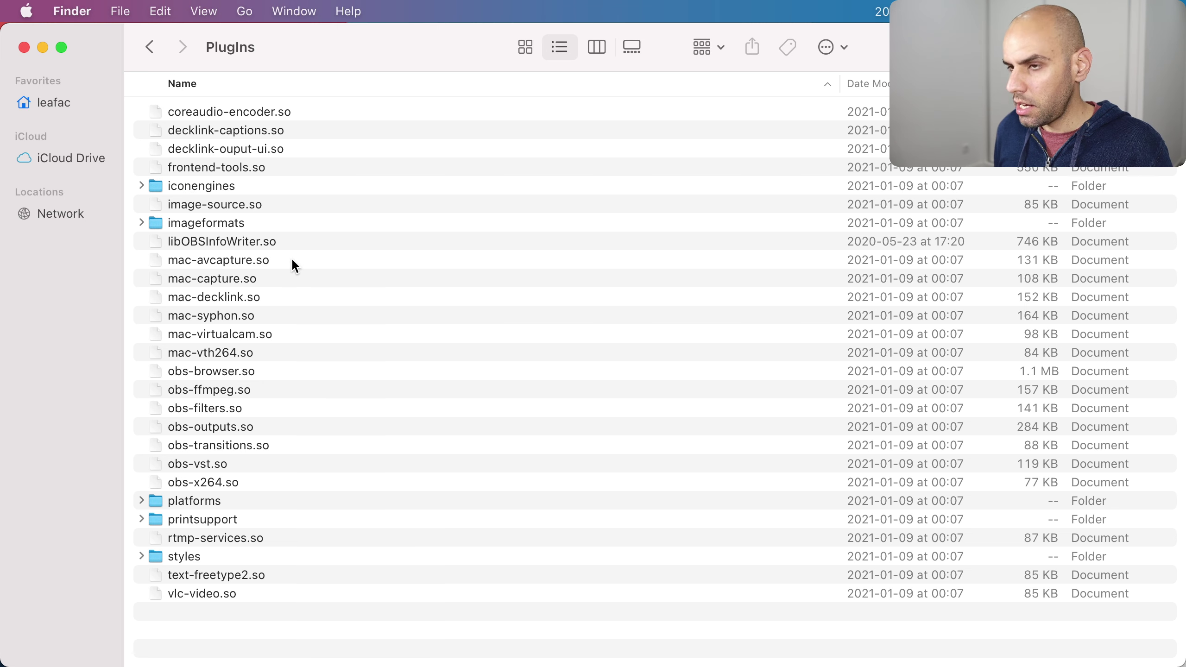
- Tile the PlugIns window on the right half of the screen beside Downloads and select its libOBSInfoWriter.so file
key("ctrl+alt+Right")
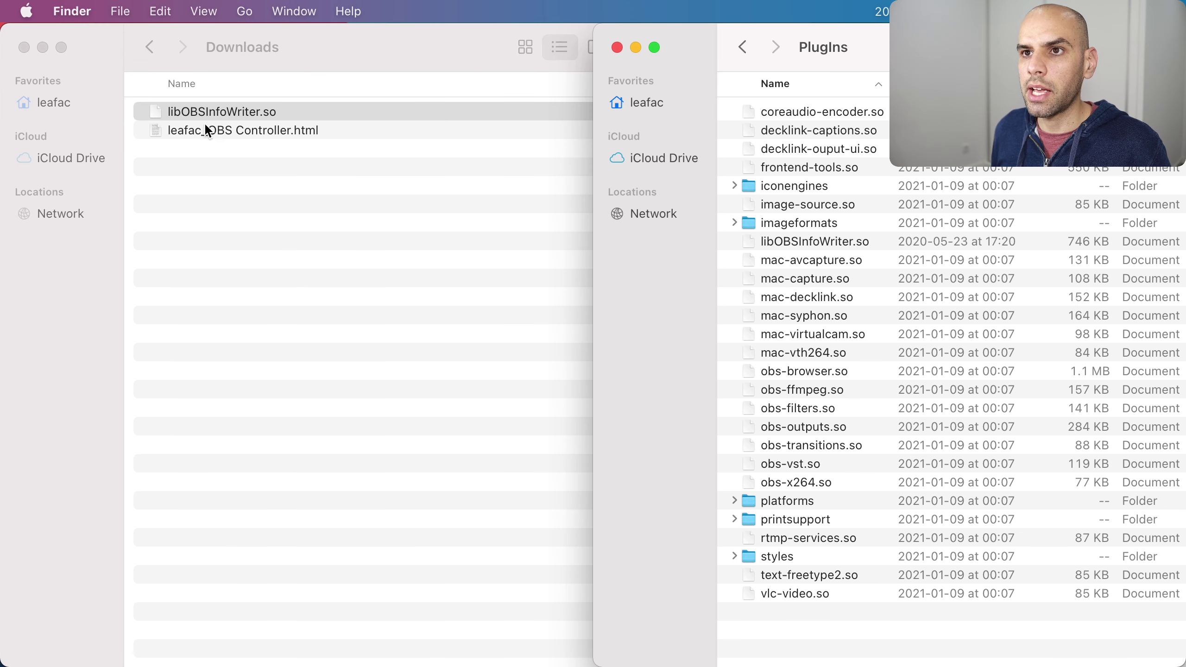
left_click(745, 246)
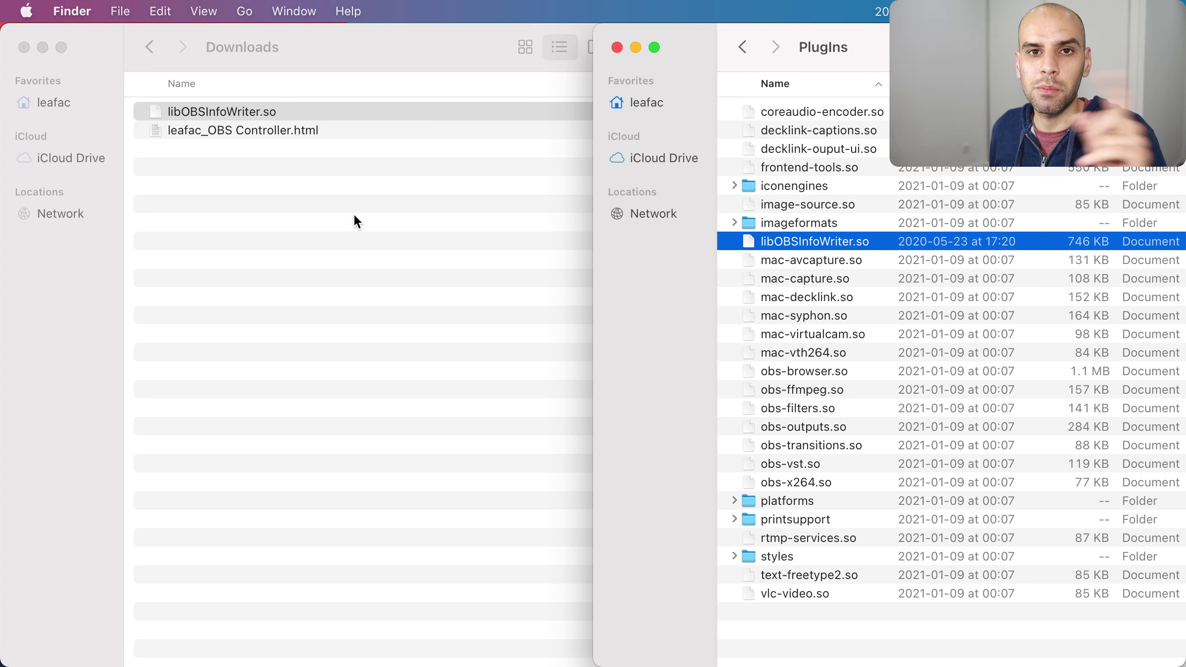